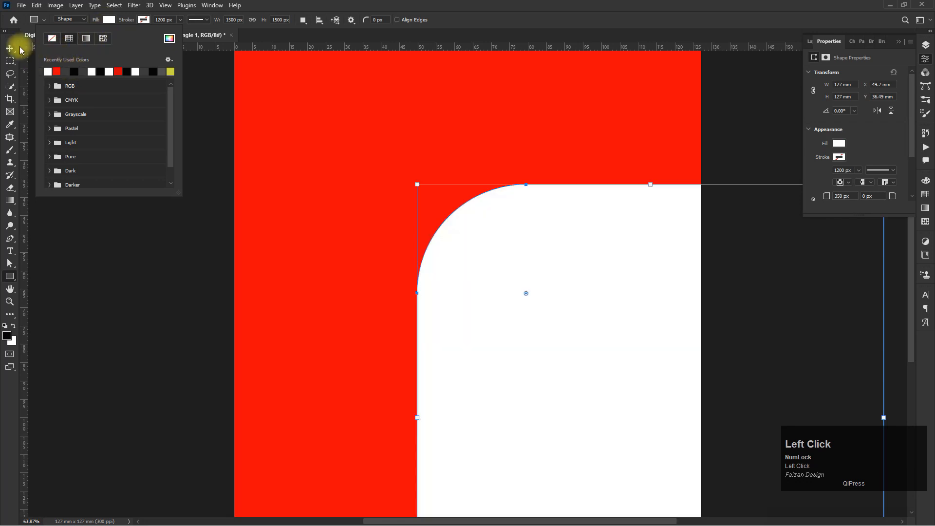
- Move the white rounded rectangle so it sits in the canvas's top-left corner
{"action": "left_click", "coordinate": [10, 48]}
{"action": "left_click_drag", "start_coordinate": [543, 333], "coordinate": [368, 205]}
{"action": "scroll", "coordinate": [358, 200], "scroll_direction": "down", "scroll_amount": 2}
{"action": "scroll", "coordinate": [216, 204], "scroll_direction": "up", "scroll_amount": 1}
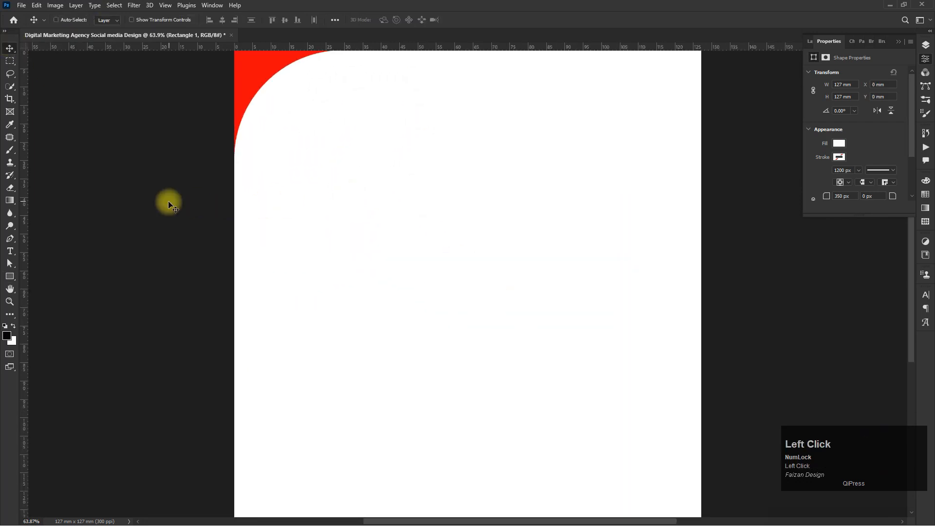
- Add a new guide layout with 8 mm margins on all four sides of the canvas
{"action": "left_click", "coordinate": [165, 5]}
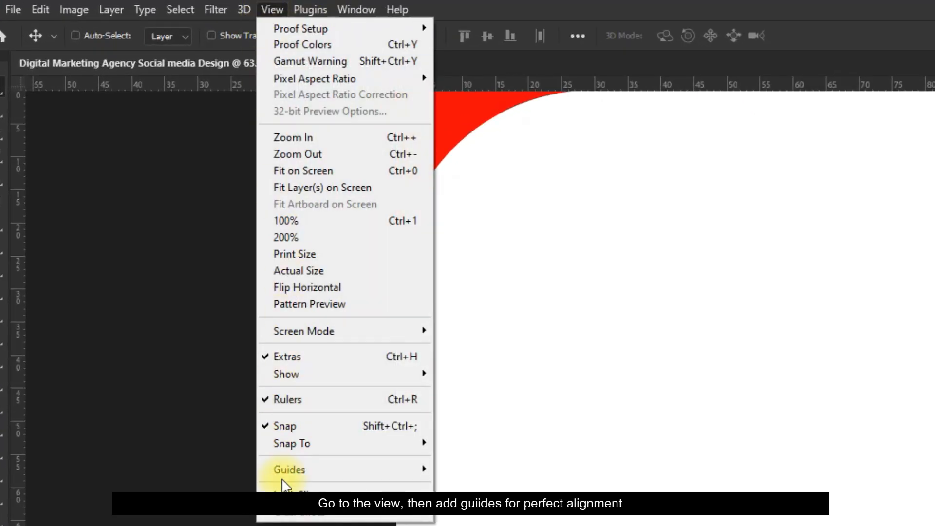
{"action": "mouse_move", "coordinate": [240, 260]}
{"action": "left_click", "coordinate": [487, 423]}
{"action": "left_click_drag", "start_coordinate": [388, 377], "coordinate": [155, 376]}
{"action": "type", "text": "8"}
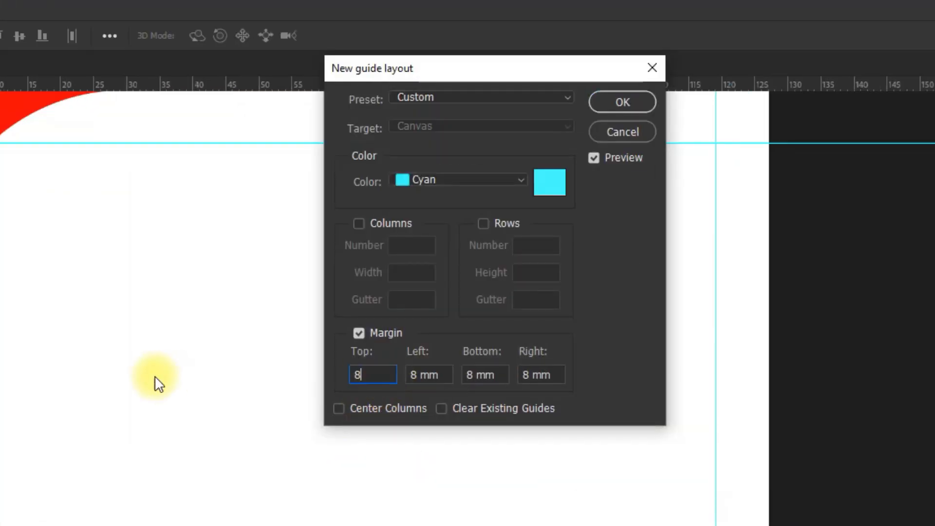
{"action": "key", "text": "Return"}
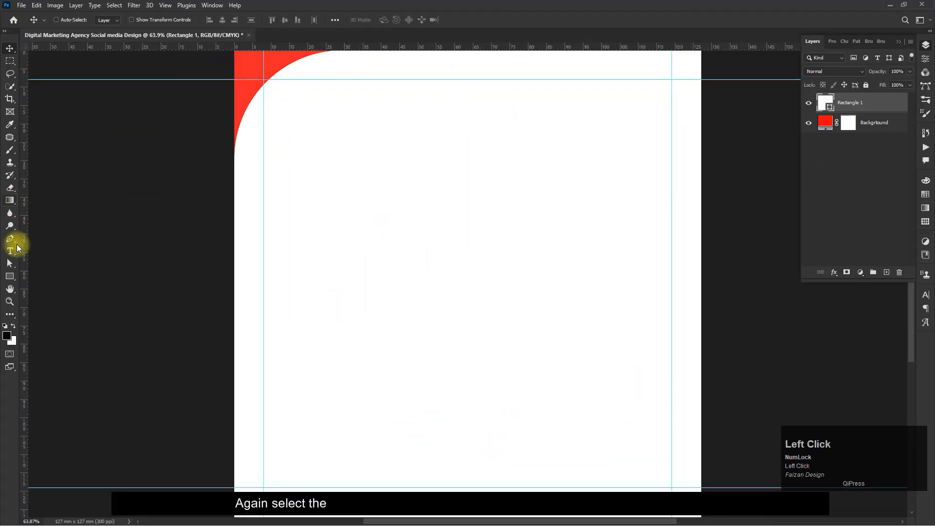
- Create a 500 × 500 px rectangle with square corners on the canvas
{"action": "left_click", "coordinate": [10, 276]}
{"action": "left_click", "coordinate": [423, 226]}
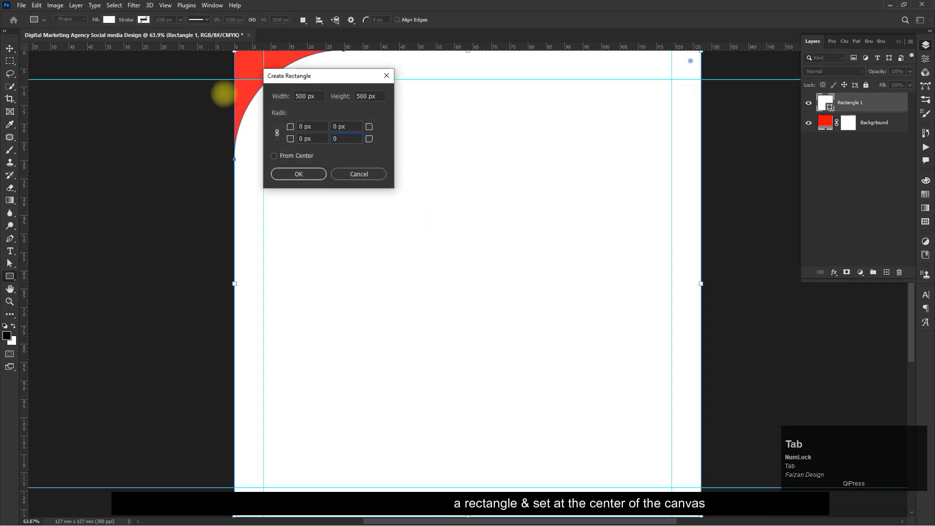
{"action": "key", "text": "Return"}
- Fill the new rectangle with dark grey from the recently used colours
{"action": "left_click", "coordinate": [9, 48]}
{"action": "left_click", "coordinate": [831, 86]}
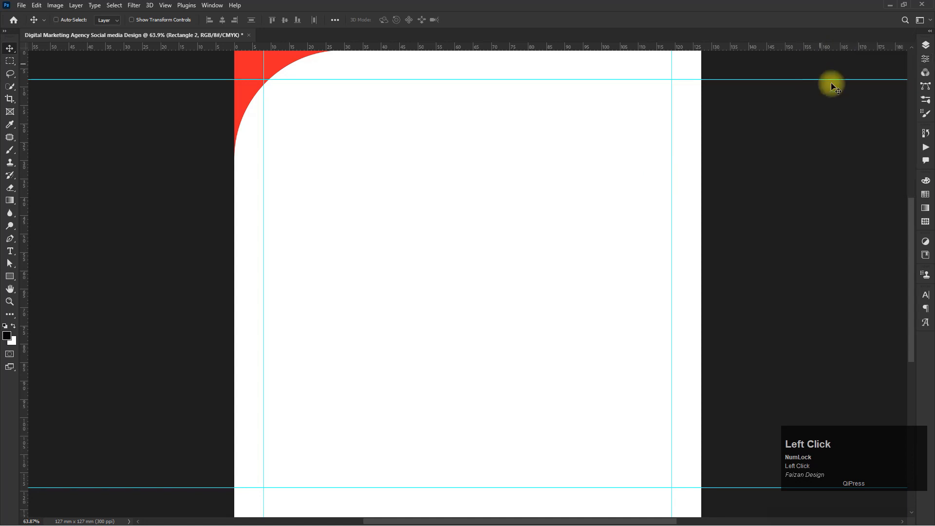
{"action": "left_click", "coordinate": [925, 45]}
{"action": "double_click", "coordinate": [829, 104]}
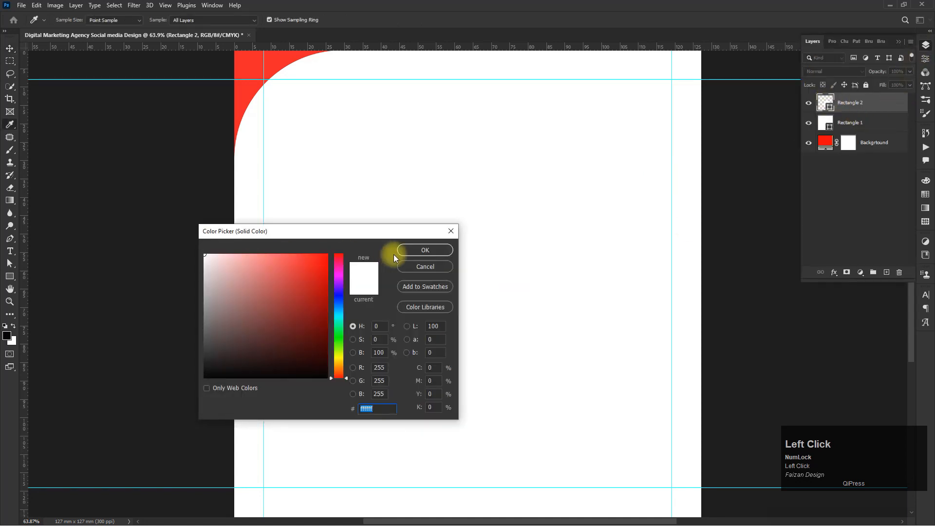
{"action": "left_click", "coordinate": [423, 251]}
{"action": "left_click", "coordinate": [9, 263]}
{"action": "left_click", "coordinate": [147, 20]}
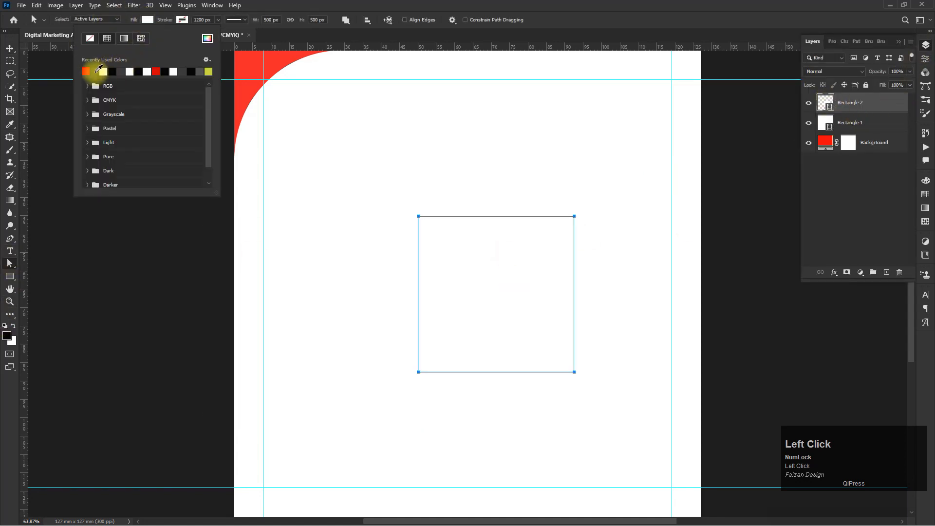
{"action": "left_click", "coordinate": [96, 72]}
- Free-transform the grey rectangle, scaling it up to about 968 px square and centring it inside the margin guides
{"action": "left_click", "coordinate": [9, 48]}
{"action": "key", "text": "ctrl+t"}
{"action": "left_click_drag", "start_coordinate": [459, 269], "coordinate": [468, 185]}
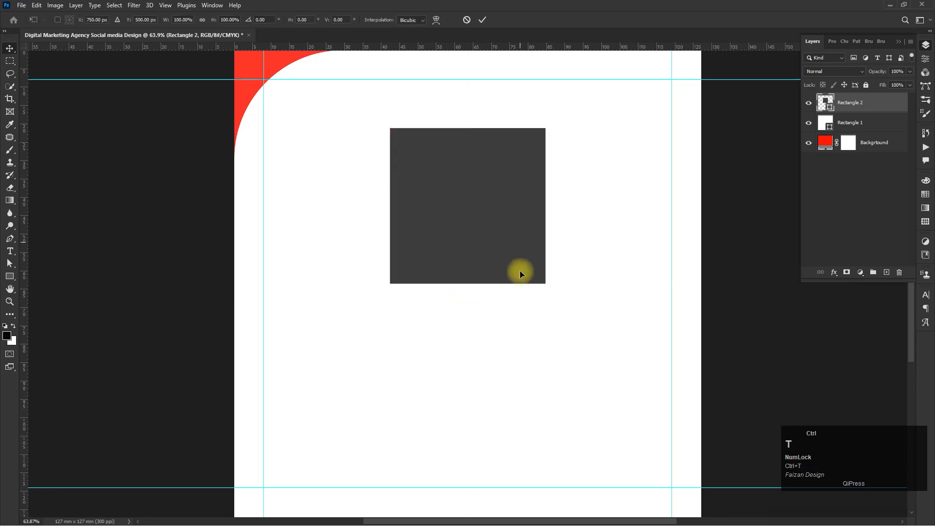
{"action": "left_click_drag", "start_coordinate": [546, 283], "coordinate": [611, 349]}
{"action": "left_click_drag", "start_coordinate": [524, 240], "coordinate": [526, 290]}
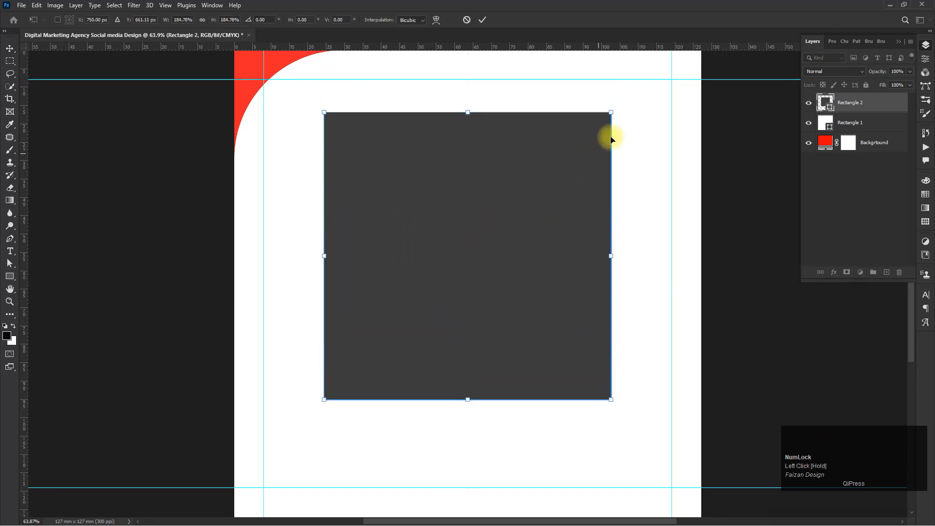
{"action": "left_click_drag", "start_coordinate": [612, 113], "coordinate": [619, 104]}
{"action": "left_click", "coordinate": [901, 105]}
- Duplicate the grey rectangle and give the copy 350 px top-left and bottom-right corner radii
{"action": "key", "text": "ctrl+j"}
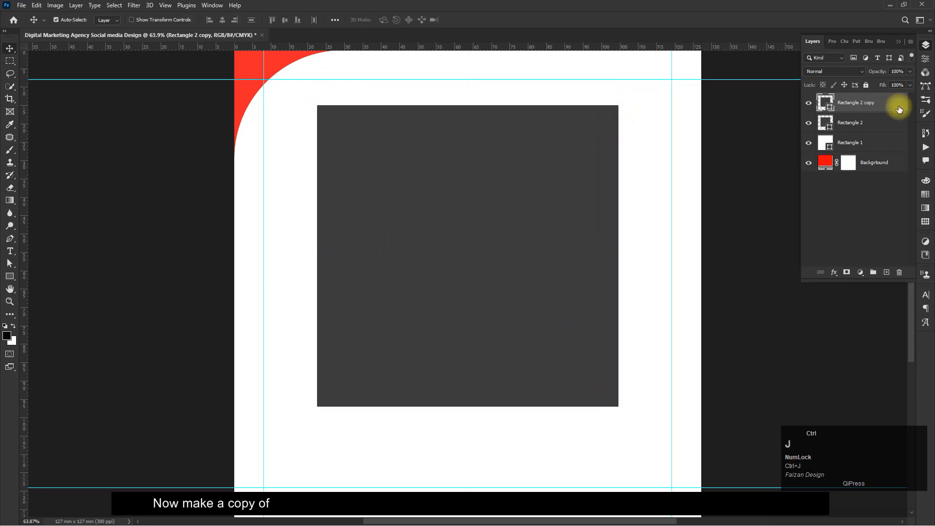
{"action": "left_click", "coordinate": [9, 263]}
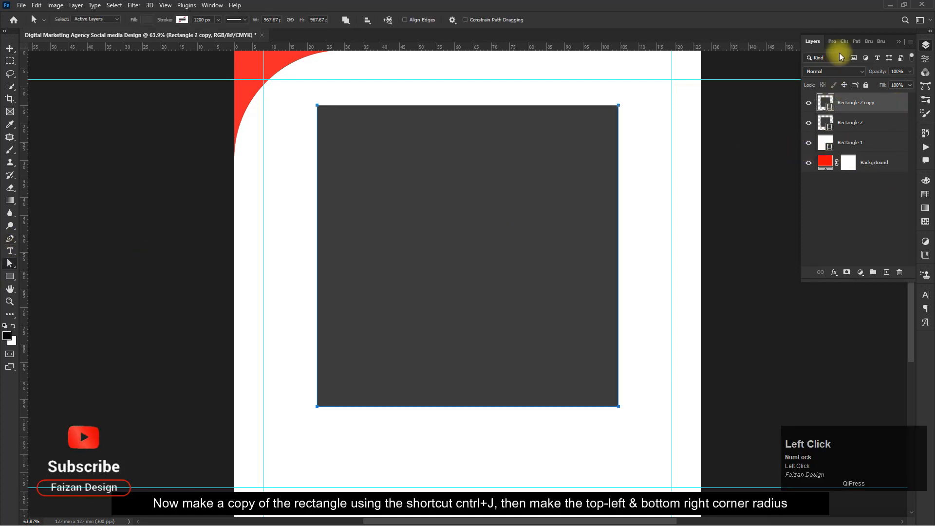
{"action": "left_click", "coordinate": [832, 41]}
{"action": "scroll", "coordinate": [881, 154], "scroll_direction": "down", "scroll_amount": 2}
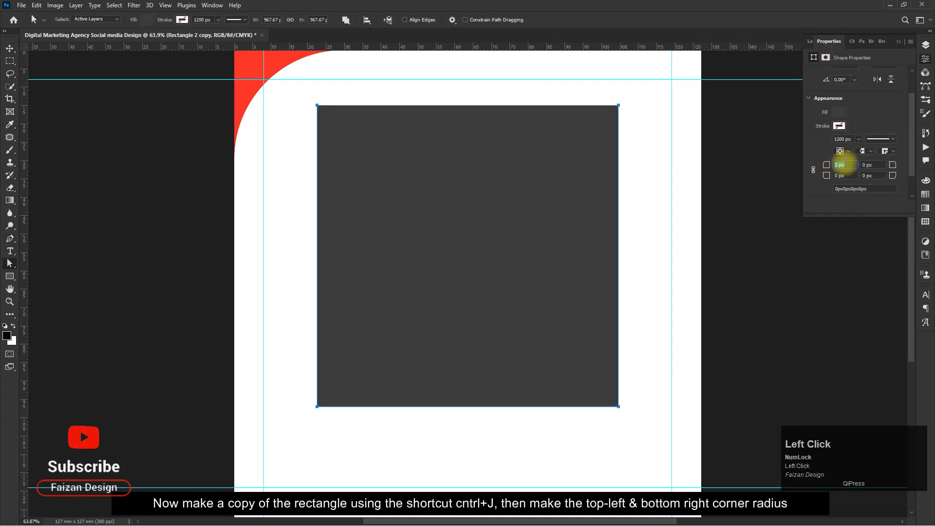
{"action": "type", "text": "300"}
{"action": "key", "text": "Tab"}
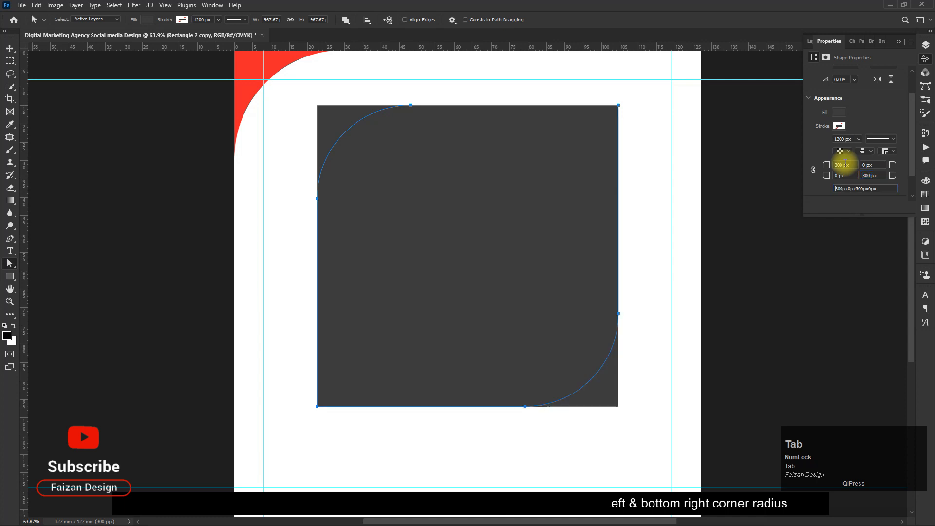
{"action": "left_click_drag", "start_coordinate": [851, 165], "coordinate": [796, 166]}
{"action": "type", "text": "350"}
{"action": "key", "text": "Tab"}
{"action": "key", "text": "Tab"}
{"action": "key", "text": "Tab"}
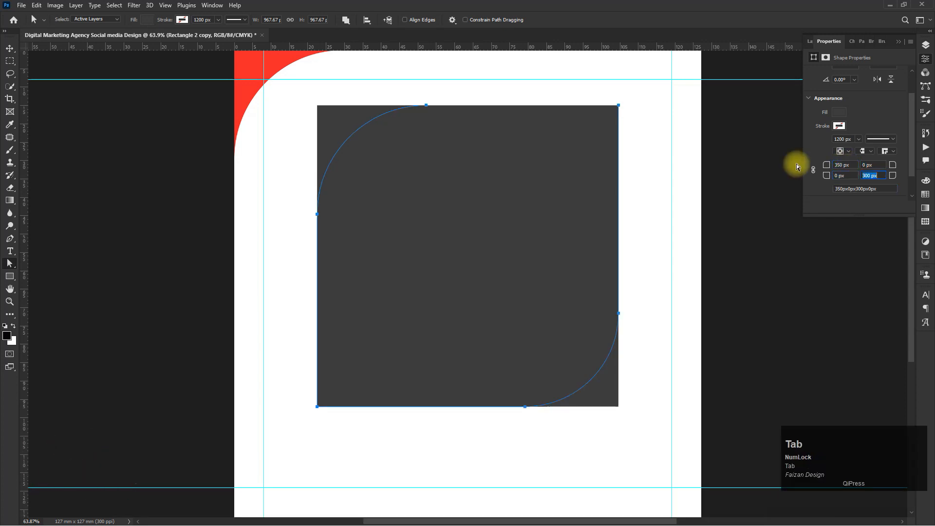
{"action": "type", "text": "350"}
{"action": "key", "text": "Tab"}
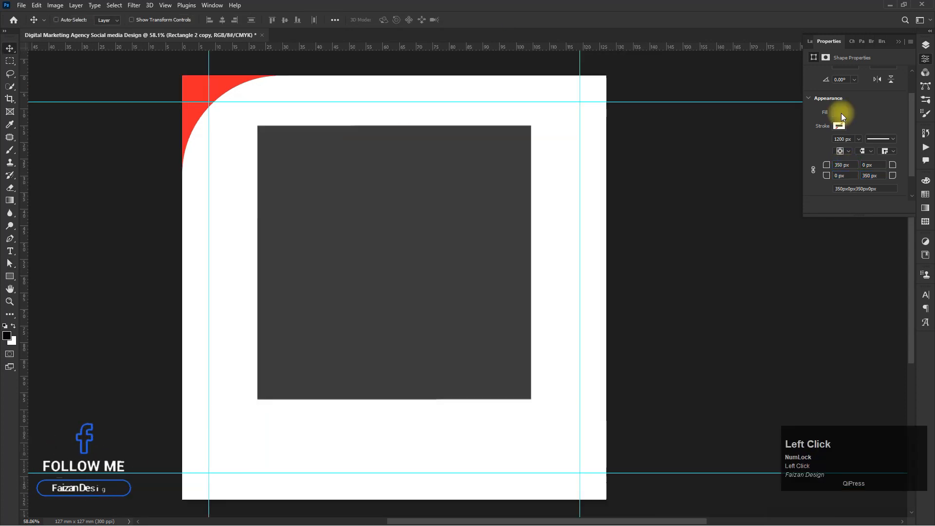
- Fill the copy with red and set its top-left and bottom-right corner radii to 300 px
{"action": "left_click", "coordinate": [839, 112]}
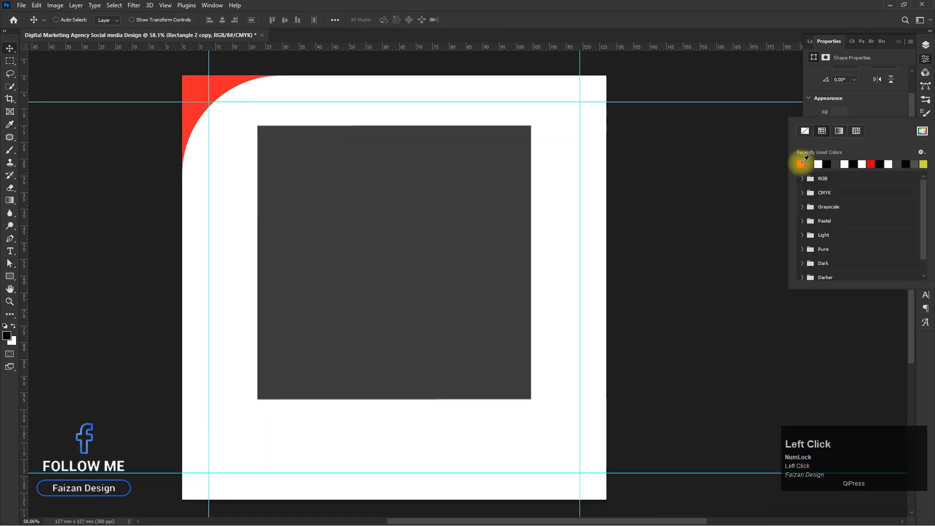
{"action": "left_click", "coordinate": [848, 162]}
{"action": "type", "text": "300"}
{"action": "key", "text": "Tab"}
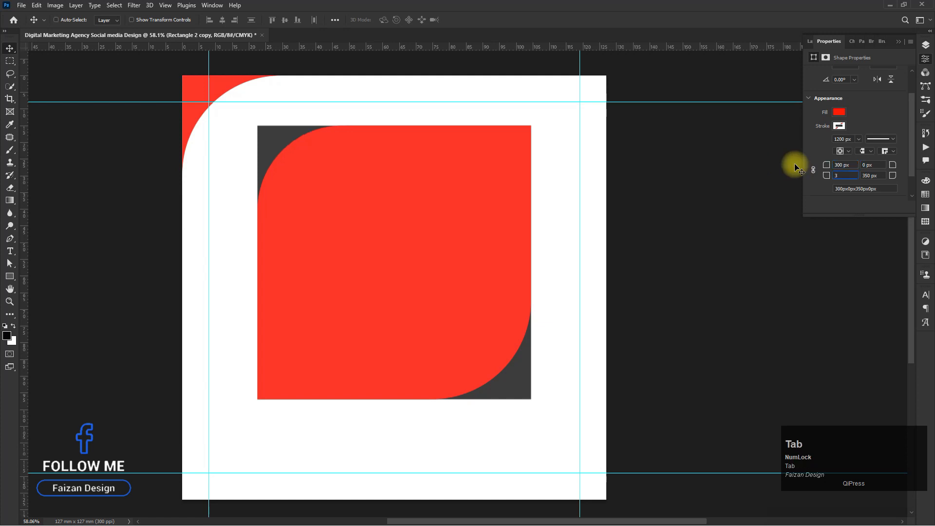
{"action": "type", "text": "3"}
{"action": "key", "text": "BackSpace"}
{"action": "type", "text": "0"}
{"action": "key", "text": "Tab"}
{"action": "type", "text": "300"}
{"action": "key", "text": "Tab"}
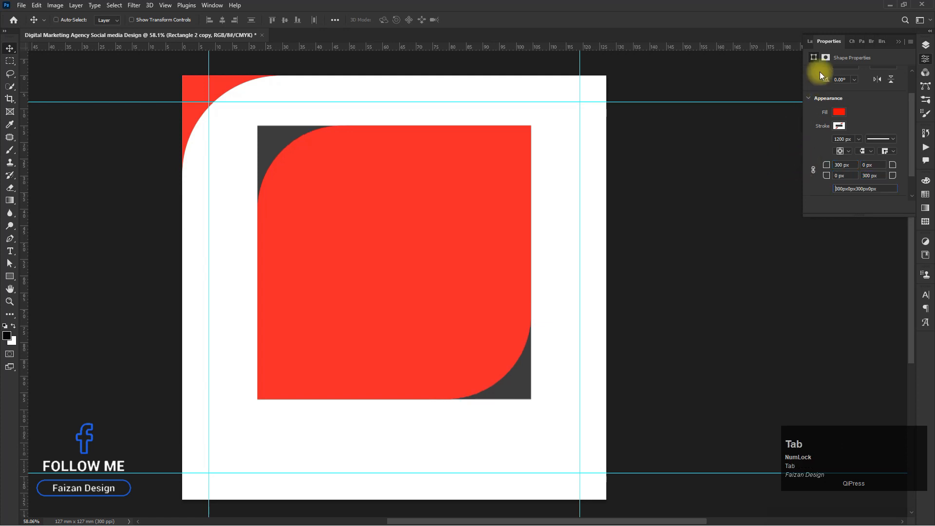
- Add an 18 px white outside stroke layer style to the red rounded copy
{"action": "left_click", "coordinate": [810, 42]}
{"action": "left_click", "coordinate": [834, 272]}
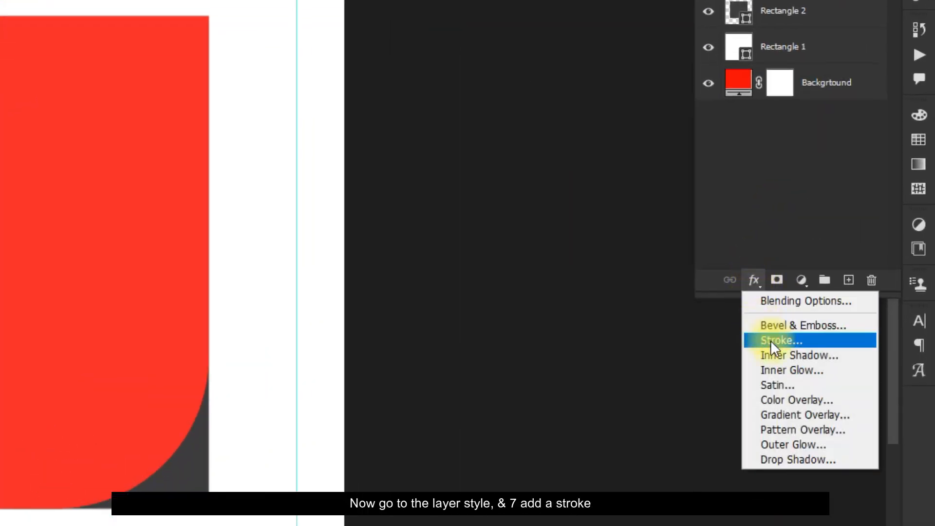
{"action": "left_click", "coordinate": [842, 306]}
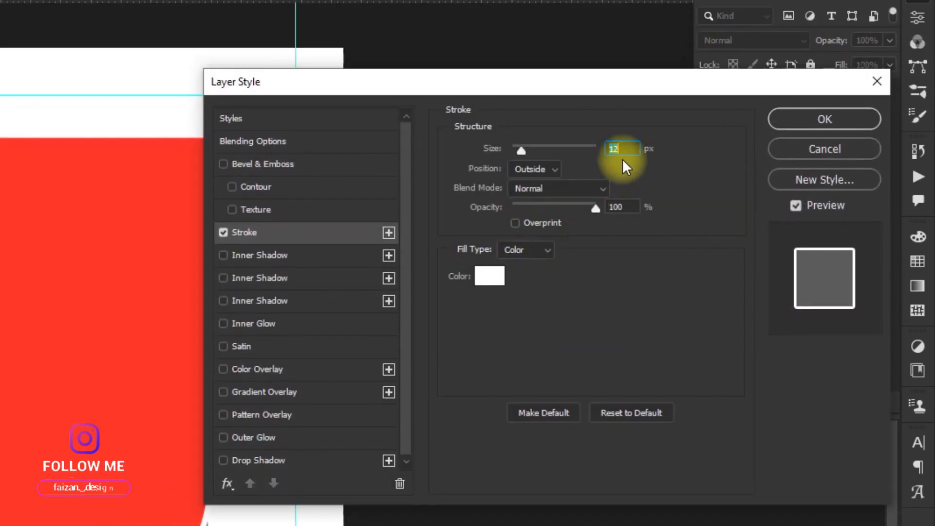
{"action": "left_click_drag", "start_coordinate": [516, 149], "coordinate": [526, 152]}
{"action": "mouse_move", "coordinate": [592, 92]}
{"action": "left_mouse_down"}
{"action": "mouse_move", "coordinate": [619, 103]}
{"action": "mouse_move", "coordinate": [700, 90]}
{"action": "left_mouse_up"}
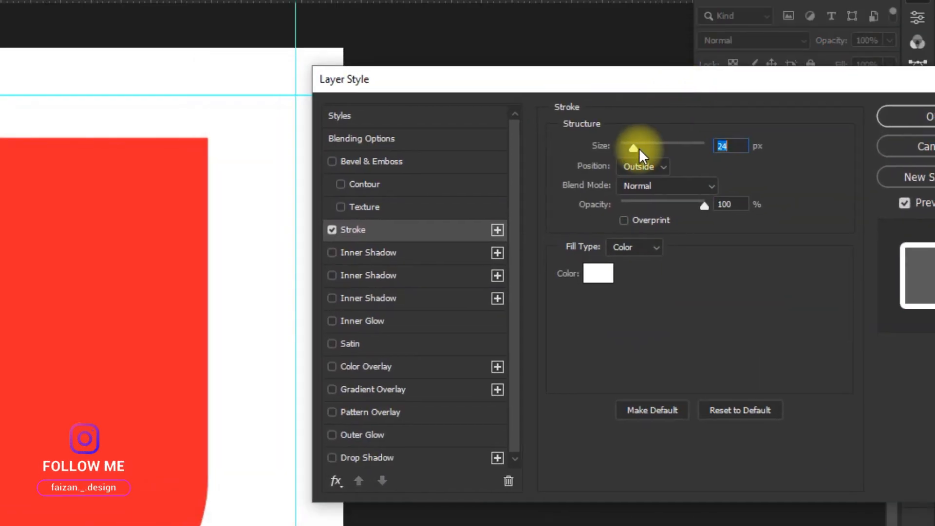
{"action": "left_click_drag", "start_coordinate": [636, 148], "coordinate": [632, 147]}
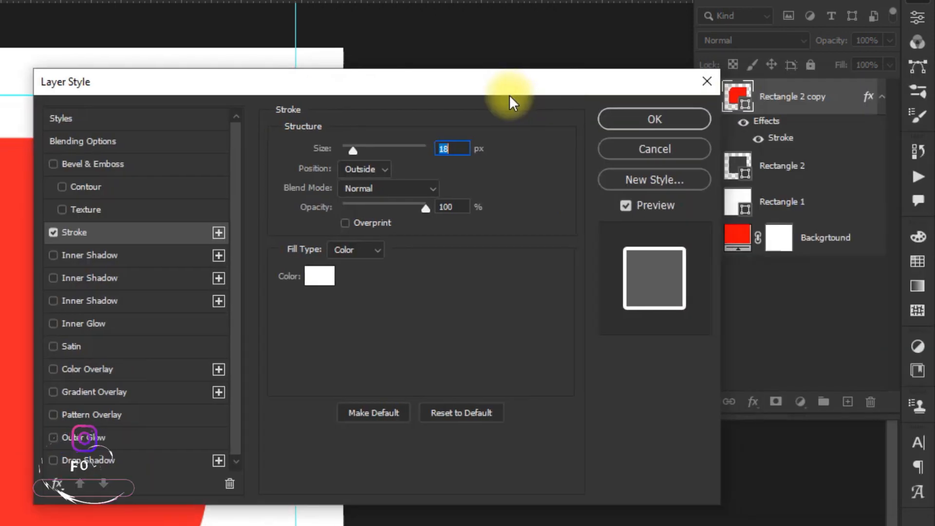
{"action": "left_click", "coordinate": [915, 116]}
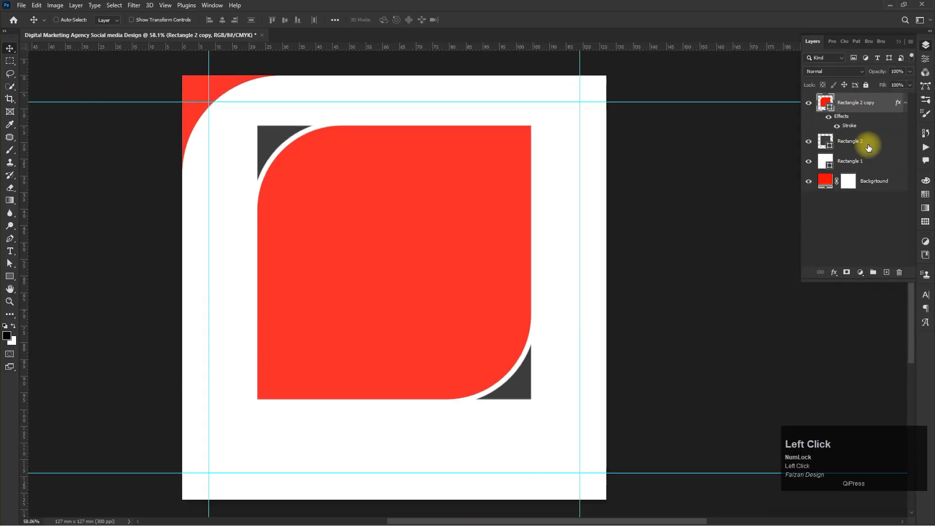
- Delete the top-left corner point of the grey rectangle underneath
{"action": "left_click", "coordinate": [849, 141]}
{"action": "left_click_drag", "start_coordinate": [415, 180], "coordinate": [350, 197]}
{"action": "left_click", "coordinate": [9, 263]}
{"action": "left_click", "coordinate": [196, 146]}
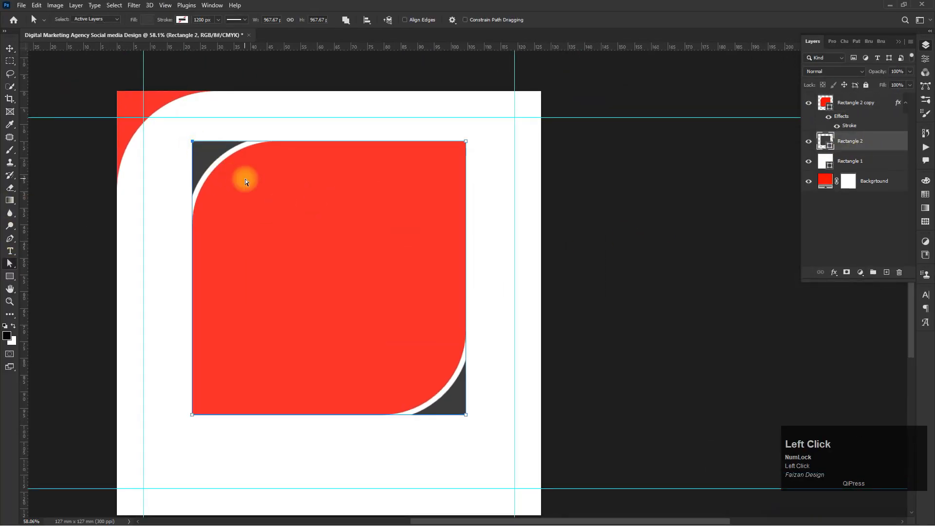
{"action": "key", "text": "Delete"}
{"action": "left_click", "coordinate": [424, 198]}
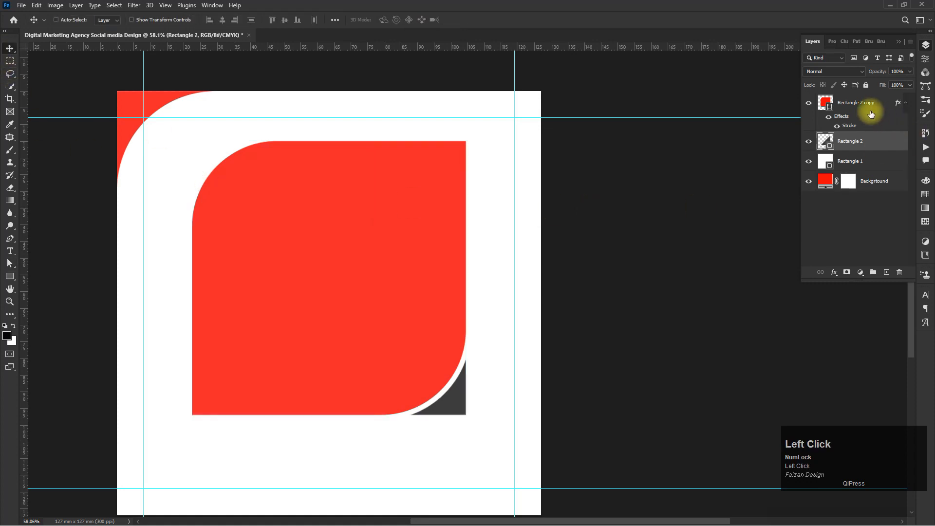
- Convert the red rounded rectangle layer to a smart object
{"action": "scroll", "coordinate": [351, 210], "scroll_direction": "up", "scroll_amount": 2}
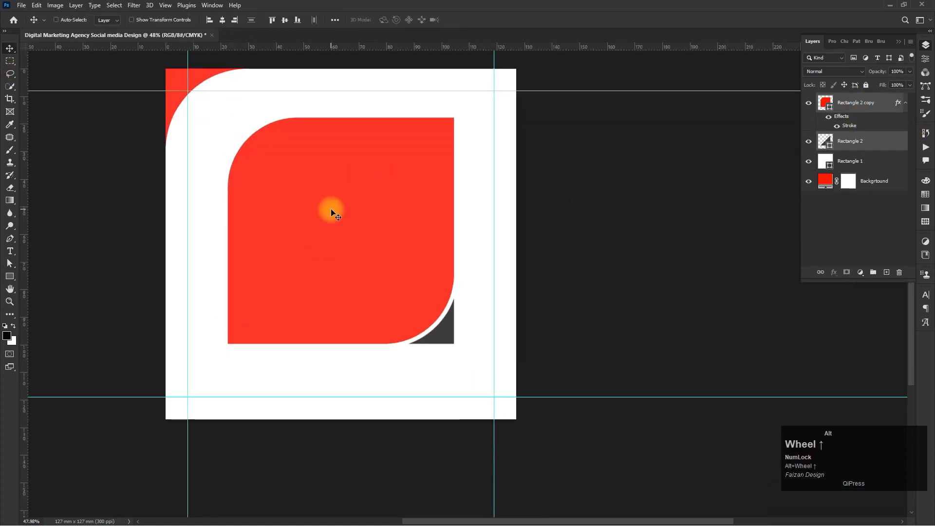
{"action": "left_click_drag", "start_coordinate": [331, 210], "coordinate": [333, 206]}
{"action": "left_click", "coordinate": [860, 103]}
{"action": "right_click", "coordinate": [859, 104]}
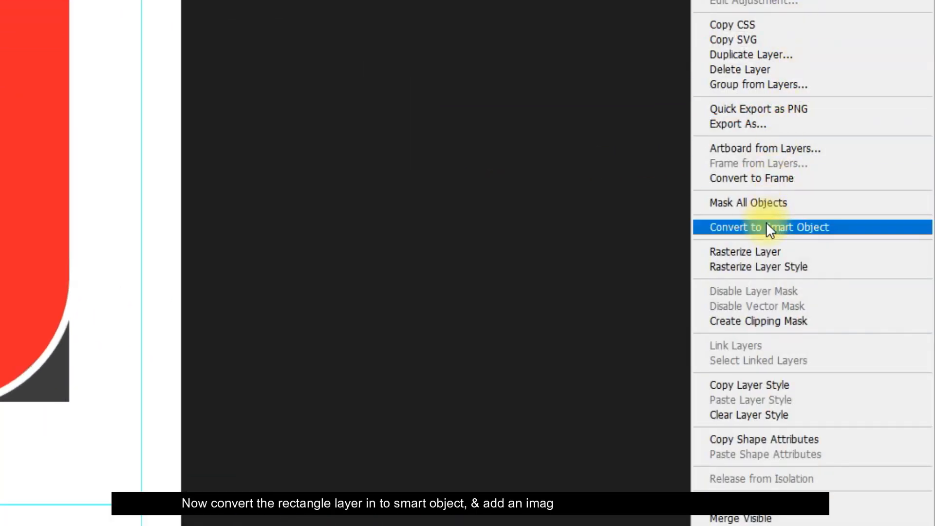
{"action": "left_click", "coordinate": [767, 227]}
- Open the smart object's contents and place a city skyline photo over the red shape, scaling it to cover it
{"action": "double_click", "coordinate": [722, 0]}
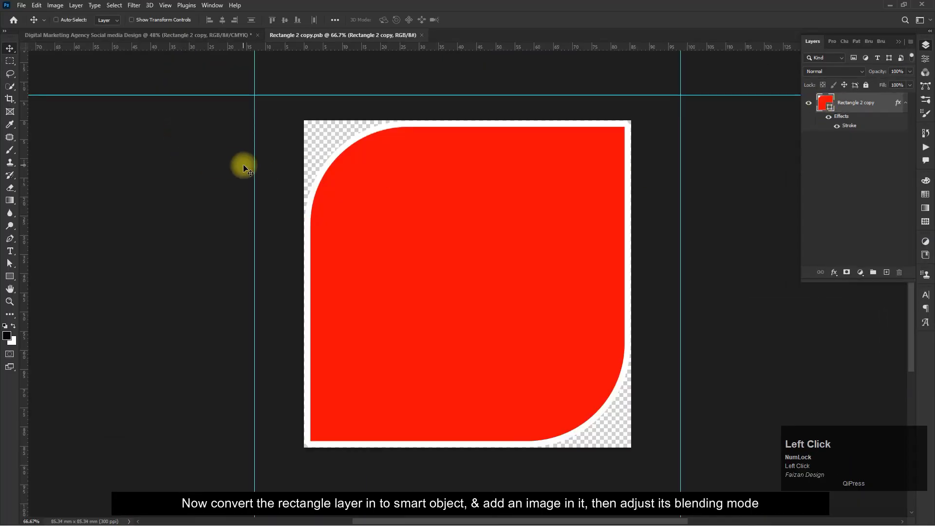
{"action": "key", "text": "alt+Tab"}
{"action": "left_click_drag", "start_coordinate": [121, 128], "coordinate": [423, 253]}
{"action": "key", "text": "alt+Tab"}
{"action": "left_click_drag", "start_coordinate": [628, 178], "coordinate": [714, 116]}
{"action": "key", "text": "Return"}
- Change the city photo's blending mode to blend with the red shape, then save and close the smart object
{"action": "left_click", "coordinate": [830, 113], "text": "alt"}
{"action": "left_click", "coordinate": [823, 72]}
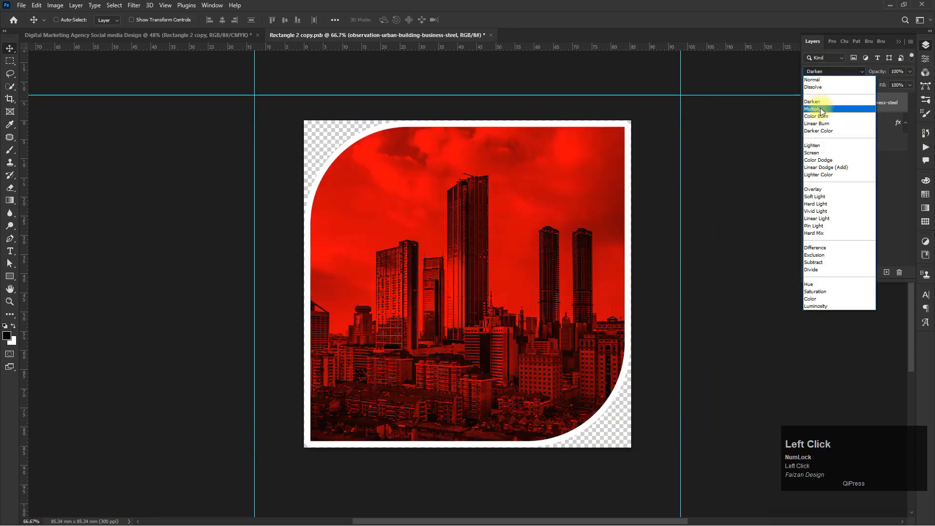
{"action": "left_click", "coordinate": [821, 109]}
{"action": "left_click", "coordinate": [826, 188]}
{"action": "key", "text": "ctrl+s"}
{"action": "key", "text": "ctrl+w"}
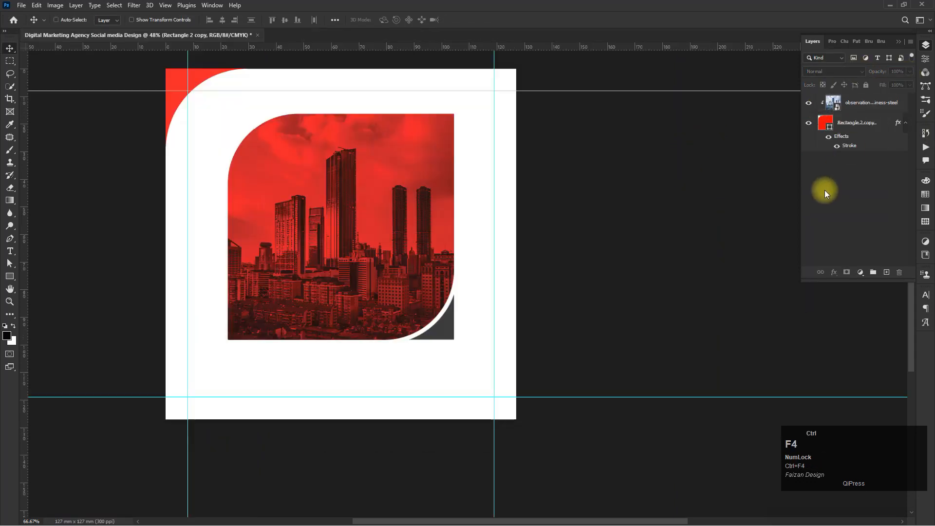
- Add a capitalised text layer reading "DIGITAL MARKETING AGENCY" on the photo
{"action": "scroll", "coordinate": [345, 229], "scroll_direction": "up", "scroll_amount": 1, "text": "alt"}
{"action": "left_click", "coordinate": [811, 230]}
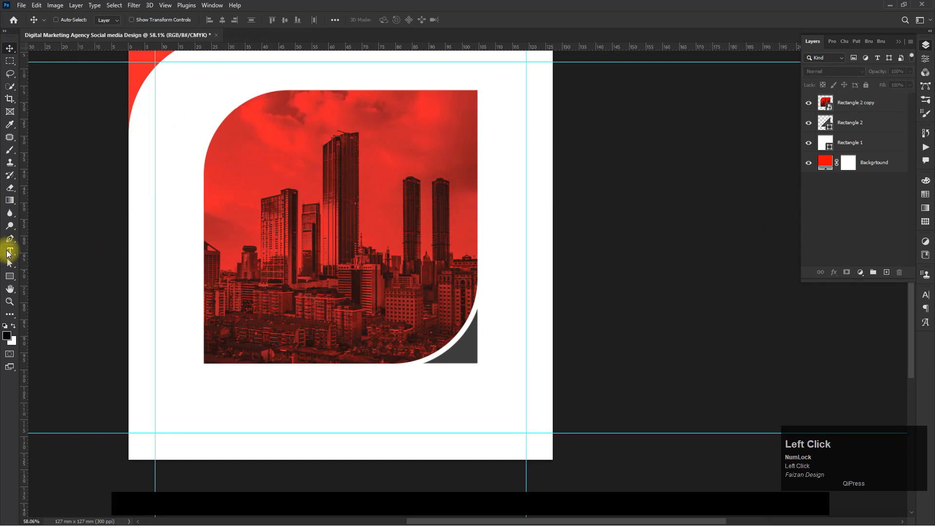
{"action": "left_click", "coordinate": [9, 250]}
{"action": "left_click", "coordinate": [304, 181]}
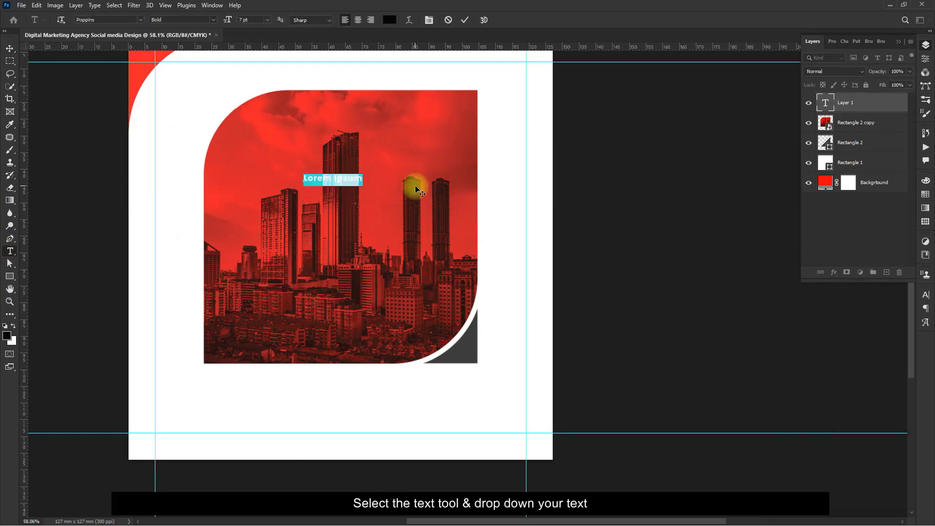
{"action": "key", "text": "Caps_Lock"}
{"action": "type", "text": "DIGITAL"}
{"action": "key", "text": "BackSpace"}
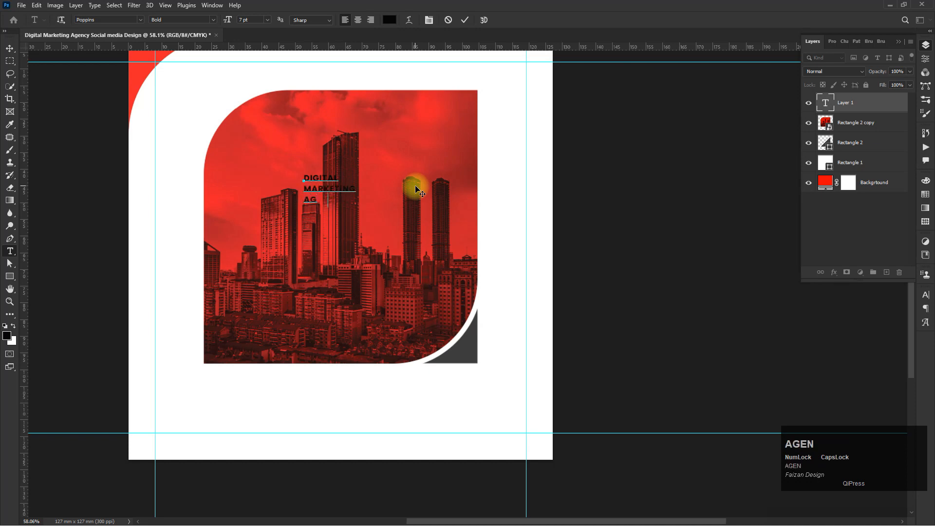
- Center-align the headline text and scale it up to about 26.6 pt in the middle of the photo
{"action": "key", "text": "ctrl+a"}
{"action": "left_click", "coordinate": [358, 20]}
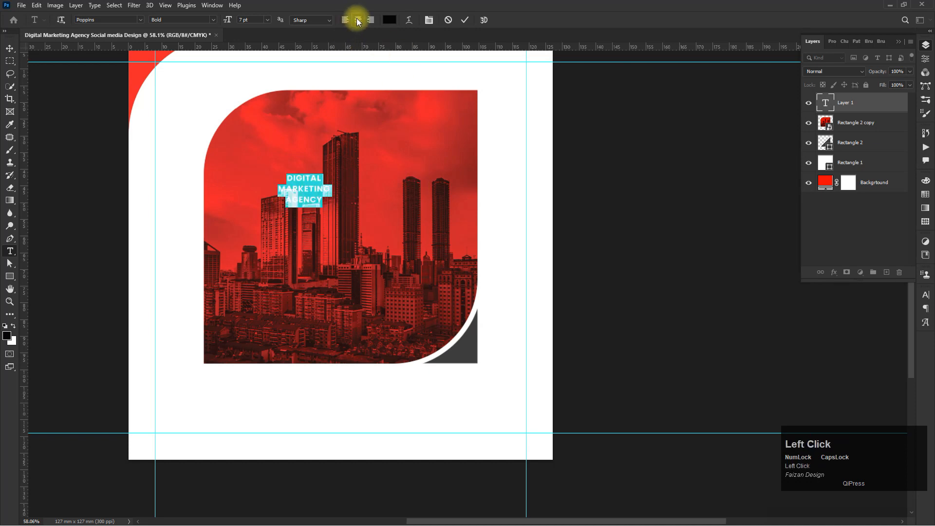
{"action": "left_click", "coordinate": [9, 49]}
{"action": "key", "text": "ctrl+t"}
{"action": "left_click_drag", "start_coordinate": [334, 209], "coordinate": [368, 220]}
{"action": "double_click", "coordinate": [370, 219]}
{"action": "double_click", "coordinate": [371, 220]}
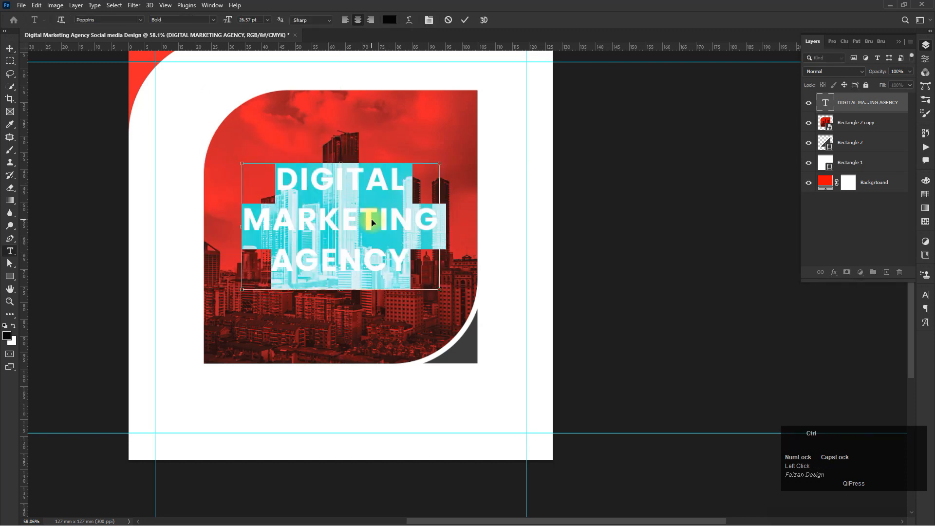
- Set the headline text colour to white
{"action": "left_click", "coordinate": [389, 20]}
{"action": "left_click", "coordinate": [204, 253]}
{"action": "left_click", "coordinate": [408, 247]}
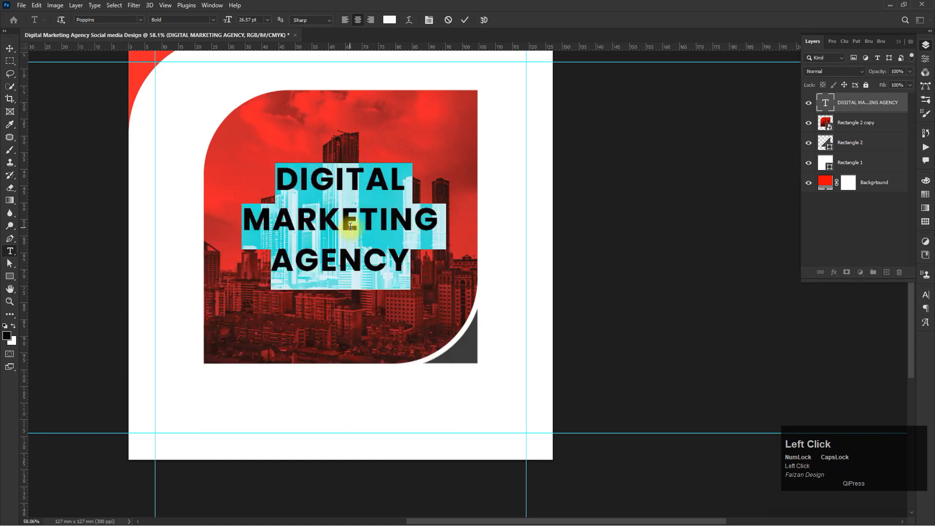
- Tighten the line spacing of the headline text and commit the edit
{"action": "key", "text": "alt+Down"}
{"action": "key", "text": "alt+Down"}
{"action": "key", "text": "alt+Down"}
{"action": "key", "text": "alt+Down"}
{"action": "left_click", "coordinate": [9, 48]}
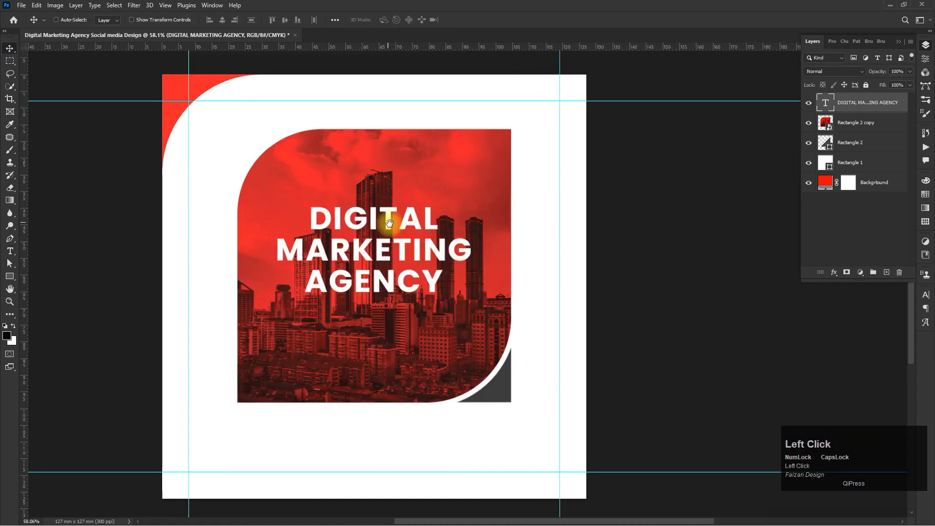
- Duplicate the headline above itself and replace the copy's text with "YOUR LOGO HERE"
{"action": "scroll", "coordinate": [370, 248], "scroll_direction": "up", "scroll_amount": 2}
{"action": "left_click_drag", "start_coordinate": [363, 247], "coordinate": [365, 188]}
{"action": "double_click", "coordinate": [364, 188]}
{"action": "type", "text": "YOUR LOGO HERE"}
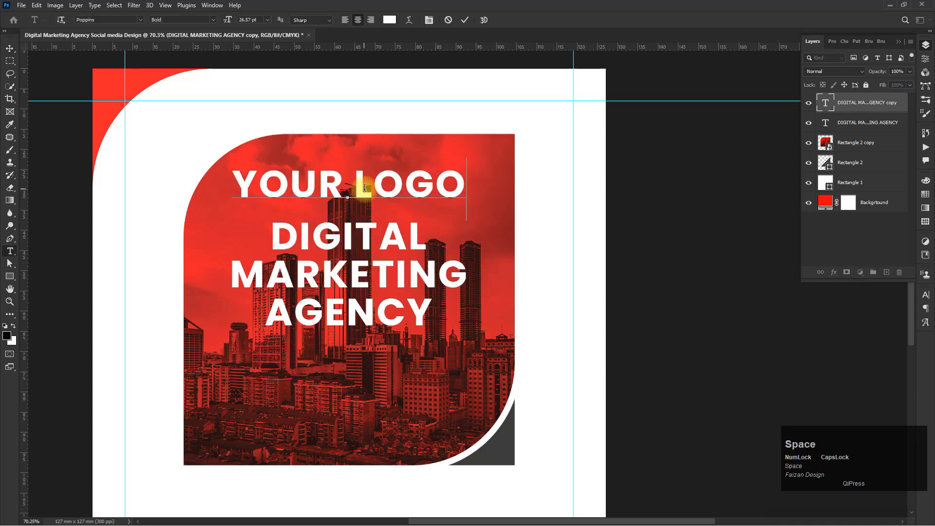
- Set the logo text to Poppins Regular at 8 pt with wider letter spacing, and nudge it slightly down
{"action": "key", "text": "ctrl+a"}
{"action": "left_click", "coordinate": [217, 20]}
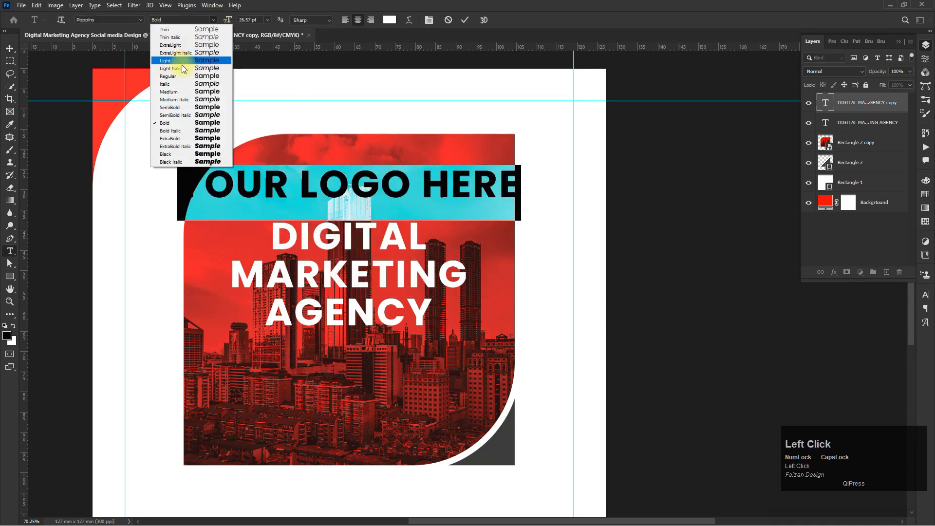
{"action": "left_click", "coordinate": [176, 77]}
{"action": "left_click", "coordinate": [249, 19]}
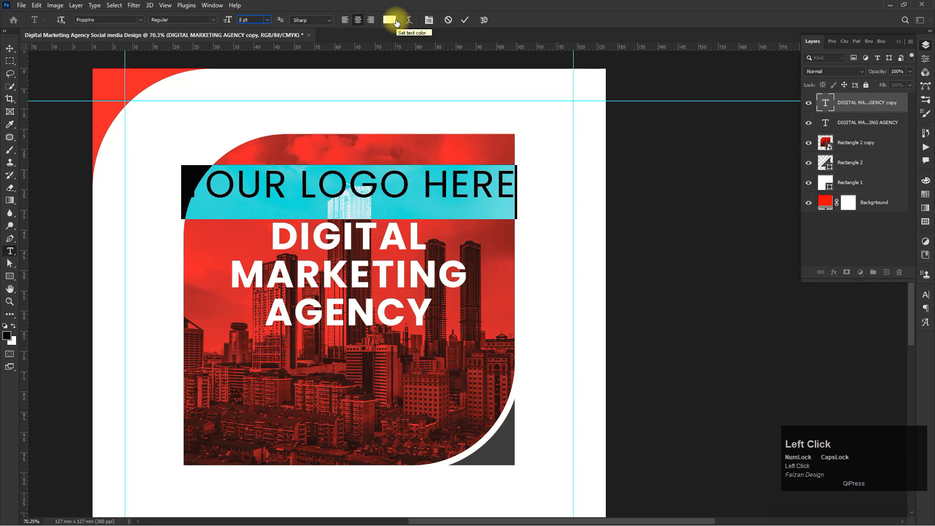
{"action": "key", "text": "alt+Right"}
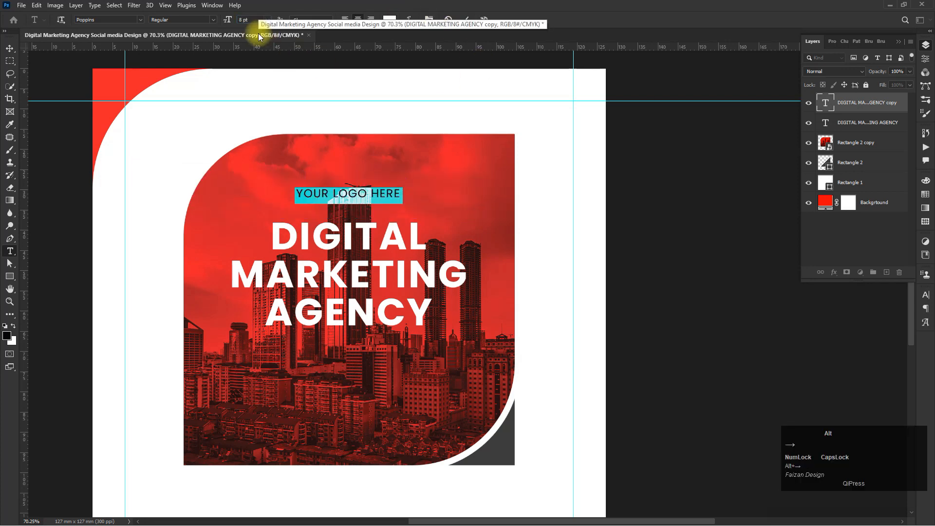
{"action": "left_click", "coordinate": [10, 48]}
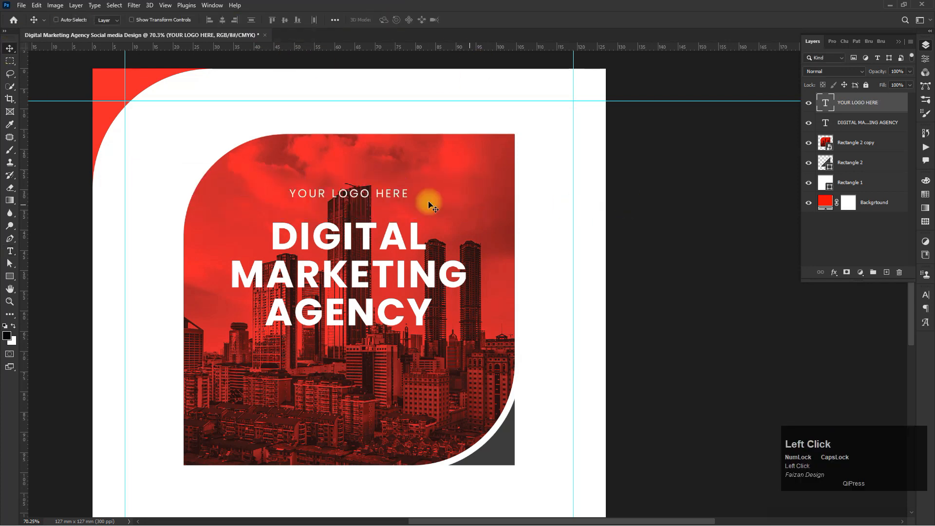
{"action": "scroll", "coordinate": [382, 194], "scroll_direction": "up", "scroll_amount": 5}
{"action": "left_click_drag", "start_coordinate": [381, 197], "coordinate": [378, 209]}
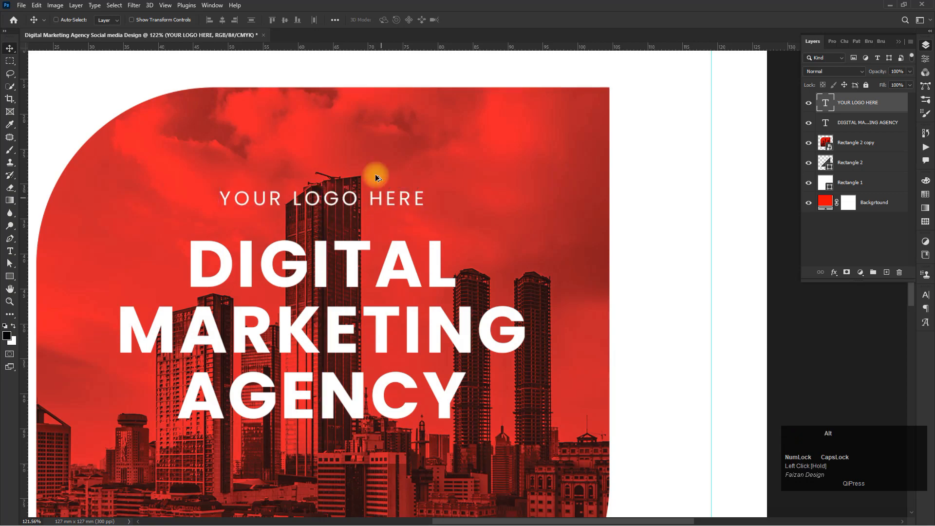
- Duplicate the logo text below the headline and change it to "Bring the Best Digital Solution For Your Business"
{"action": "scroll", "coordinate": [365, 195], "scroll_direction": "down", "scroll_amount": 3}
{"action": "scroll", "coordinate": [349, 126], "scroll_direction": "up", "scroll_amount": 1}
{"action": "left_click_drag", "start_coordinate": [349, 125], "coordinate": [359, 318]}
{"action": "double_click", "coordinate": [360, 313]}
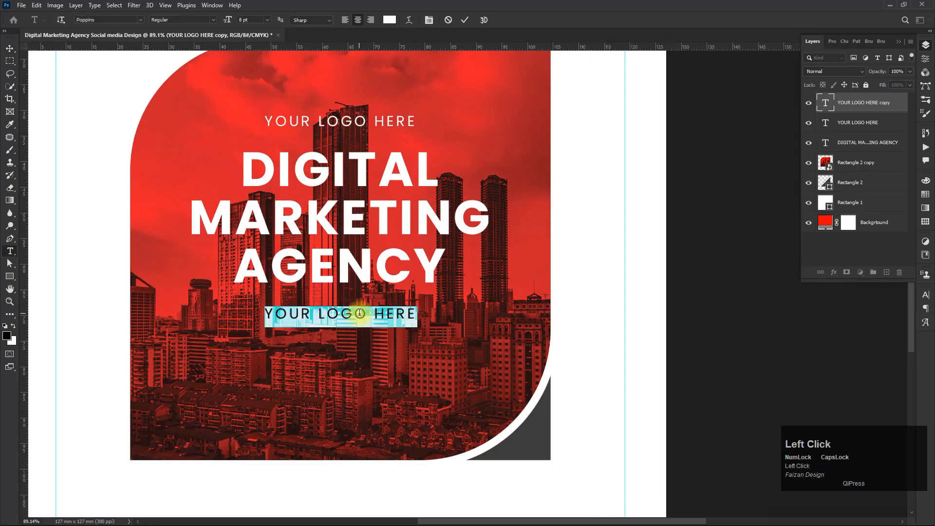
{"action": "type", "text": "Bring the"}
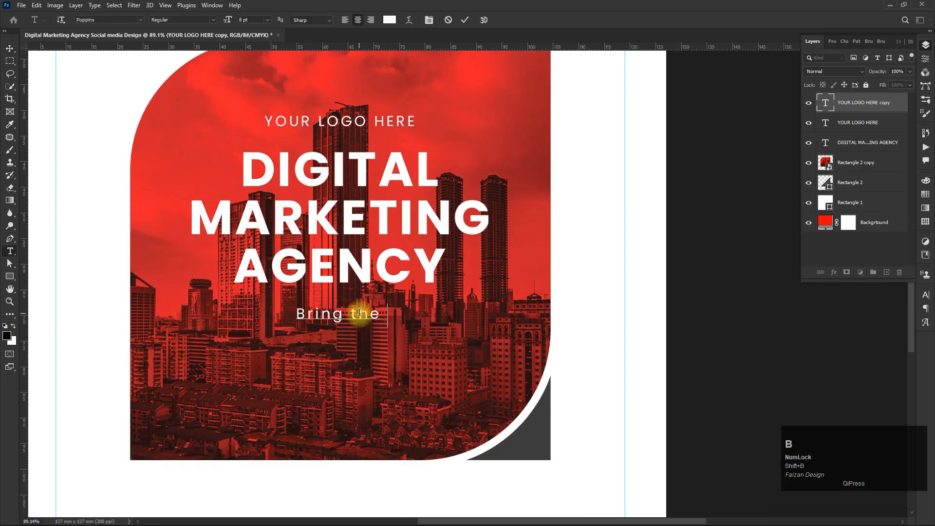
{"action": "type", "text": " Best Digital Solution "}
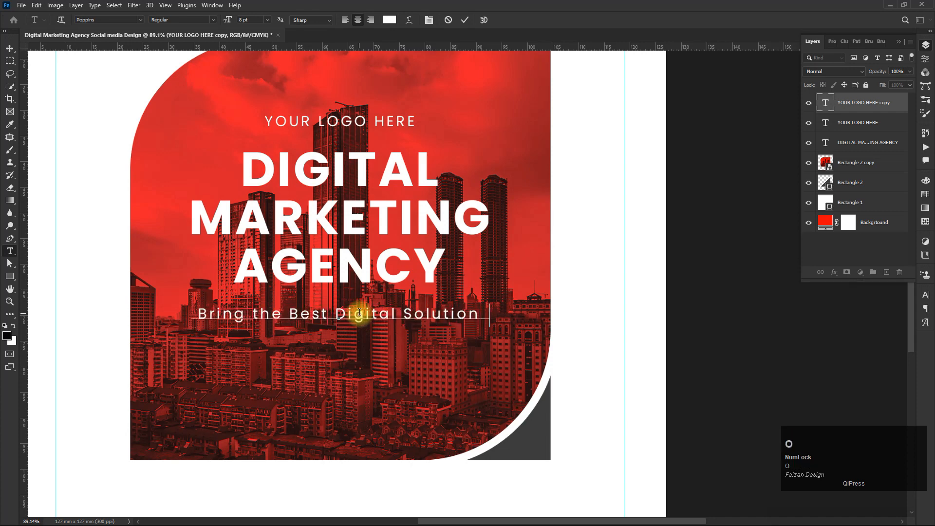
{"action": "type", "text": "For Your Busoin"}
{"action": "key", "text": "BackSpace"}
{"action": "key", "text": "BackSpace"}
{"action": "key", "text": "BackSpace"}
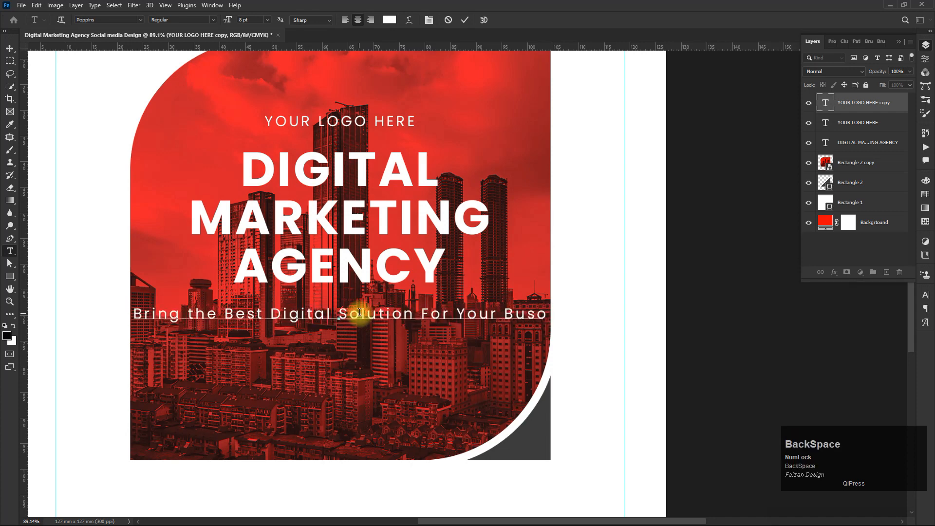
{"action": "type", "text": "iness"}
- Break the tagline into two lines after "Best", increase its line spacing and tighten its letter spacing
{"action": "left_click", "coordinate": [253, 313]}
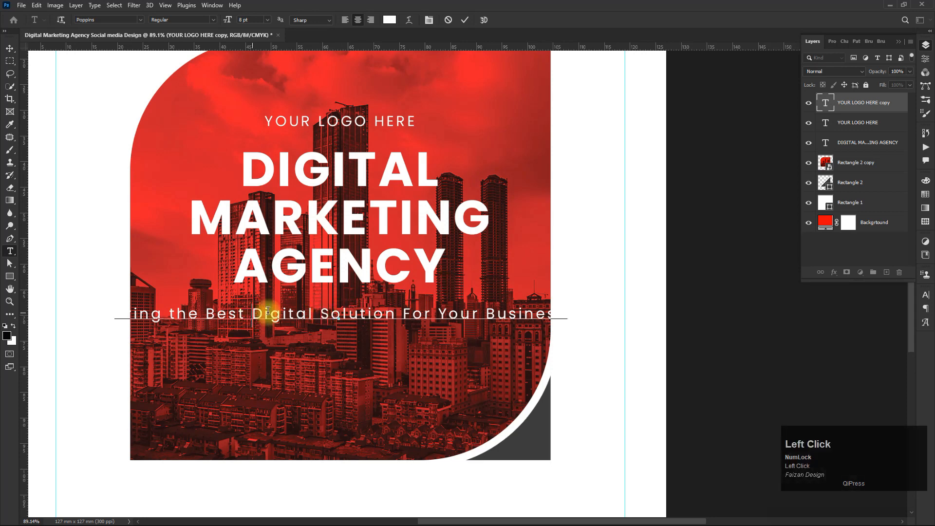
{"action": "key", "text": "Return"}
{"action": "key", "text": "ctrl+a"}
{"action": "key", "text": "alt+Up"}
{"action": "key", "text": "alt+Up"}
{"action": "key", "text": "alt+Up"}
{"action": "key", "text": "alt+Up"}
{"action": "key", "text": "alt+Up"}
{"action": "key", "text": "alt+Up"}
{"action": "key", "text": "alt+Up"}
{"action": "key", "text": "alt+Up"}
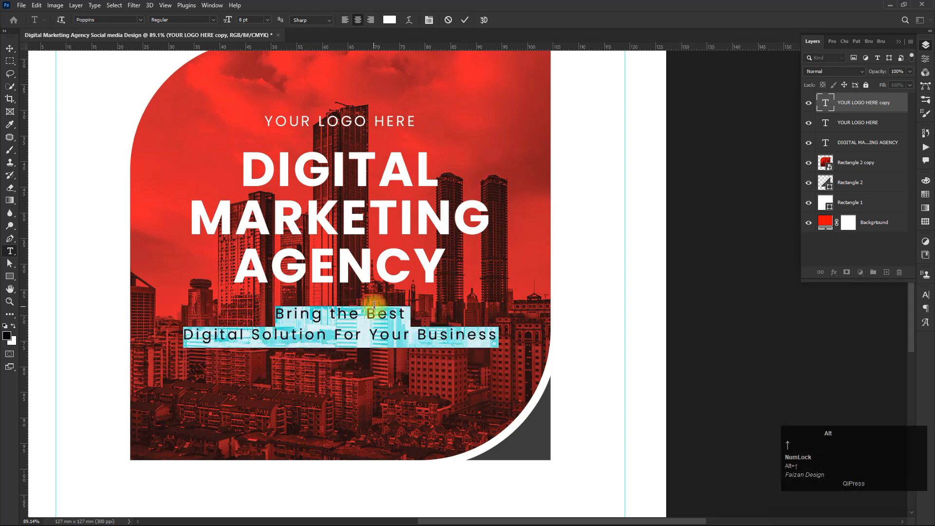
{"action": "key", "text": "alt+Left"}
{"action": "key", "text": "alt+Left"}
{"action": "key", "text": "alt+Left"}
{"action": "key", "text": "alt+Left"}
{"action": "key", "text": "alt+Left"}
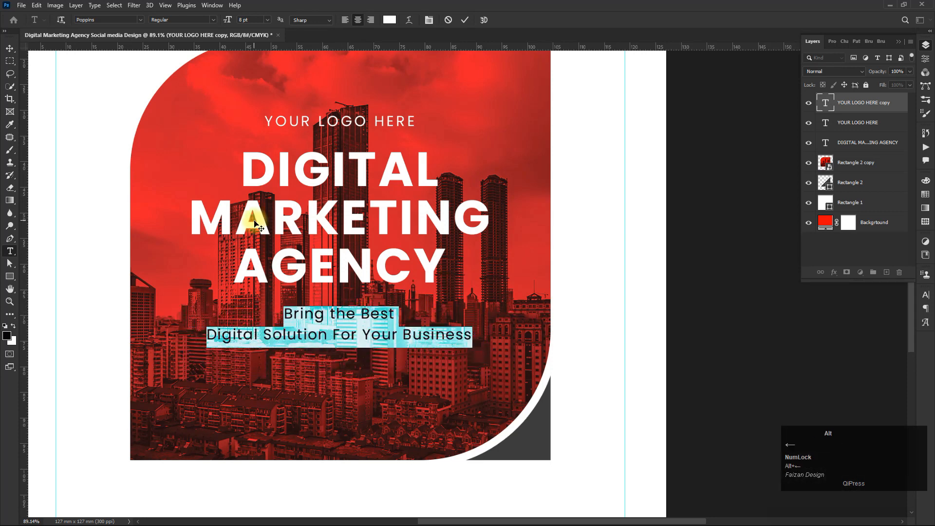
- Set the tagline's tracking to 0, its font style to Bold Italic and its size to 10 pt
{"action": "left_click", "coordinate": [926, 295]}
{"action": "type", "text": "0"}
{"action": "key", "text": "Tab"}
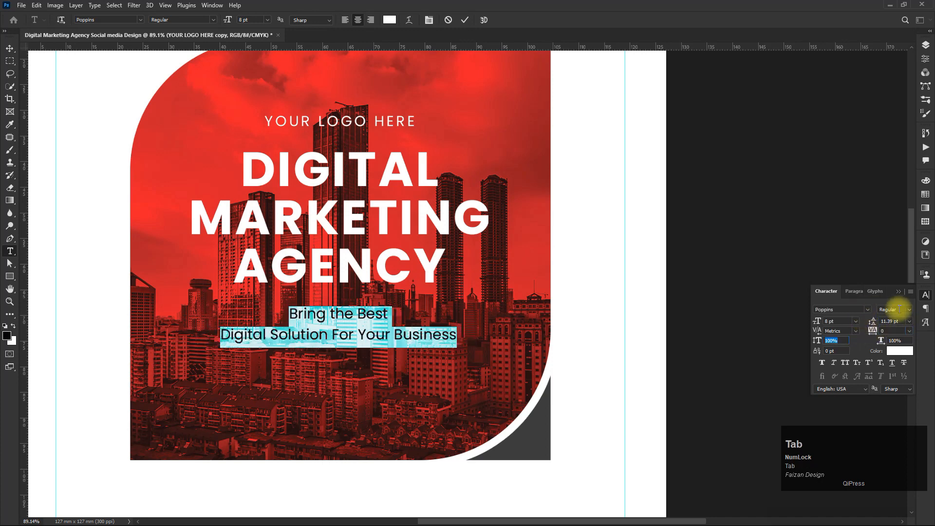
{"action": "left_click", "coordinate": [894, 309]}
{"action": "left_click", "coordinate": [876, 420]}
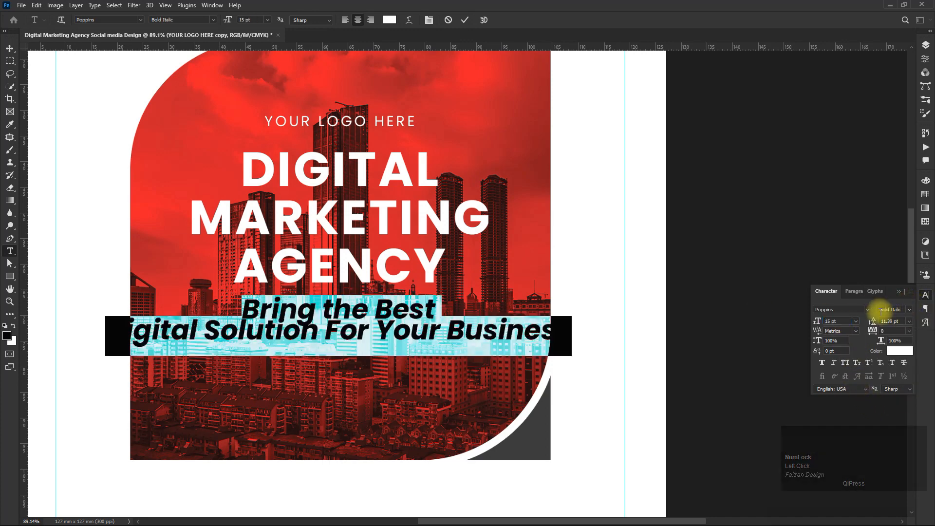
{"action": "left_click_drag", "start_coordinate": [840, 321], "coordinate": [795, 322]}
{"action": "type", "text": "12"}
{"action": "key", "text": "Return"}
{"action": "left_click", "coordinate": [855, 322]}
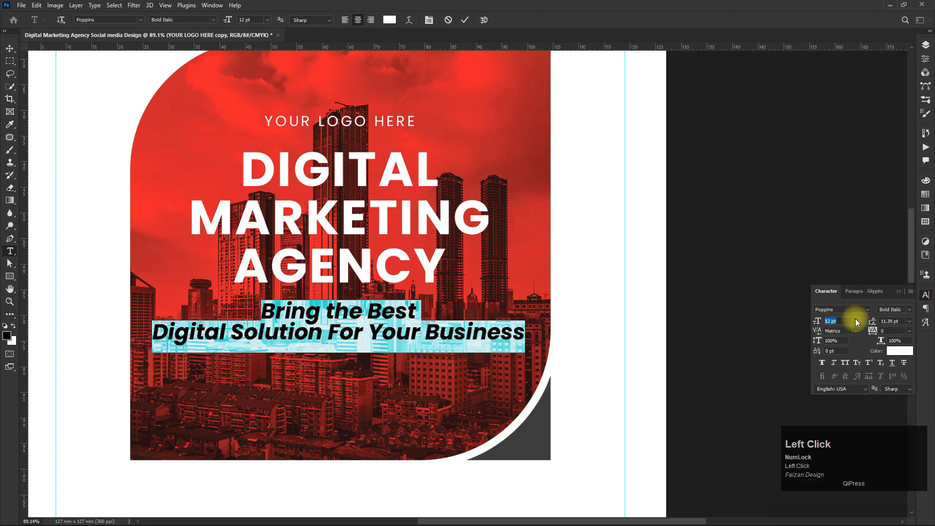
{"action": "type", "text": "10"}
{"action": "key", "text": "Tab"}
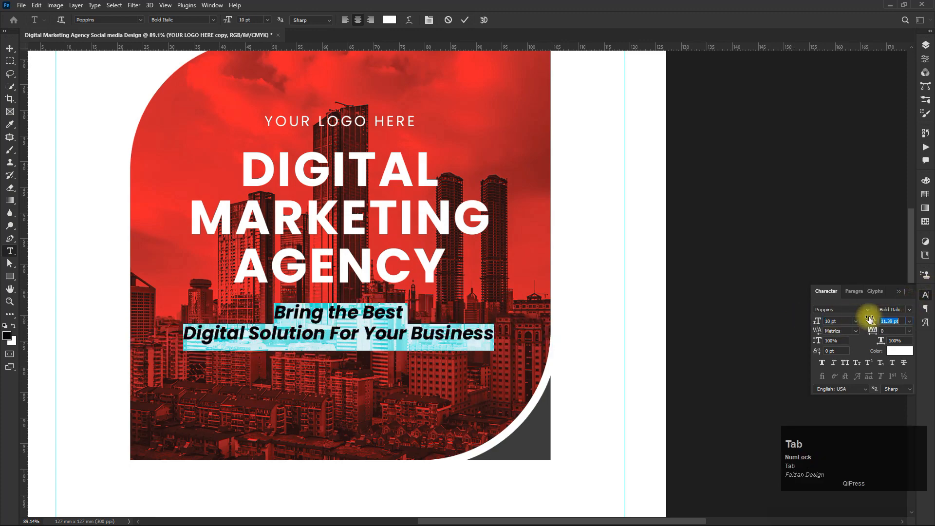
- Move the tagline up slightly closer beneath the headline
{"action": "left_click", "coordinate": [898, 292]}
{"action": "scroll", "coordinate": [336, 343], "scroll_direction": "up", "scroll_amount": 2}
{"action": "left_click_drag", "start_coordinate": [378, 309], "coordinate": [378, 314]}
{"action": "scroll", "coordinate": [376, 316], "scroll_direction": "down", "scroll_amount": 4}
{"action": "left_click_drag", "start_coordinate": [356, 347], "coordinate": [357, 330]}
{"action": "left_click", "coordinate": [923, 48]}
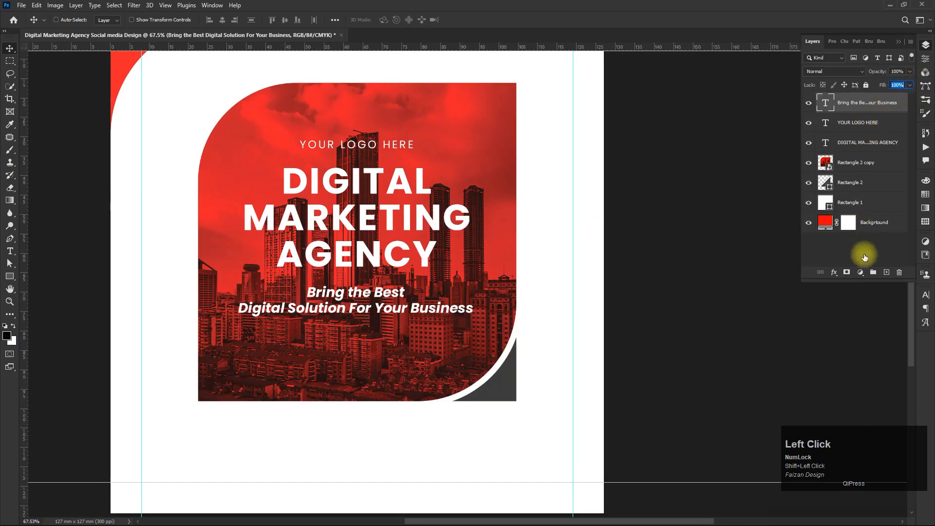
- Group the three text layers and name the group "Main Content"
{"action": "left_click", "coordinate": [857, 142], "text": "shift"}
{"action": "key", "text": "ctrl+g"}
{"action": "double_click", "coordinate": [846, 98]}
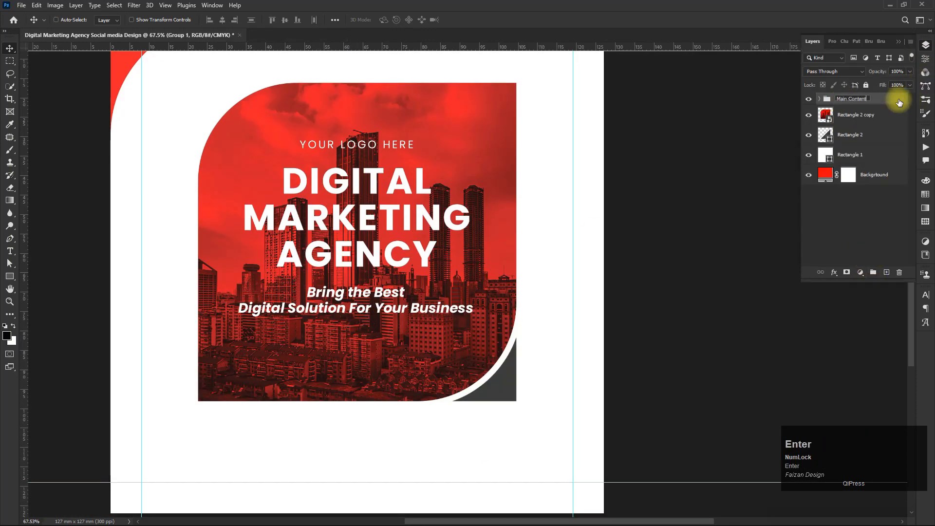
- Move the Main Content group upward on the photo
{"action": "key", "text": "ctrl+t"}
{"action": "scroll", "coordinate": [385, 265], "scroll_direction": "up", "scroll_amount": 1}
{"action": "left_click_drag", "start_coordinate": [374, 250], "coordinate": [372, 217]}
{"action": "key", "text": "Return"}
- Draw a white-filled rectangle about 24.9 × 7.1 mm below the tagline for a button
{"action": "scroll", "coordinate": [376, 236], "scroll_direction": "up", "scroll_amount": 4}
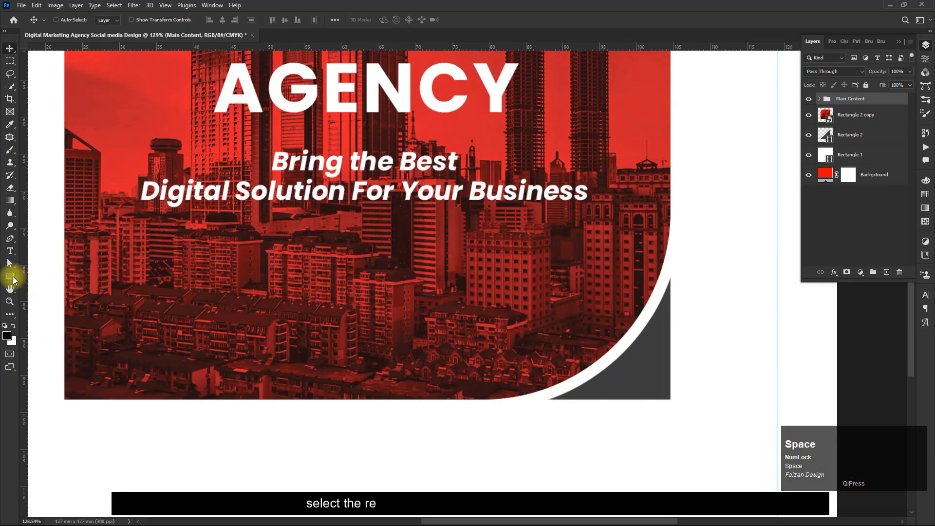
{"action": "left_click", "coordinate": [12, 277]}
{"action": "left_click_drag", "start_coordinate": [282, 272], "coordinate": [465, 324]}
{"action": "left_click", "coordinate": [109, 19]}
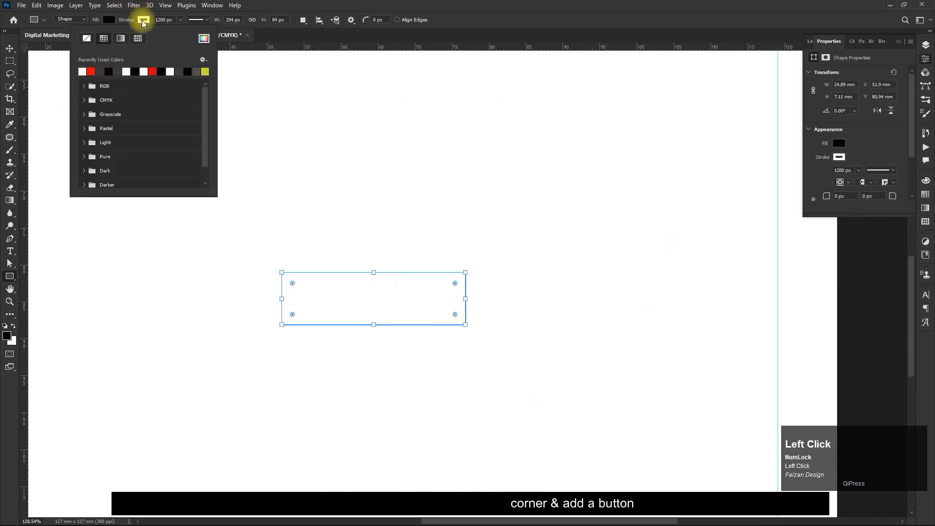
{"action": "left_click", "coordinate": [48, 72]}
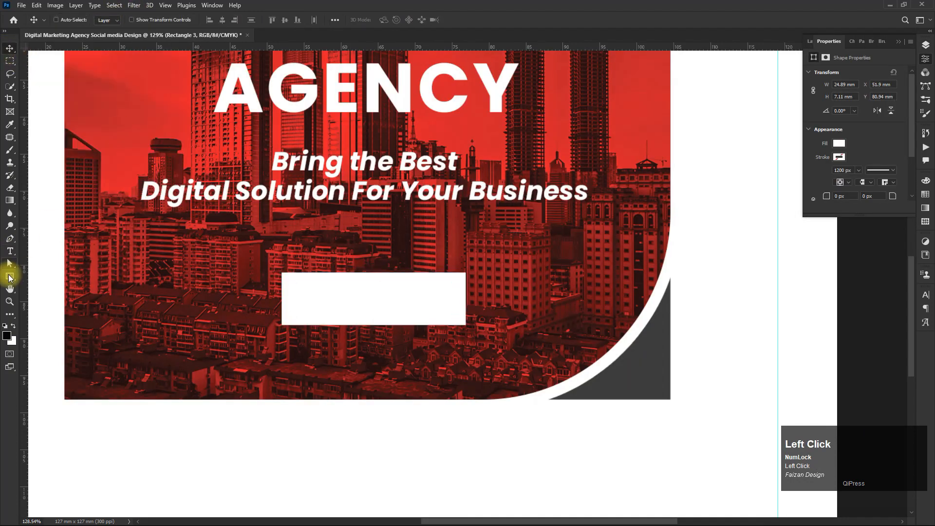
- Round the rectangle's corners to about 2 mm and move it slightly up, centred horizontally
{"action": "left_click_drag", "start_coordinate": [300, 289], "coordinate": [299, 286]}
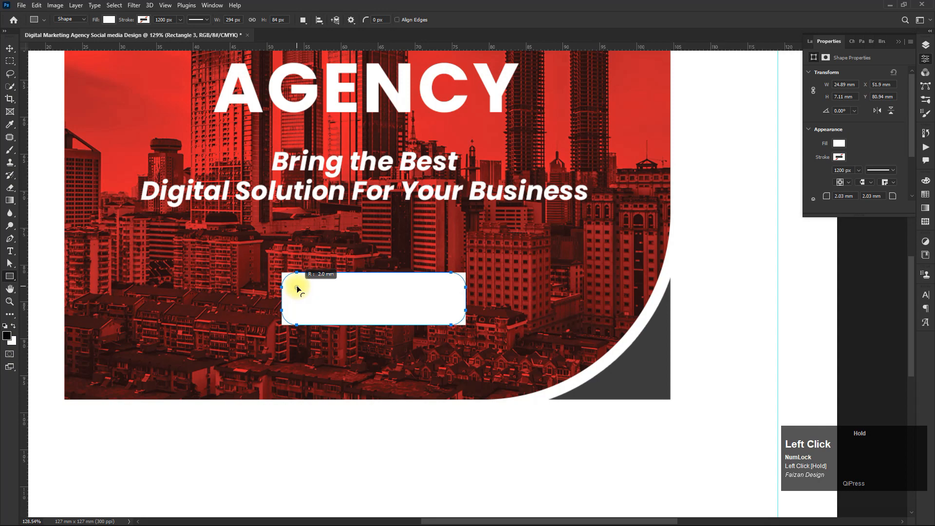
{"action": "left_click", "coordinate": [9, 48]}
{"action": "mouse_move", "coordinate": [407, 308]}
{"action": "left_mouse_down"}
{"action": "mouse_move", "coordinate": [397, 309]}
{"action": "mouse_move", "coordinate": [399, 296]}
{"action": "left_mouse_up"}
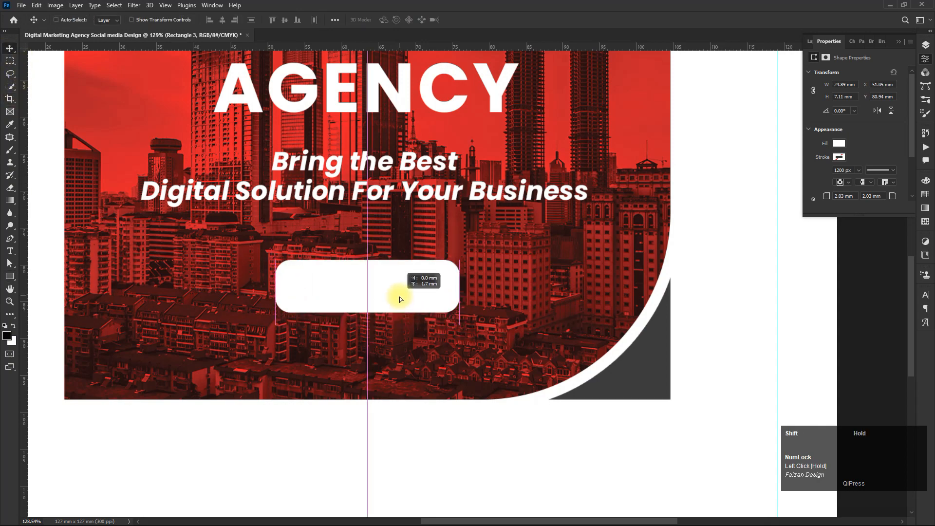
- Add a "Learn More" text layer and set its colour to black
{"action": "left_click", "coordinate": [810, 40]}
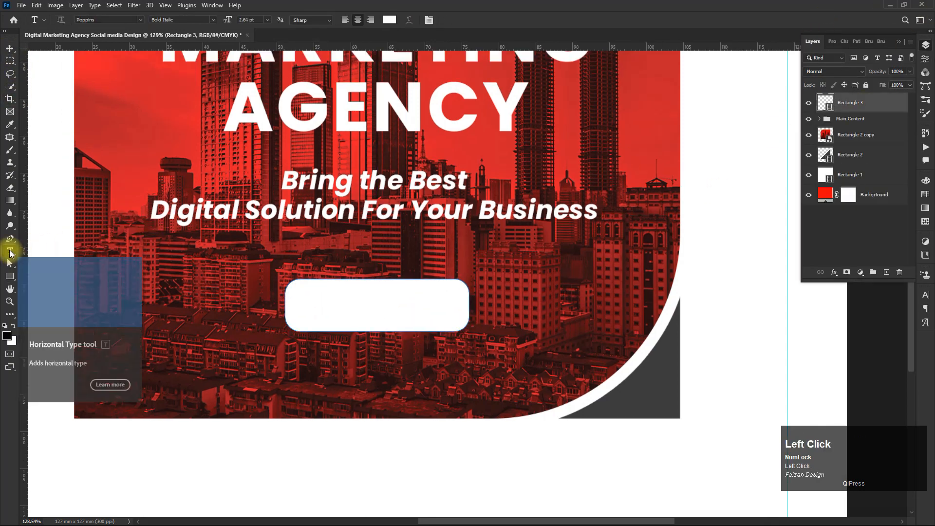
{"action": "left_click", "coordinate": [344, 263]}
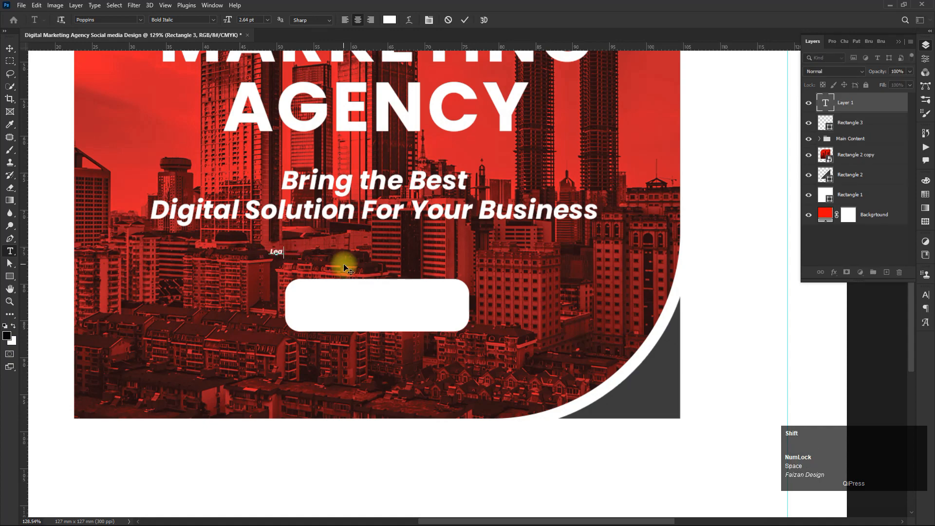
{"action": "left_click", "coordinate": [387, 23]}
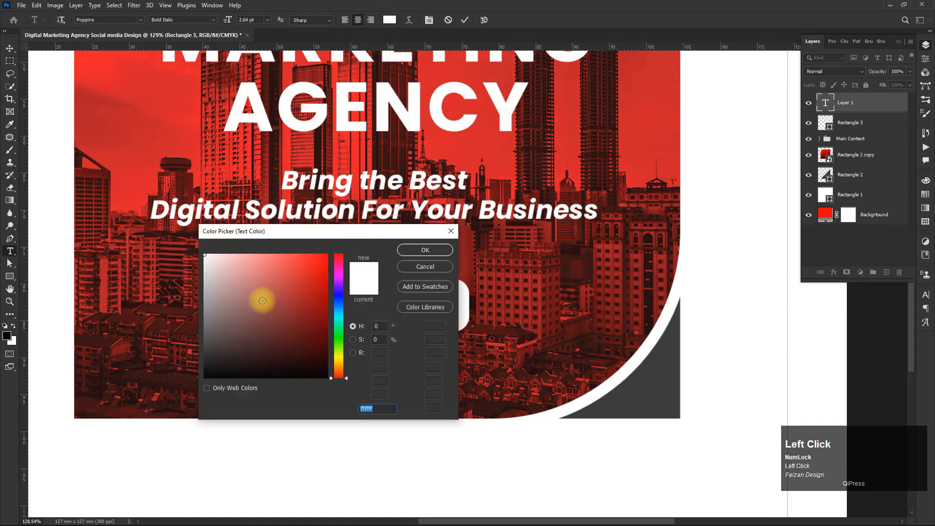
{"action": "left_click_drag", "start_coordinate": [263, 298], "coordinate": [350, 391]}
{"action": "left_click", "coordinate": [416, 253]}
{"action": "left_click", "coordinate": [10, 48]}
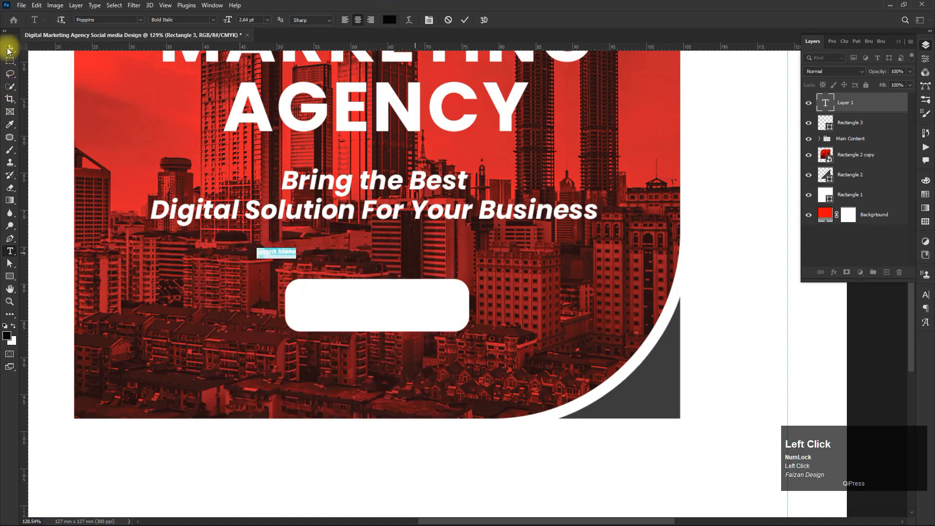
- Scale up the "Learn More" text to fill the white button
{"action": "key", "text": "ctrl+t"}
{"action": "left_click_drag", "start_coordinate": [297, 248], "coordinate": [382, 300]}
{"action": "scroll", "coordinate": [378, 309], "scroll_direction": "up", "scroll_amount": 5}
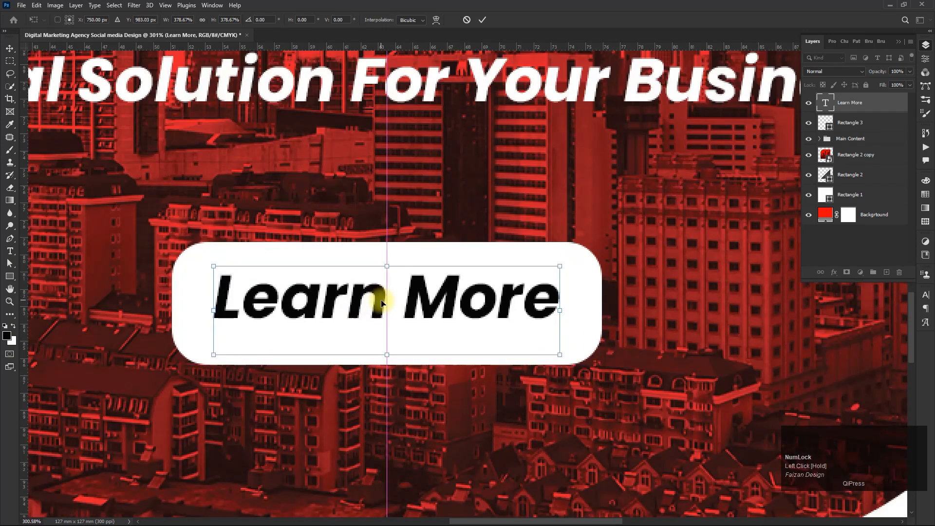
{"action": "key", "text": "Return"}
{"action": "key", "text": "ctrl+0"}
{"action": "scroll", "coordinate": [494, 363], "scroll_direction": "up", "scroll_amount": 5}
{"action": "key", "text": "ctrl+t"}
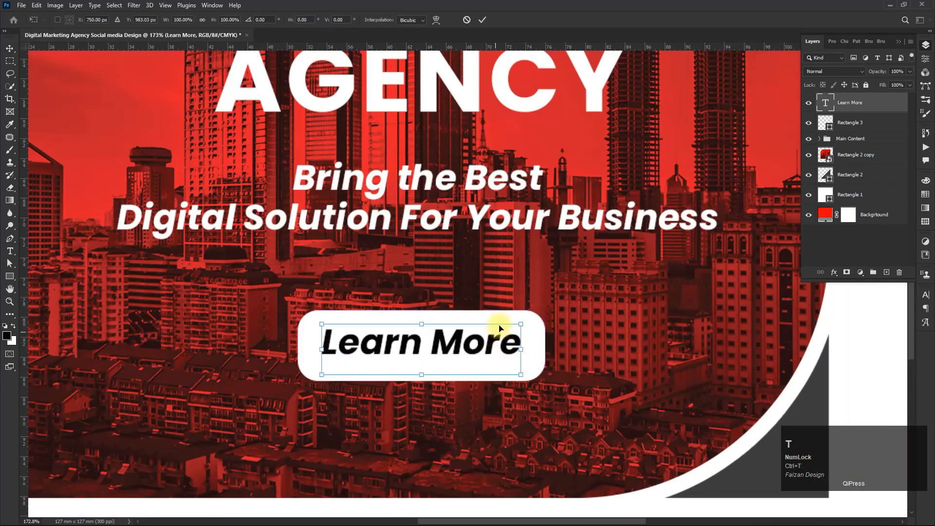
{"action": "key", "text": "Return"}
- Group the button text and rectangle and name the group "Button"
{"action": "left_click", "coordinate": [850, 122], "text": "shift"}
{"action": "left_click", "coordinate": [873, 273]}
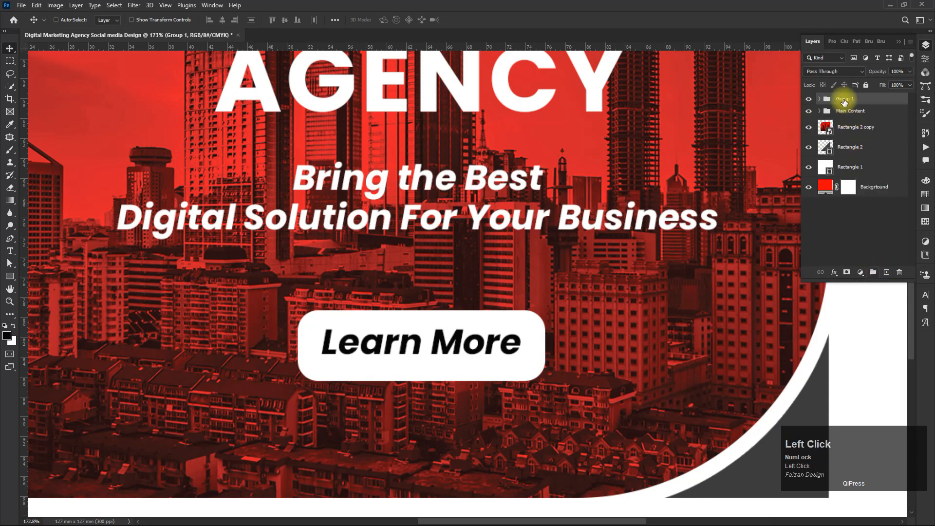
{"action": "double_click", "coordinate": [847, 98]}
{"action": "type", "text": "Button"}
- Scale the Button group down slightly from its corner
{"action": "key", "text": "ctrl+t"}
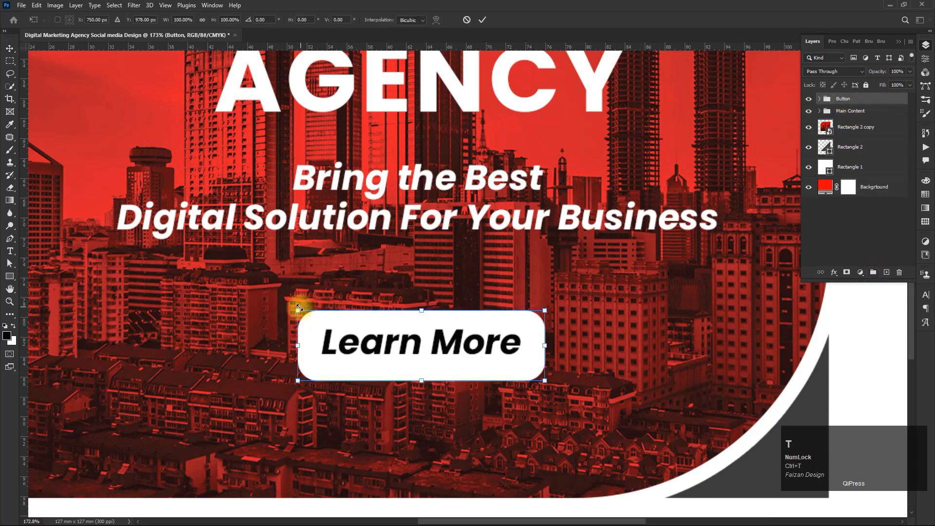
{"action": "left_click_drag", "start_coordinate": [299, 310], "coordinate": [313, 315]}
{"action": "left_click", "coordinate": [885, 511]}
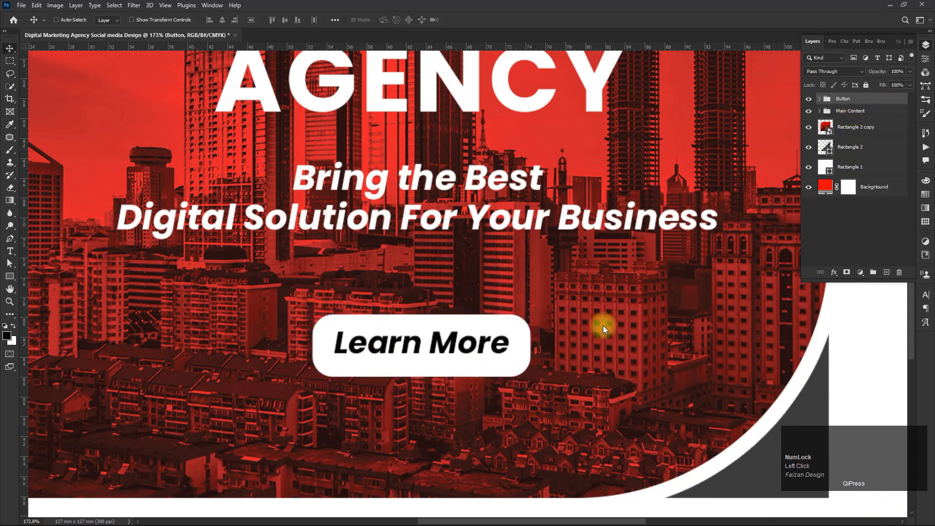
{"action": "key", "text": "ctrl+0"}
{"action": "left_click", "coordinate": [726, 325]}
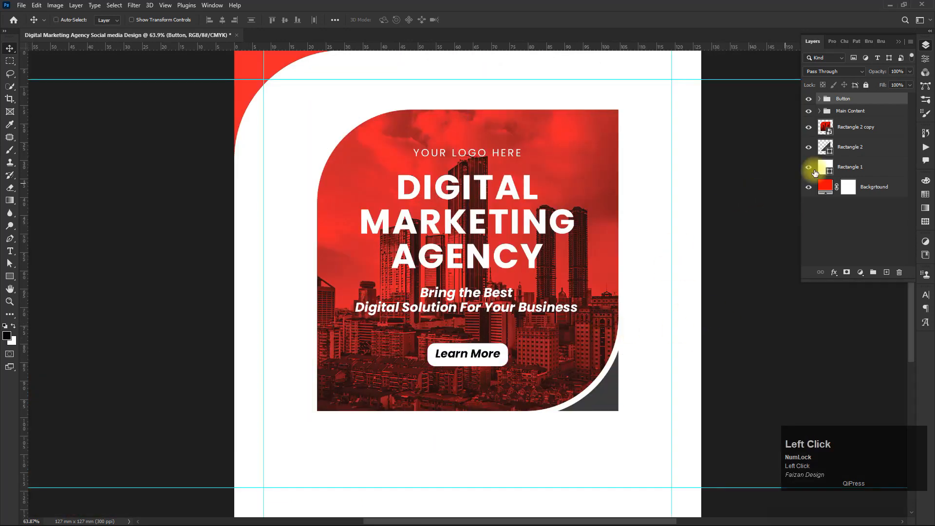
- Scale the Main Content group up to about 113%
{"action": "left_click", "coordinate": [859, 112]}
{"action": "key", "text": "ctrl+t"}
{"action": "mouse_move", "coordinate": [582, 324]}
{"action": "left_mouse_down"}
{"action": "mouse_move", "coordinate": [602, 319]}
{"action": "mouse_move", "coordinate": [565, 327]}
{"action": "left_mouse_up"}
{"action": "double_click", "coordinate": [565, 327]}
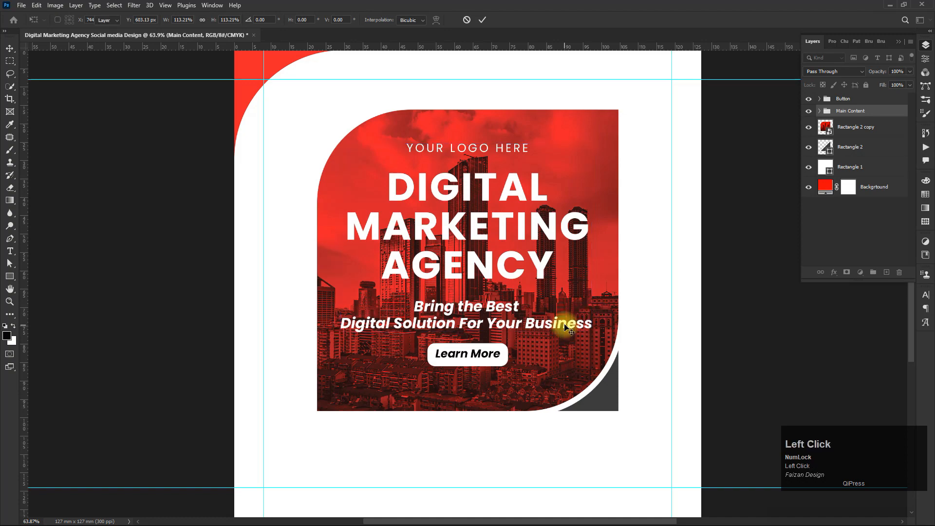
- Move the Button group lower beneath the tagline
{"action": "left_click", "coordinate": [832, 102]}
{"action": "key", "text": "ctrl+t"}
{"action": "scroll", "coordinate": [475, 350], "scroll_direction": "up", "scroll_amount": 4}
{"action": "left_click_drag", "start_coordinate": [481, 360], "coordinate": [483, 402]}
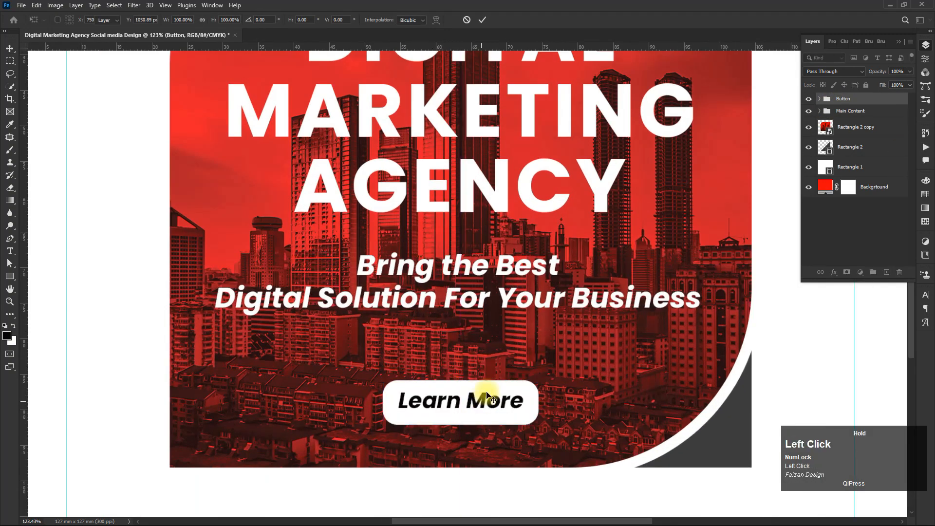
{"action": "scroll", "coordinate": [764, 212], "scroll_direction": "down", "scroll_amount": 4}
- Shift the Main Content group slightly lower on the canvas
{"action": "left_click", "coordinate": [852, 112]}
{"action": "key", "text": "ctrl+t"}
{"action": "left_click_drag", "start_coordinate": [484, 243], "coordinate": [485, 258]}
{"action": "left_click", "coordinate": [641, 200]}
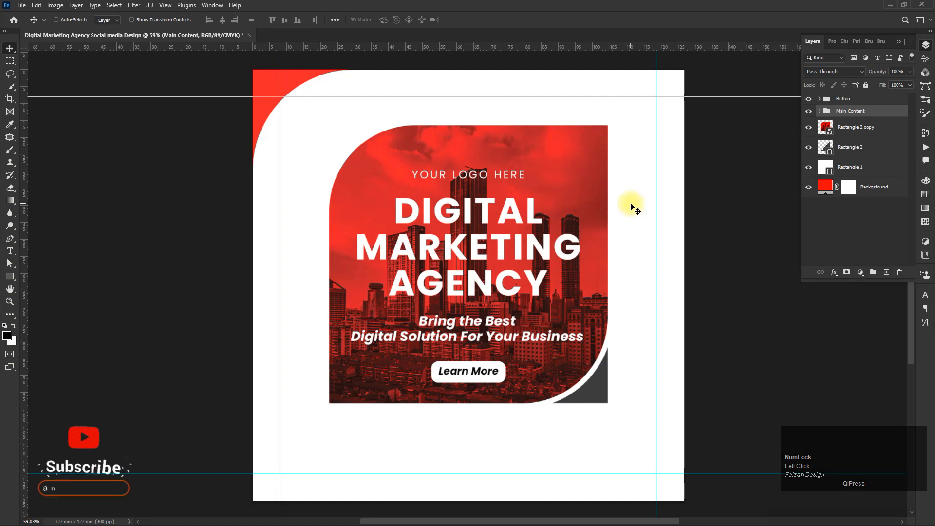
{"action": "scroll", "coordinate": [435, 200], "scroll_direction": "down", "scroll_amount": 3}
{"action": "scroll", "coordinate": [517, 270], "scroll_direction": "up", "scroll_amount": 1}
{"action": "left_click_drag", "start_coordinate": [553, 256], "coordinate": [538, 268]}
{"action": "left_click", "coordinate": [864, 128]}
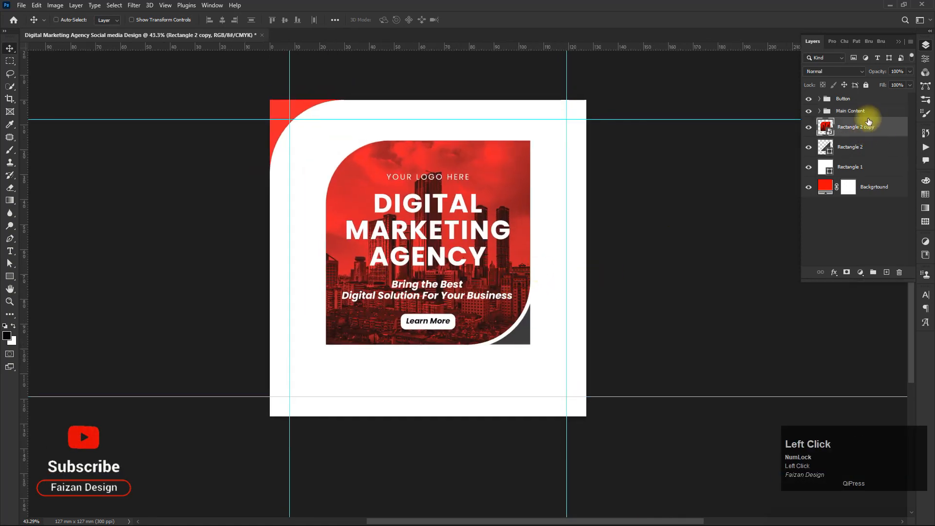
{"action": "left_click", "coordinate": [867, 115]}
{"action": "scroll", "coordinate": [471, 194], "scroll_direction": "up", "scroll_amount": 3}
{"action": "left_click_drag", "start_coordinate": [460, 213], "coordinate": [462, 133]}
{"action": "scroll", "coordinate": [438, 146], "scroll_direction": "down", "scroll_amount": 1}
- Draw a dark gray rectangle band about 119 × 15 mm across the lower part of the canvas
{"action": "key", "text": "u"}
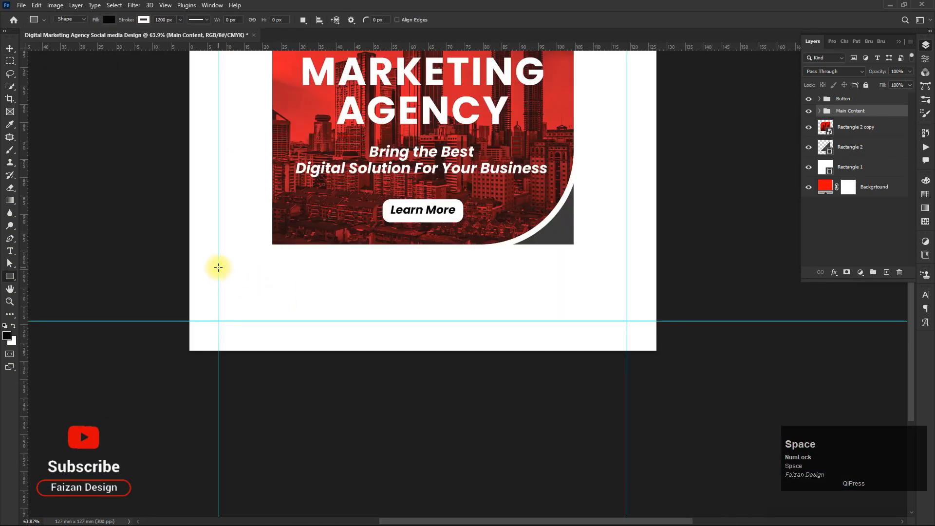
{"action": "mouse_move", "coordinate": [218, 264]}
{"action": "left_mouse_down"}
{"action": "mouse_move", "coordinate": [553, 317]}
{"action": "mouse_move", "coordinate": [659, 322]}
{"action": "left_mouse_up"}
{"action": "left_click", "coordinate": [144, 21]}
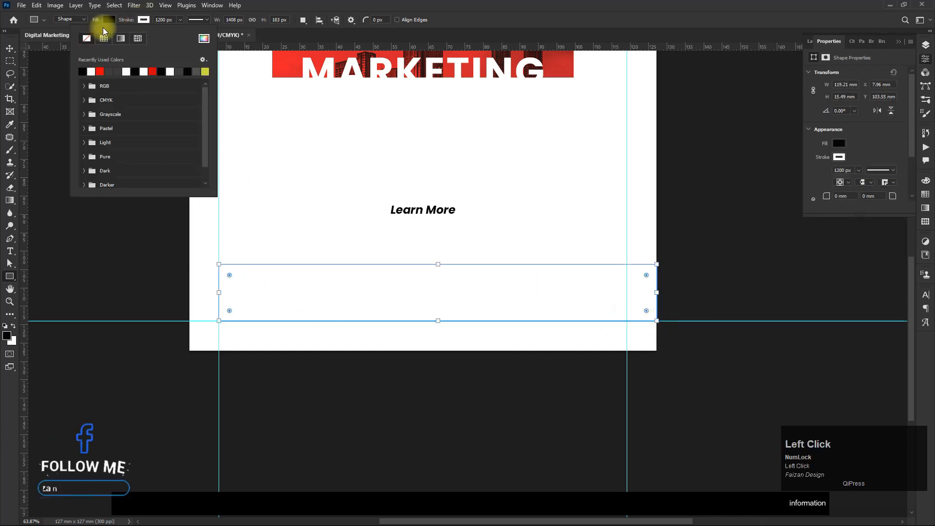
{"action": "left_click", "coordinate": [108, 19]}
{"action": "left_click", "coordinate": [71, 72]}
{"action": "left_click", "coordinate": [7, 49]}
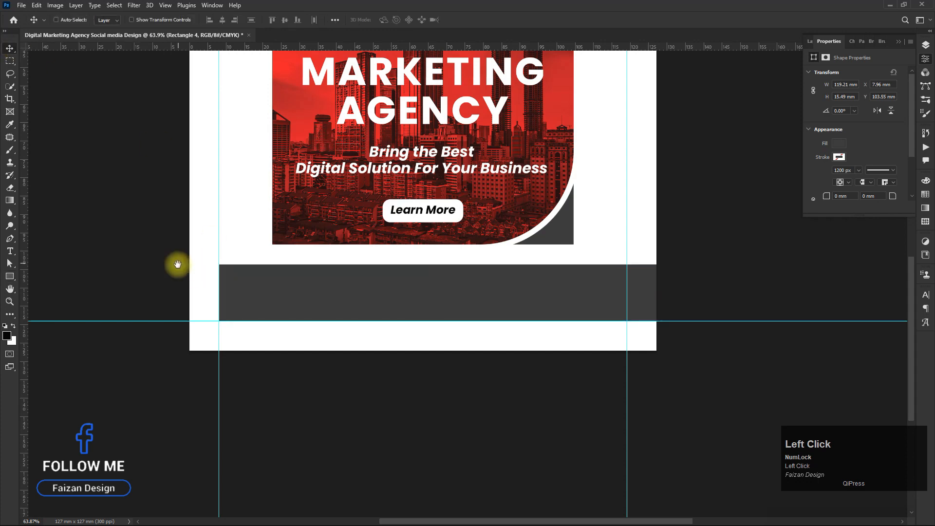
- Draw a red rectangle about 23 × 29 mm in the lower-left corner beside the gray band
{"action": "left_click", "coordinate": [8, 275]}
{"action": "left_click_drag", "start_coordinate": [262, 244], "coordinate": [178, 351]}
{"action": "left_click", "coordinate": [103, 22]}
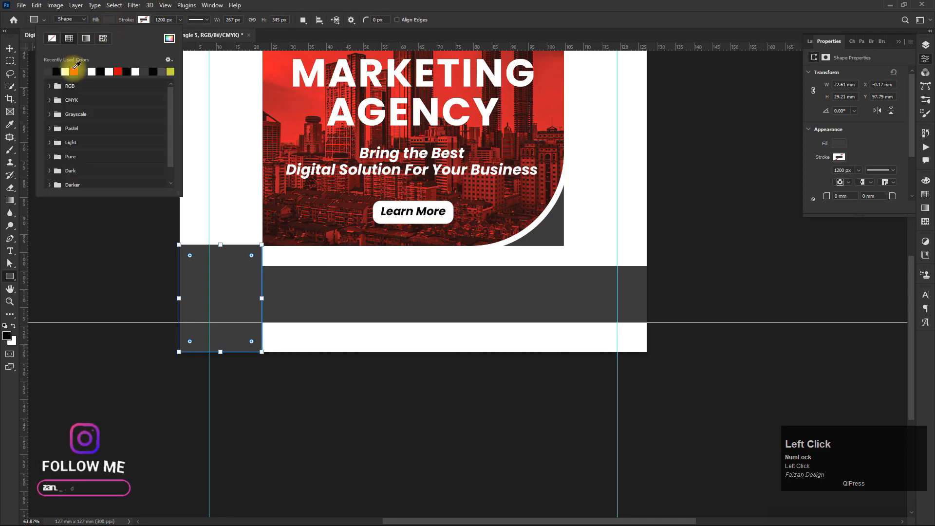
{"action": "left_click", "coordinate": [69, 69]}
{"action": "left_click", "coordinate": [10, 48]}
{"action": "scroll", "coordinate": [251, 247], "scroll_direction": "up", "scroll_amount": 2}
{"action": "left_click_drag", "start_coordinate": [276, 218], "coordinate": [279, 225]}
{"action": "scroll", "coordinate": [276, 226], "scroll_direction": "down", "scroll_amount": 1}
{"action": "scroll", "coordinate": [279, 225], "scroll_direction": "down", "scroll_amount": 4}
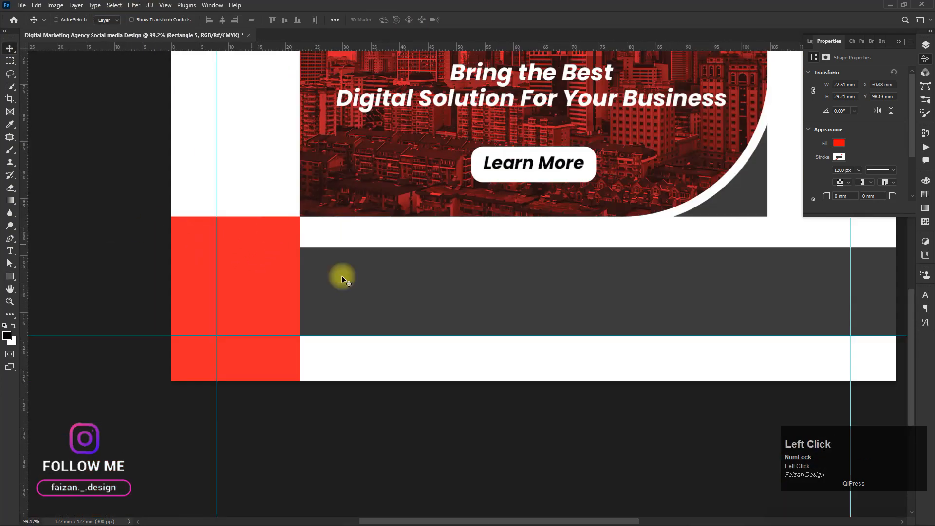
{"action": "scroll", "coordinate": [388, 283], "scroll_direction": "down", "scroll_amount": 2}
{"action": "left_click_drag", "start_coordinate": [415, 167], "coordinate": [342, 313]}
- Move the two new rectangle layers to the top of the layer stack
{"action": "left_click", "coordinate": [810, 43]}
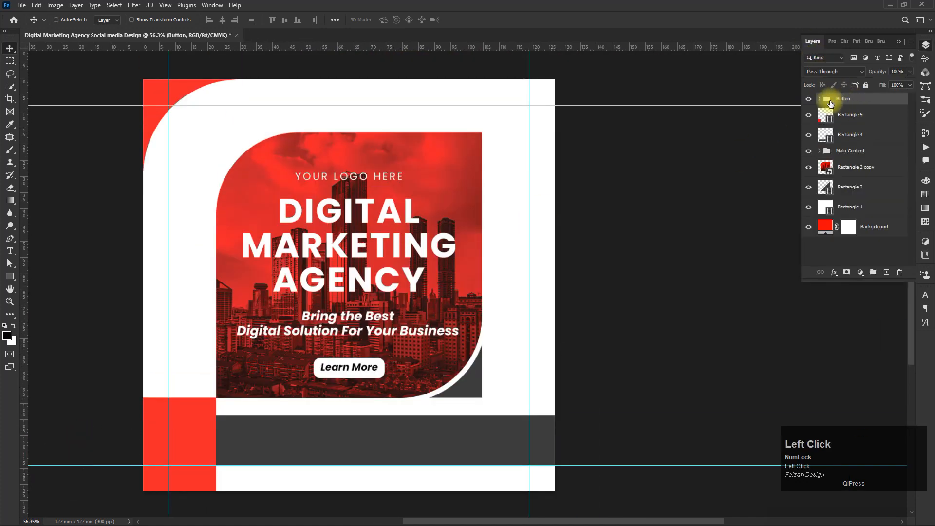
{"action": "left_click_drag", "start_coordinate": [849, 129], "coordinate": [850, 100]}
- Select the layers from Button down to Rectangle 2 and nudge them upward slightly
{"action": "left_click", "coordinate": [853, 140]}
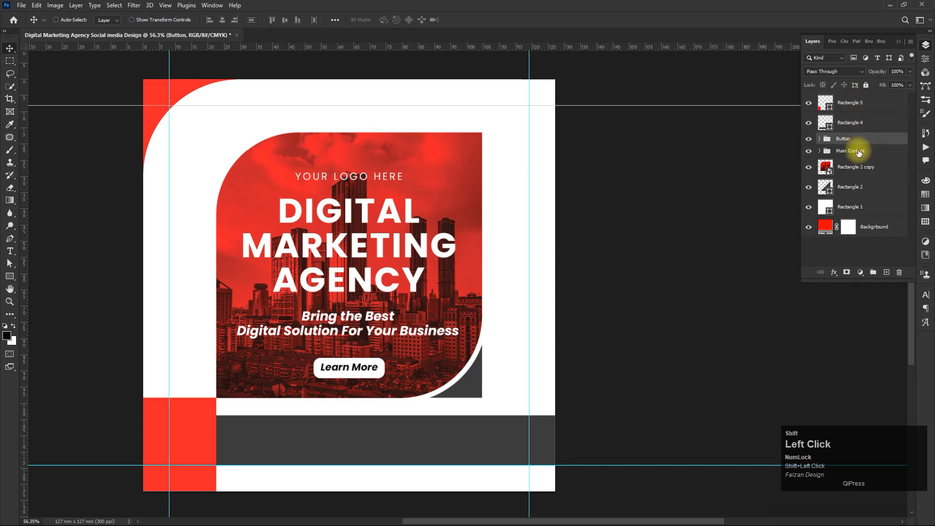
{"action": "left_click", "coordinate": [853, 188], "text": "shift"}
{"action": "key", "text": "ctrl+t"}
{"action": "left_click_drag", "start_coordinate": [355, 273], "coordinate": [352, 266]}
{"action": "key", "text": "Return"}
- Nudge the red corner rectangle upward slightly to align with the band
{"action": "left_click", "coordinate": [214, 426], "text": "ctrl"}
{"action": "left_click_drag", "start_coordinate": [193, 430], "coordinate": [193, 425]}
{"action": "key", "text": "ctrl+t"}
{"action": "left_click_drag", "start_coordinate": [180, 393], "coordinate": [179, 388]}
{"action": "key", "text": "Return"}
{"action": "left_click_drag", "start_coordinate": [231, 459], "coordinate": [279, 380]}
- Add a "Contact Info" text layer on the lower band and set its colour to white
{"action": "scroll", "coordinate": [229, 417], "scroll_direction": "up", "scroll_amount": 2}
{"action": "left_click", "coordinate": [11, 250]}
{"action": "left_click", "coordinate": [277, 259]}
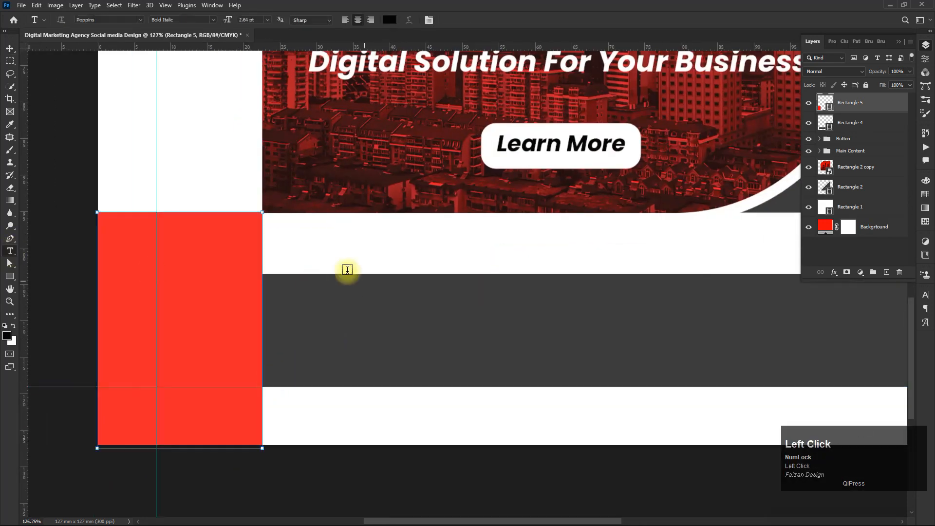
{"action": "type", "text": "Coint"}
{"action": "key", "text": "BackSpace"}
{"action": "key", "text": "BackSpace"}
{"action": "key", "text": "BackSpace"}
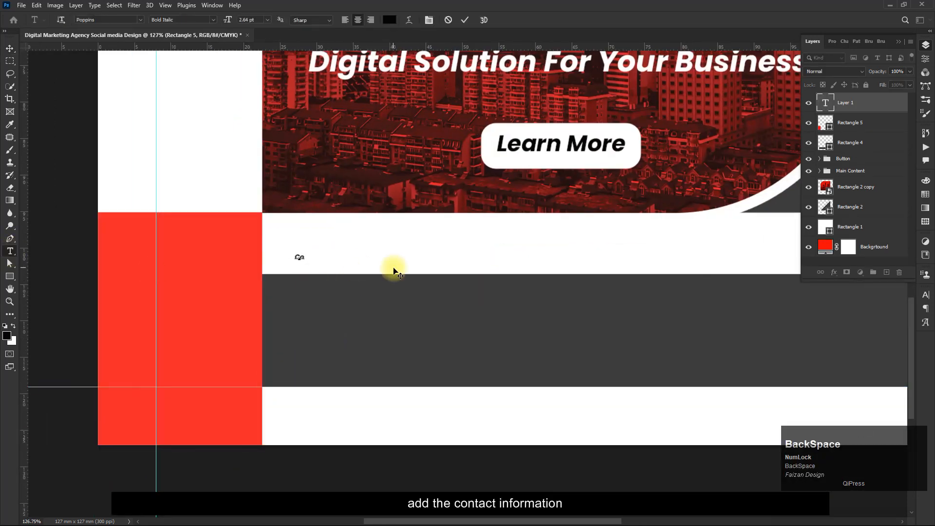
{"action": "type", "text": "ntact Info"}
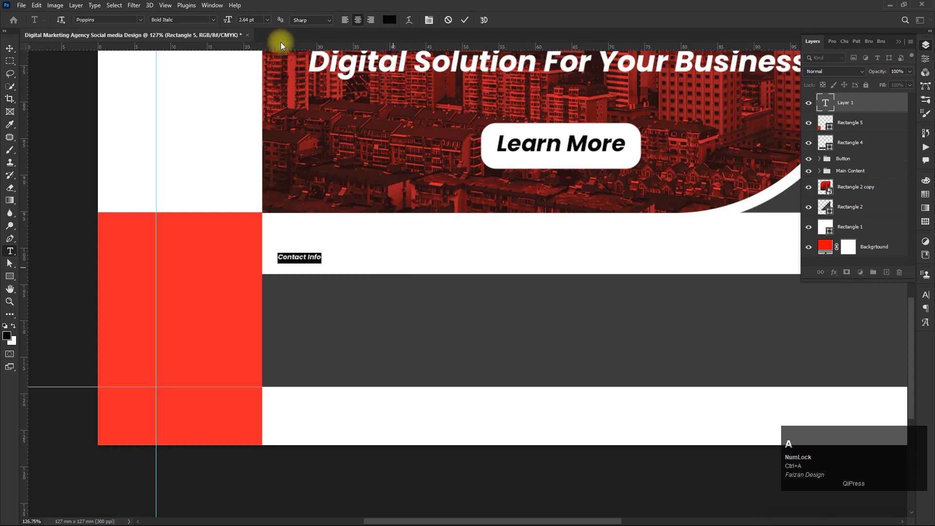
{"action": "left_click", "coordinate": [390, 19]}
{"action": "left_click", "coordinate": [202, 253]}
{"action": "left_click", "coordinate": [406, 252]}
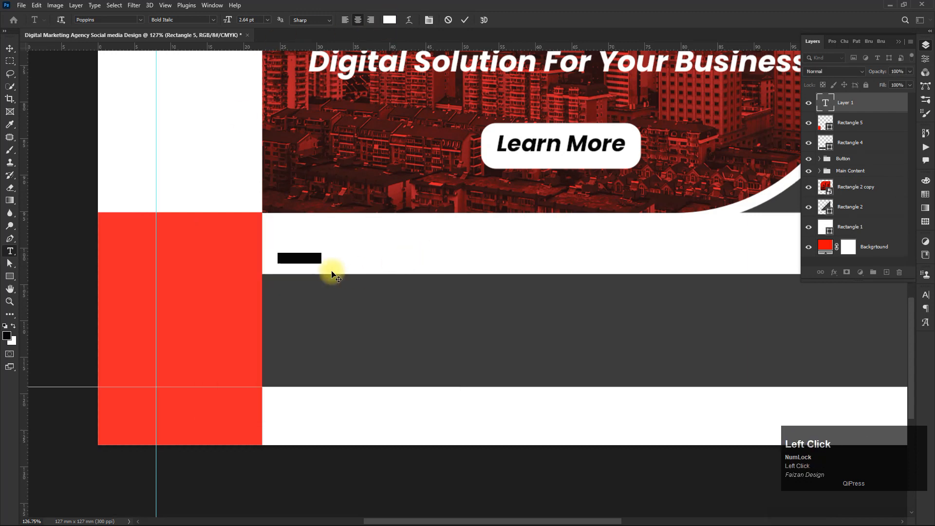
- Rotate the Contact Info text -90° and move it onto the red rectangle
{"action": "left_click", "coordinate": [9, 50]}
{"action": "key", "text": "ctrl+t"}
{"action": "left_click_drag", "start_coordinate": [326, 245], "coordinate": [281, 220]}
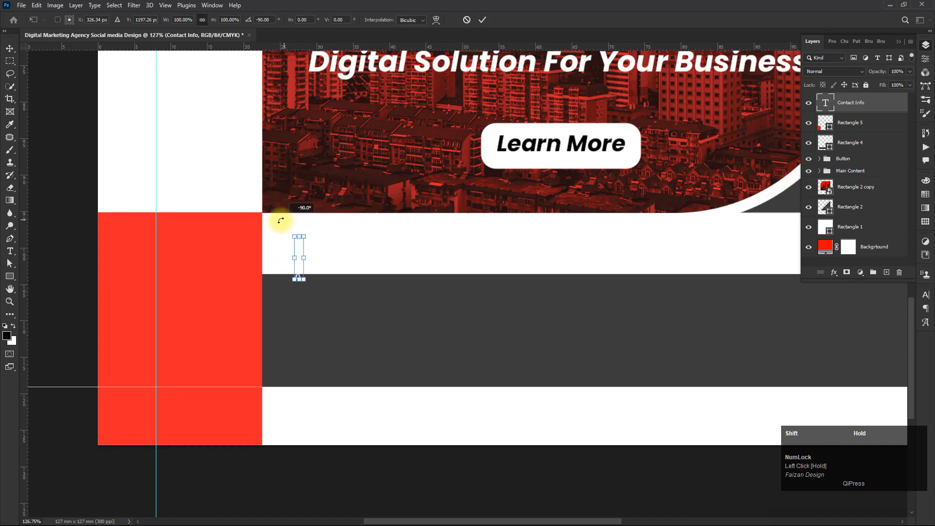
{"action": "left_click_drag", "start_coordinate": [299, 267], "coordinate": [212, 230]}
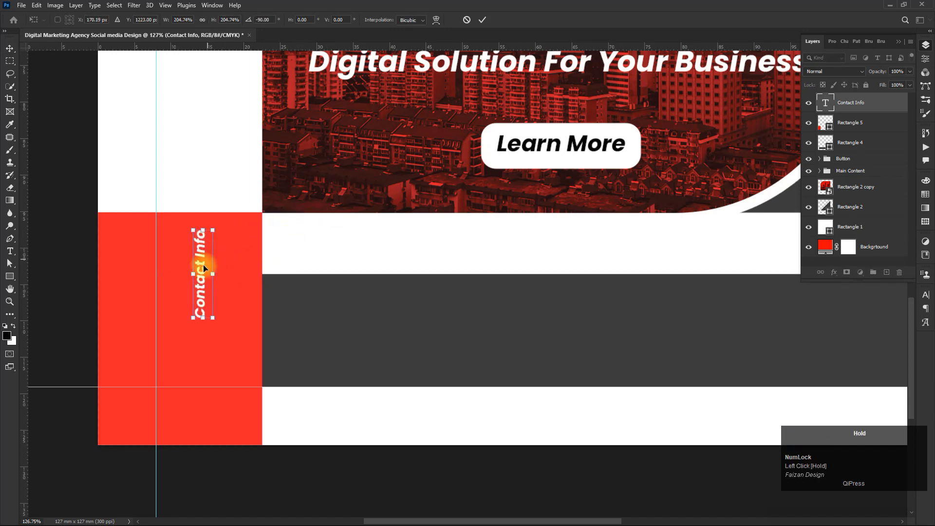
{"action": "left_click_drag", "start_coordinate": [204, 263], "coordinate": [180, 287]}
- Split the Contact Info text into two lines
{"action": "double_click", "coordinate": [178, 284]}
{"action": "double_click", "coordinate": [176, 282]}
{"action": "left_click", "coordinate": [178, 281]}
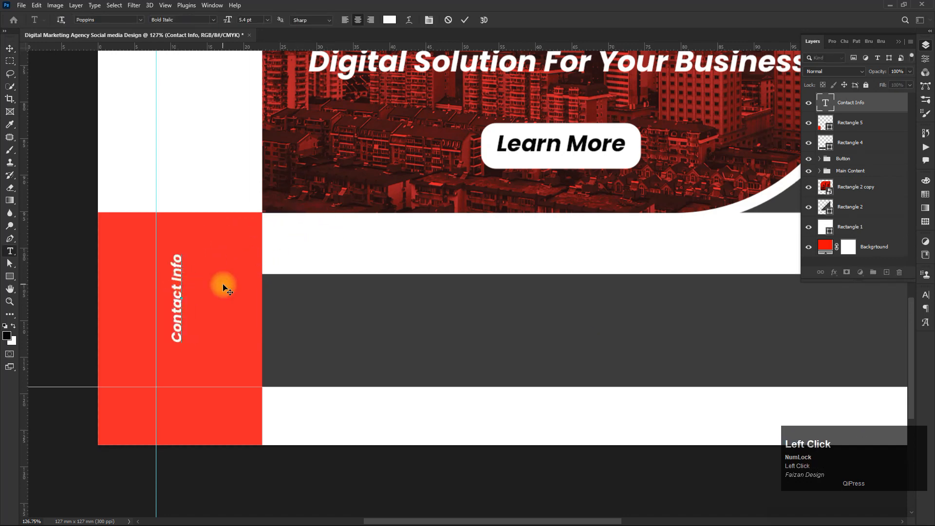
{"action": "key", "text": "Return"}
- Scale the Contact Info text to about 137% and position it within the red rectangle
{"action": "left_click", "coordinate": [7, 47]}
{"action": "left_click_drag", "start_coordinate": [196, 311], "coordinate": [179, 331]}
{"action": "key", "text": "ctrl+t"}
{"action": "left_click_drag", "start_coordinate": [190, 298], "coordinate": [197, 288]}
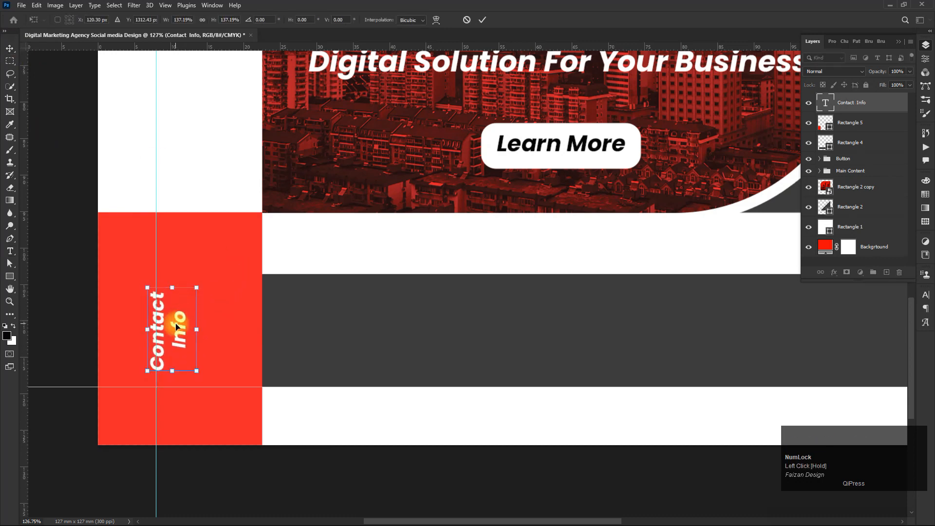
{"action": "mouse_move", "coordinate": [176, 324]}
{"action": "left_mouse_down"}
{"action": "mouse_move", "coordinate": [191, 324]}
{"action": "mouse_move", "coordinate": [186, 316]}
{"action": "left_mouse_up"}
{"action": "key", "text": "Return"}
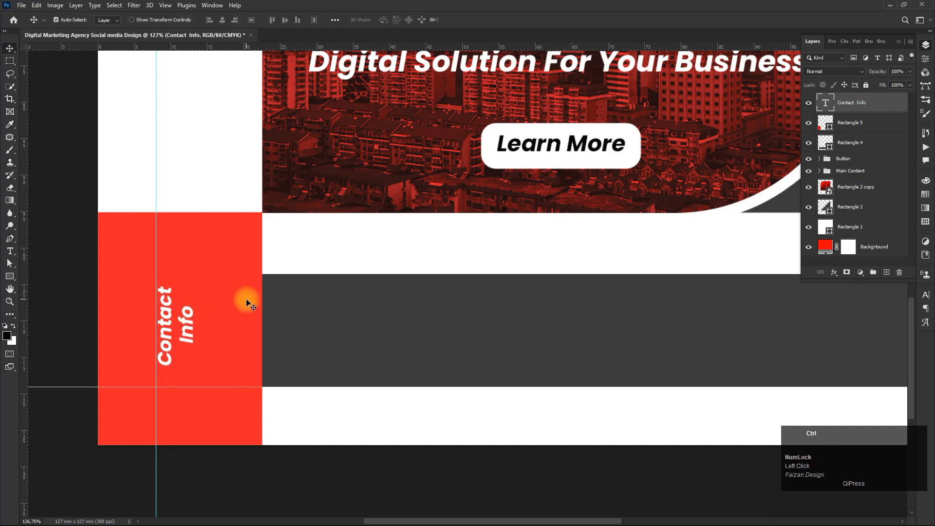
- Duplicate the Contact Info text onto the gray band and rotate the copy upright
{"action": "key", "text": "ctrl+0"}
{"action": "scroll", "coordinate": [396, 468], "scroll_direction": "up", "scroll_amount": 5}
{"action": "left_click_drag", "start_coordinate": [325, 425], "coordinate": [207, 364]}
{"action": "left_click_drag", "start_coordinate": [91, 385], "coordinate": [224, 386]}
{"action": "key", "text": "ctrl+t"}
{"action": "left_click_drag", "start_coordinate": [242, 350], "coordinate": [260, 422]}
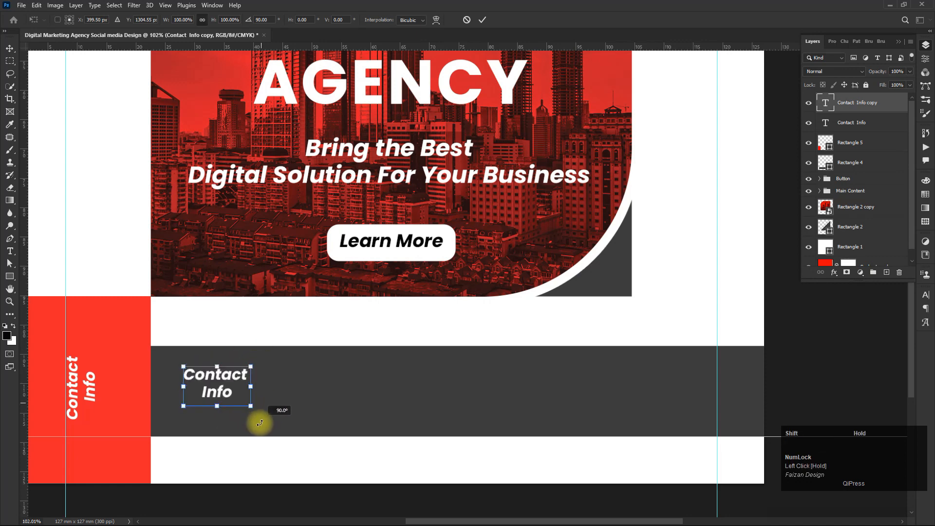
- Set the copied text's font size to 5 pt
{"action": "double_click", "coordinate": [229, 371]}
{"action": "double_click", "coordinate": [236, 375]}
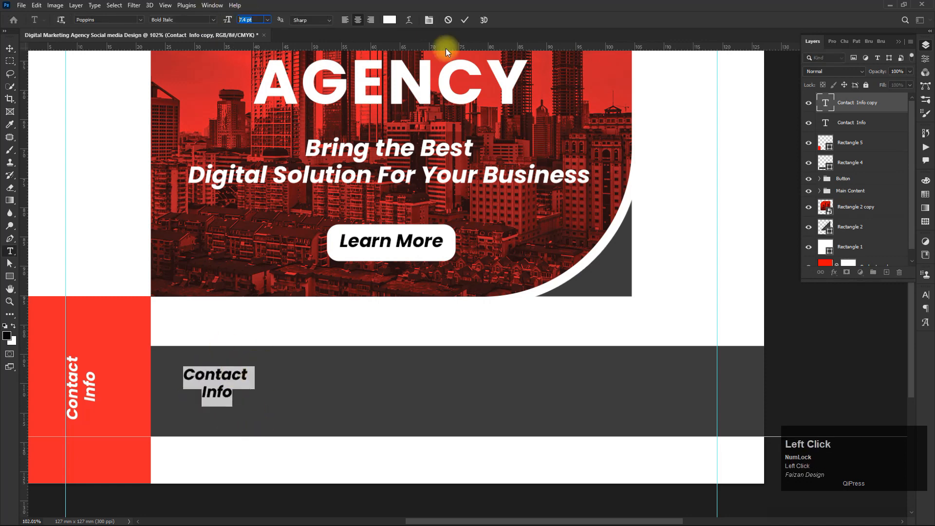
{"action": "type", "text": "5"}
{"action": "key", "text": "Return"}
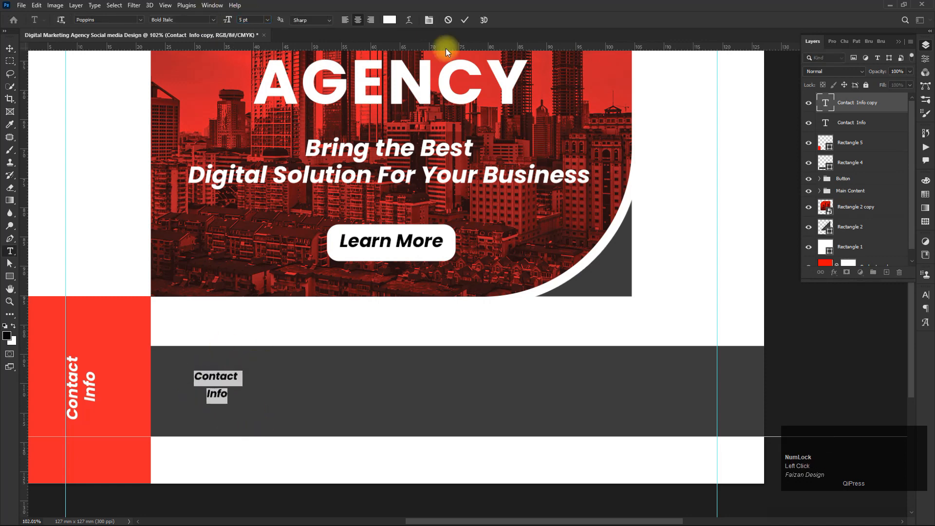
- Switch the font style to Regular and replace the text with a Fax line and placeholder number
{"action": "left_click", "coordinate": [188, 21]}
{"action": "left_click", "coordinate": [178, 77]}
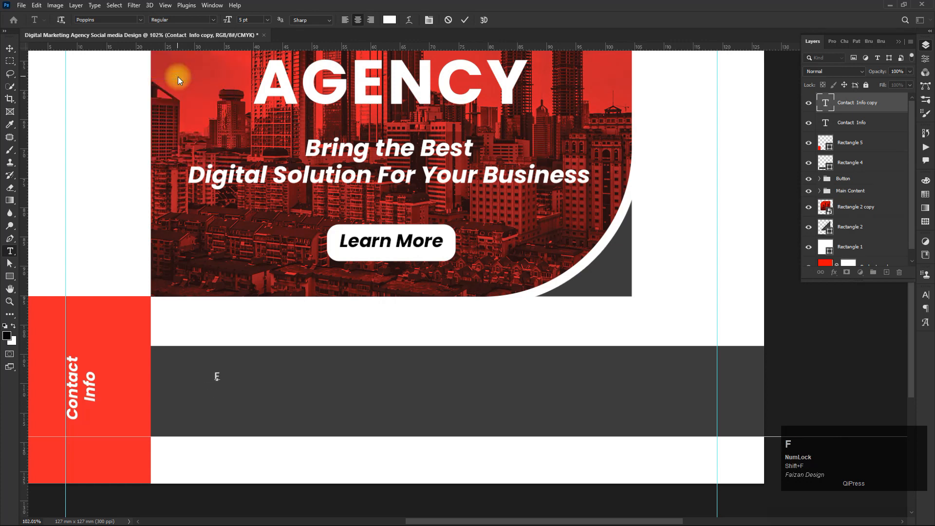
{"action": "type", "text": ": 0"}
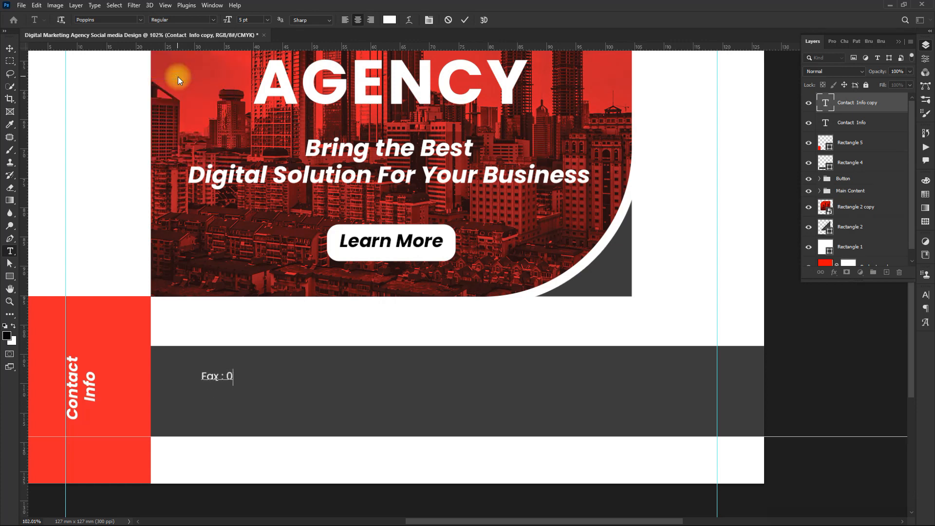
{"action": "type", "text": "00000000"}
- Make the "Fax :" label Bold
{"action": "key", "text": "ctrl"}
{"action": "key", "text": "shift+Home"}
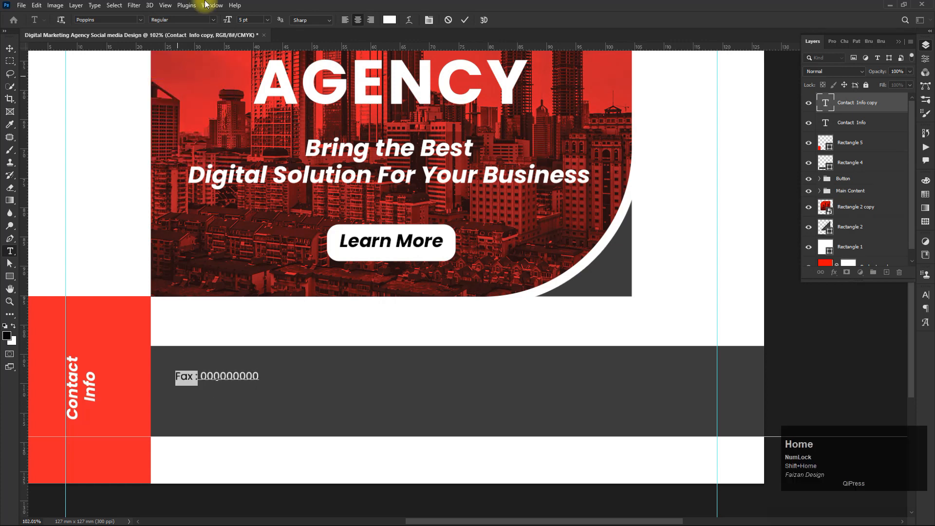
{"action": "left_click", "coordinate": [202, 20]}
{"action": "left_click", "coordinate": [168, 123]}
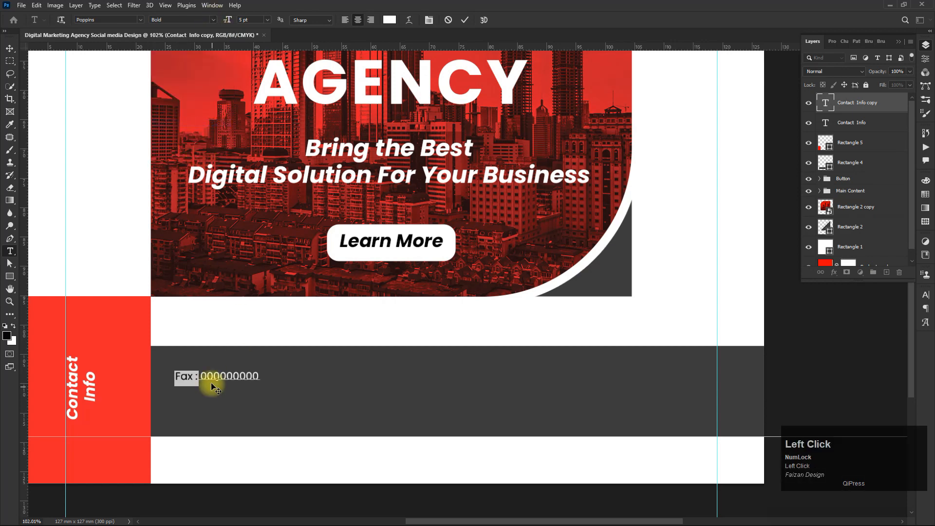
- Duplicate the Fax line onto a second line and left-align the paragraph
{"action": "key", "text": "ctrl+a"}
{"action": "key", "text": "ctrl+c"}
{"action": "key", "text": "KP_Enter"}
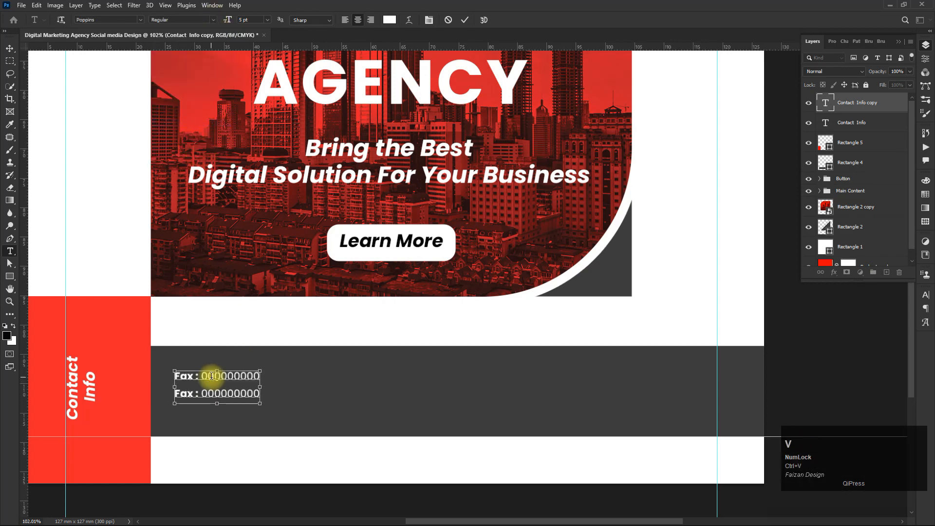
{"action": "key", "text": "ctrl+a"}
{"action": "left_click", "coordinate": [345, 19]}
- Replace the second line with a "Mobile :" label and the contact's mobile number
{"action": "left_click", "coordinate": [230, 394]}
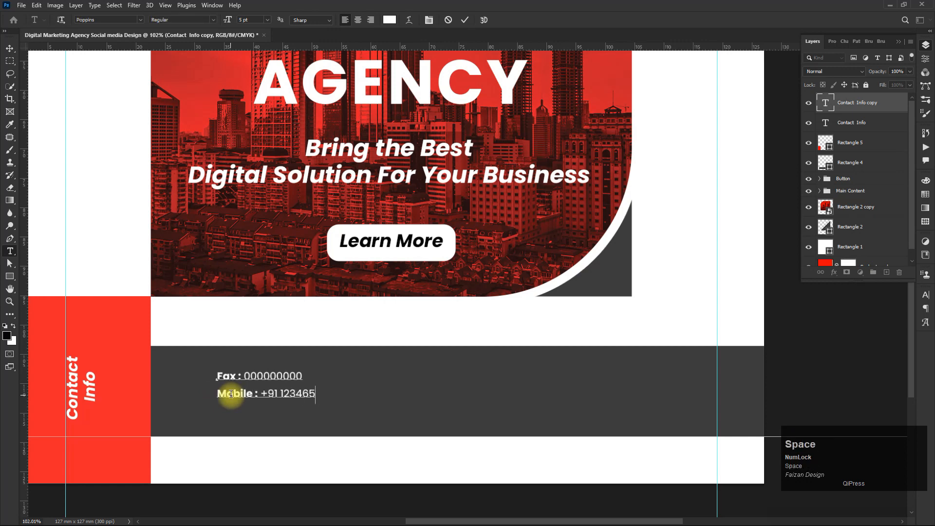
{"action": "type", "text": "789"}
{"action": "key", "text": "Left"}
{"action": "key", "text": "Left"}
{"action": "key", "text": "Left"}
- Move the fax and mobile text block into the gray band
{"action": "left_click", "coordinate": [9, 48]}
{"action": "left_click_drag", "start_coordinate": [223, 393], "coordinate": [315, 385]}
{"action": "scroll", "coordinate": [313, 375], "scroll_direction": "up", "scroll_amount": 5}
{"action": "left_click_drag", "start_coordinate": [320, 388], "coordinate": [302, 389]}
{"action": "key", "text": "space"}
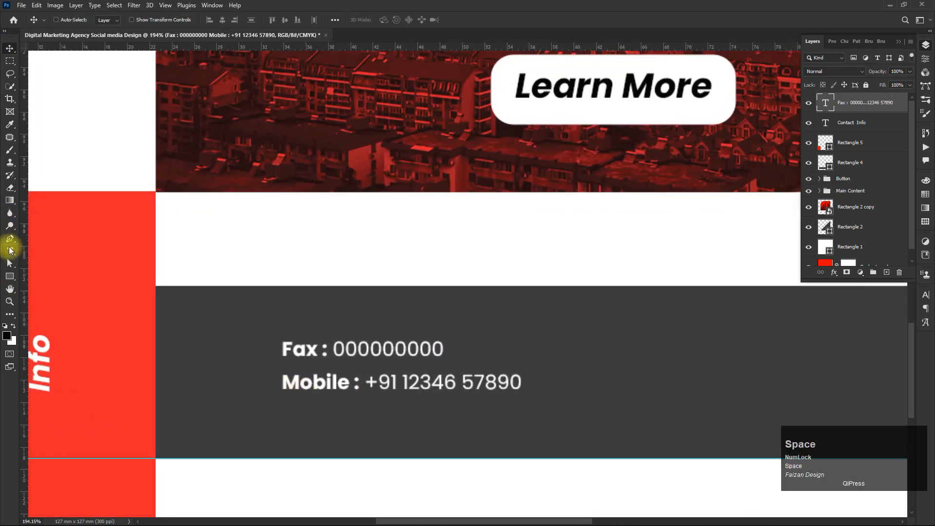
- Draw a vertical red line with a 5 px stroke and no fill, placed left of the contact lines
{"action": "left_click", "coordinate": [10, 277]}
{"action": "left_click", "coordinate": [48, 313]}
{"action": "mouse_move", "coordinate": [265, 332]}
{"action": "left_mouse_down"}
{"action": "mouse_move", "coordinate": [271, 398]}
{"action": "mouse_move", "coordinate": [233, 409]}
{"action": "left_mouse_up"}
{"action": "left_click", "coordinate": [144, 20]}
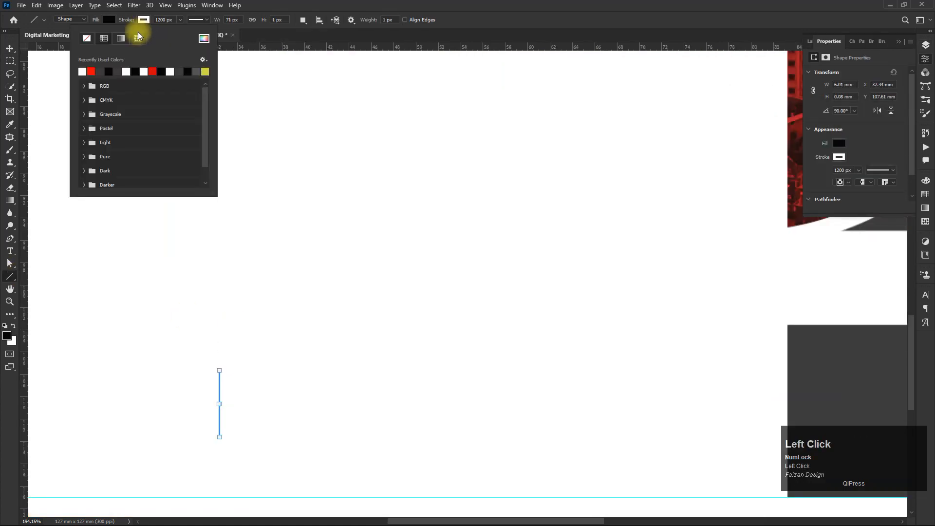
{"action": "left_click", "coordinate": [93, 71]}
{"action": "left_click_drag", "start_coordinate": [177, 20], "coordinate": [101, 20]}
{"action": "type", "text": "5"}
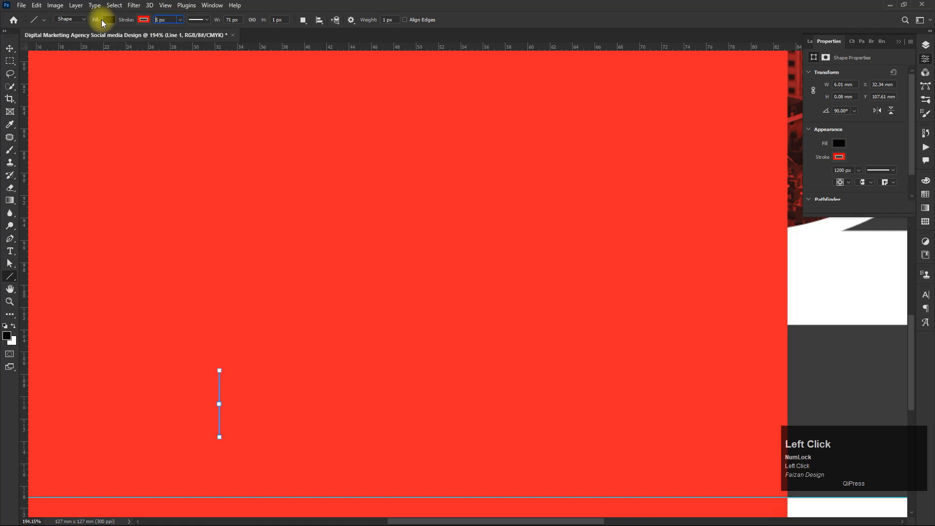
{"action": "key", "text": "Return"}
{"action": "left_click", "coordinate": [106, 20]}
{"action": "left_click", "coordinate": [52, 39]}
{"action": "left_click", "coordinate": [9, 48]}
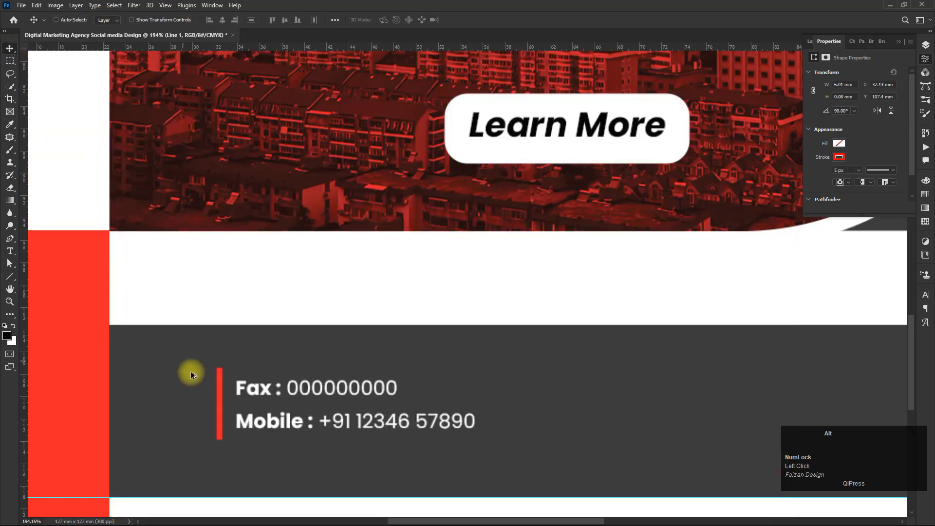
{"action": "scroll", "coordinate": [200, 387], "scroll_direction": "up", "scroll_amount": 4}
{"action": "mouse_move", "coordinate": [203, 394]}
{"action": "left_mouse_down"}
{"action": "mouse_move", "coordinate": [163, 355]}
{"action": "mouse_move", "coordinate": [239, 384]}
{"action": "left_mouse_up"}
- Draw a red triangle without stroke and rotate it to point right from the line
{"action": "left_click", "coordinate": [12, 277]}
{"action": "left_click", "coordinate": [42, 295]}
{"action": "left_click", "coordinate": [106, 19]}
{"action": "left_click", "coordinate": [46, 73]}
{"action": "left_click", "coordinate": [144, 19]}
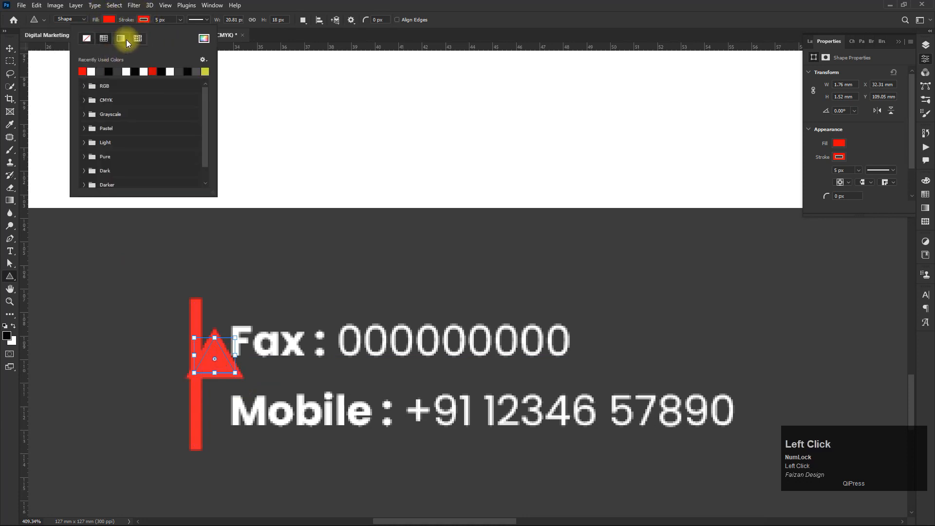
{"action": "left_click", "coordinate": [87, 39]}
{"action": "left_click", "coordinate": [10, 49]}
{"action": "key", "text": "ctrl+t"}
{"action": "left_click_drag", "start_coordinate": [234, 328], "coordinate": [268, 347]}
{"action": "left_click", "coordinate": [240, 358]}
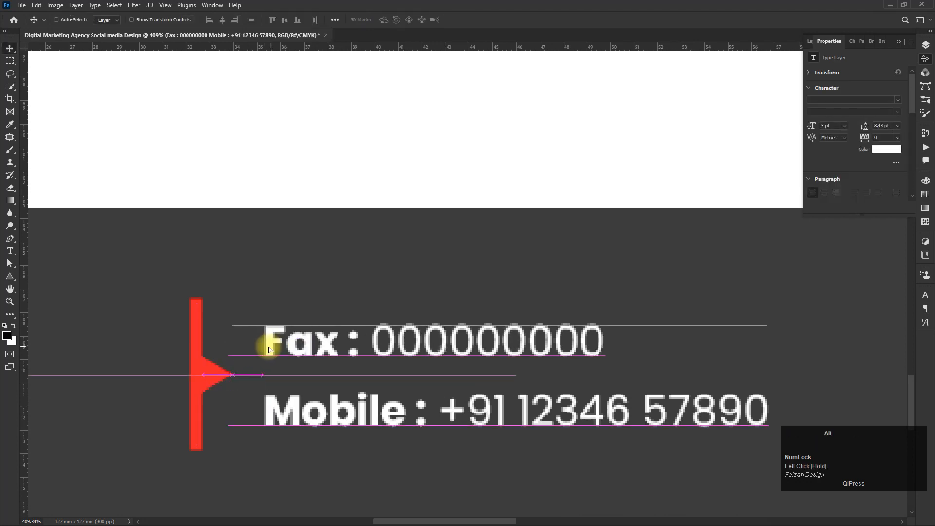
- Duplicate the red line, triangle and contact text block and move the copy to the right within the gray band
{"action": "scroll", "coordinate": [274, 347], "scroll_direction": "down", "scroll_amount": 6}
{"action": "left_click_drag", "start_coordinate": [396, 330], "coordinate": [288, 334]}
{"action": "left_click", "coordinate": [809, 41]}
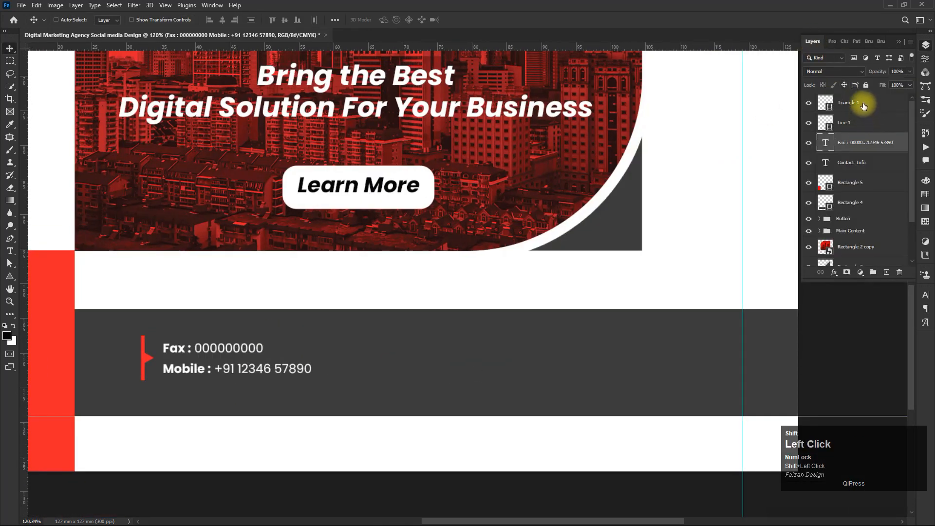
{"action": "left_click", "coordinate": [848, 102], "text": "shift"}
{"action": "scroll", "coordinate": [269, 344], "scroll_direction": "down", "scroll_amount": 4}
{"action": "left_click_drag", "start_coordinate": [263, 343], "coordinate": [388, 355]}
{"action": "scroll", "coordinate": [388, 355], "scroll_direction": "up", "scroll_amount": 4}
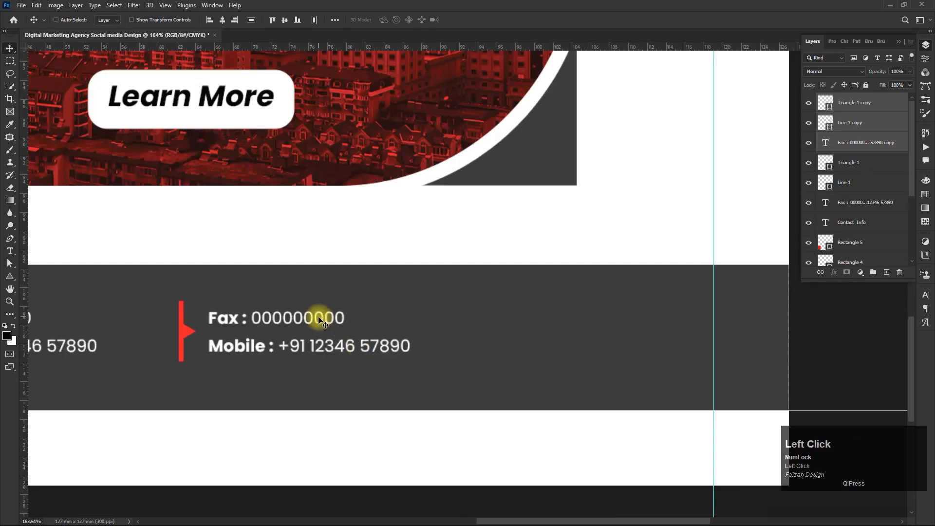
{"action": "double_click", "coordinate": [229, 317]}
{"action": "left_click", "coordinate": [239, 318]}
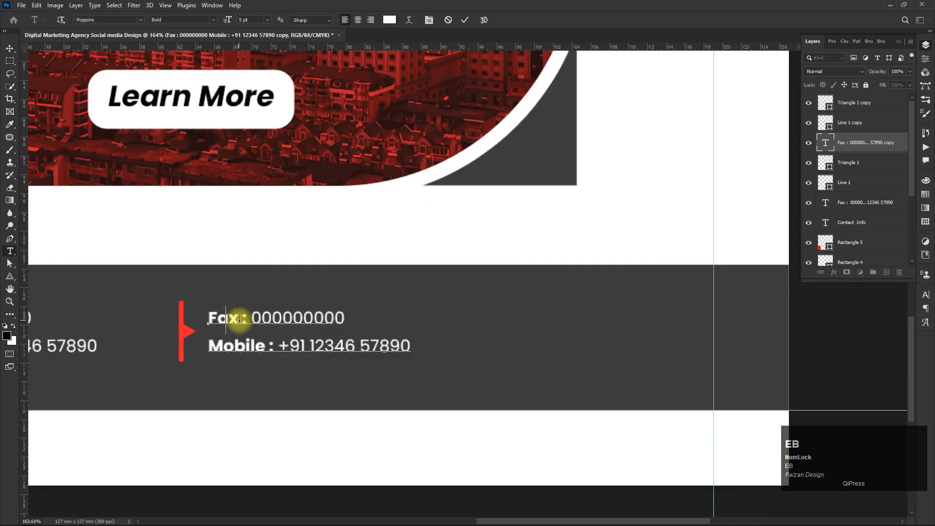
{"action": "type", "text": "Web"}
{"action": "key", "text": "Right"}
{"action": "key", "text": "Right"}
{"action": "key", "text": "Right"}
{"action": "key", "text": "shift+End"}
{"action": "type", "text": "www"}
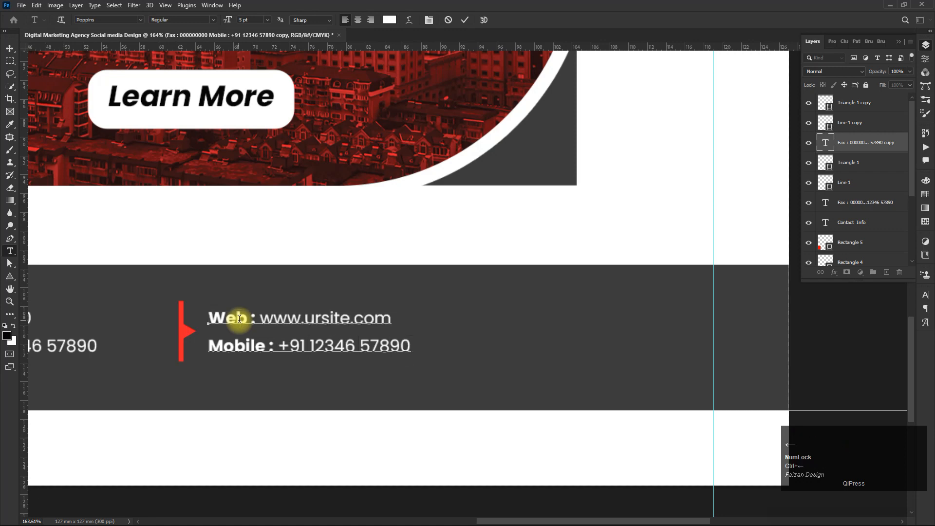
{"action": "key", "text": "shift+Home"}
{"action": "type", "text": "E-mail"}
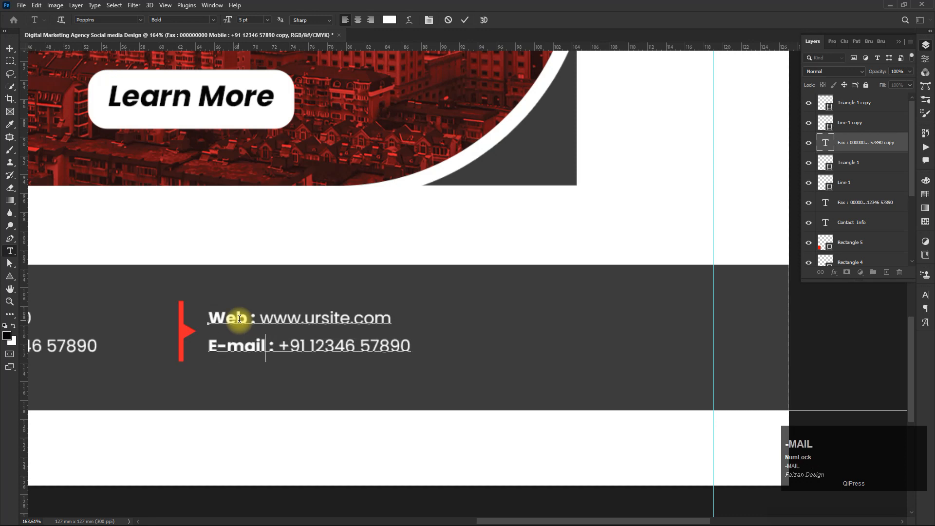
{"action": "key", "text": "shift+End"}
{"action": "type", "text": "w"}
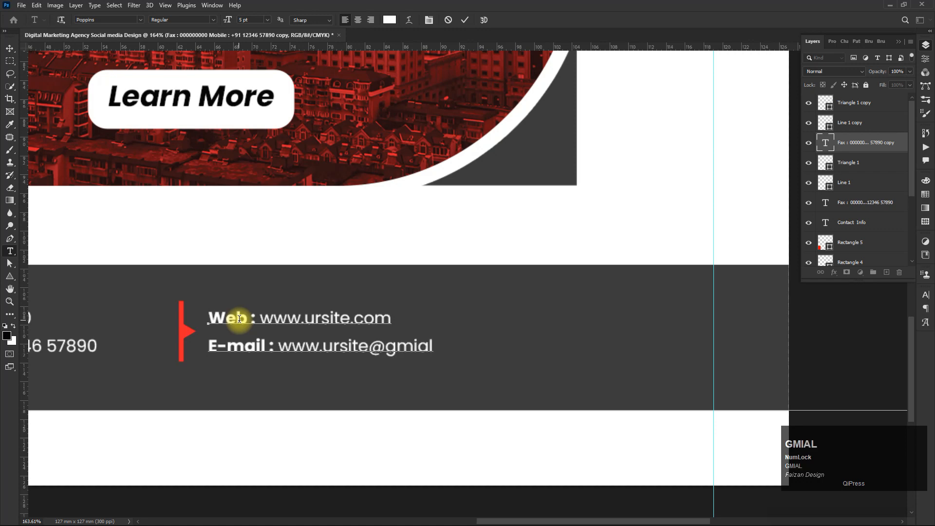
{"action": "left_click", "coordinate": [12, 50]}
{"action": "scroll", "coordinate": [344, 317], "scroll_direction": "up", "scroll_amount": 5}
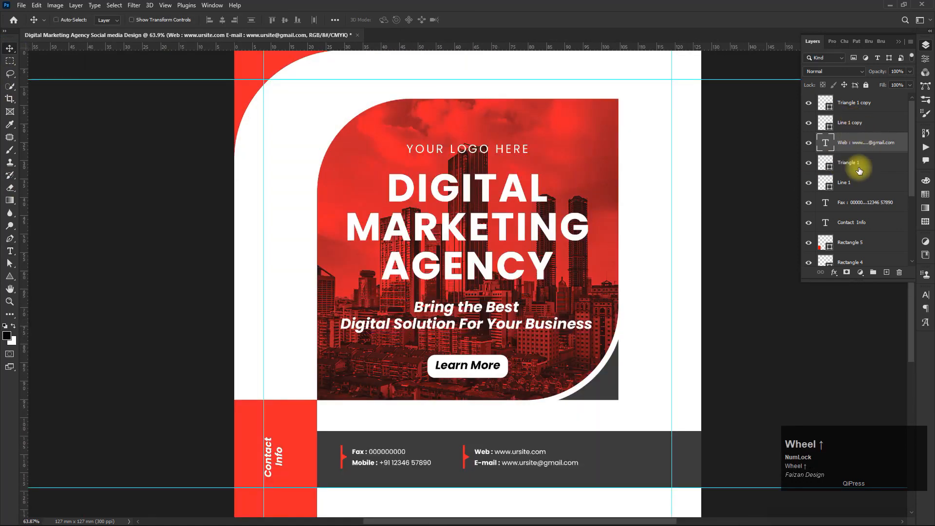
{"action": "left_click", "coordinate": [859, 181]}
{"action": "left_click", "coordinate": [863, 145], "text": "shift"}
{"action": "left_click", "coordinate": [872, 272]}
{"action": "double_click", "coordinate": [846, 139]}
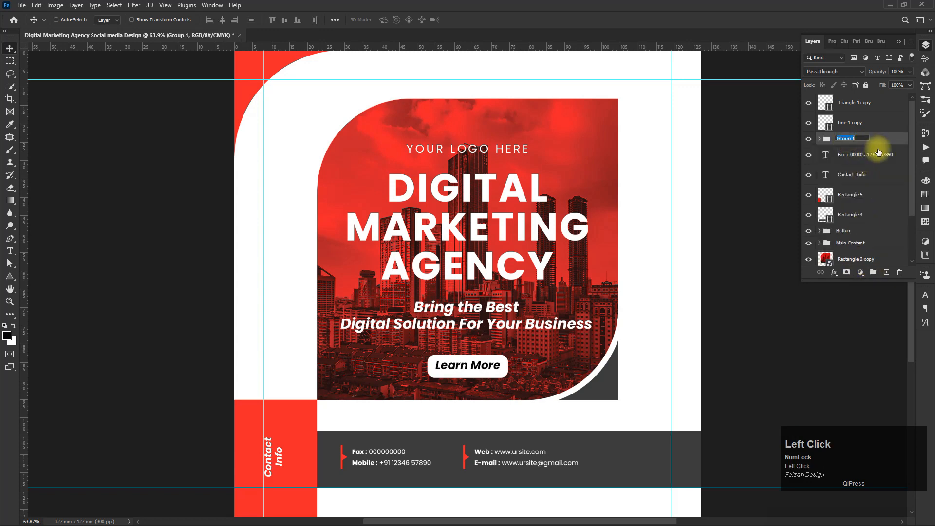
{"action": "left_click", "coordinate": [809, 140]}
{"action": "left_click", "coordinate": [809, 140]}
{"action": "key", "text": "ctrl+z"}
{"action": "key", "text": "ctrl+z"}
{"action": "key", "text": "ctrl+z"}
{"action": "key", "text": "ctrl+z"}
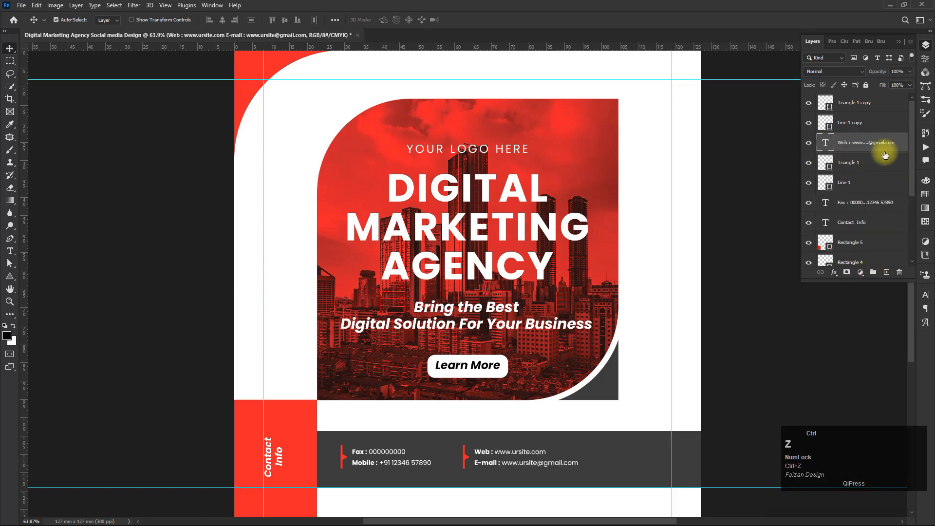
- Group the first contact block's triangle, line and text layers into a group named _Phone
{"action": "left_click", "coordinate": [876, 189]}
{"action": "left_click", "coordinate": [866, 221]}
{"action": "left_click", "coordinate": [866, 164], "text": "shift"}
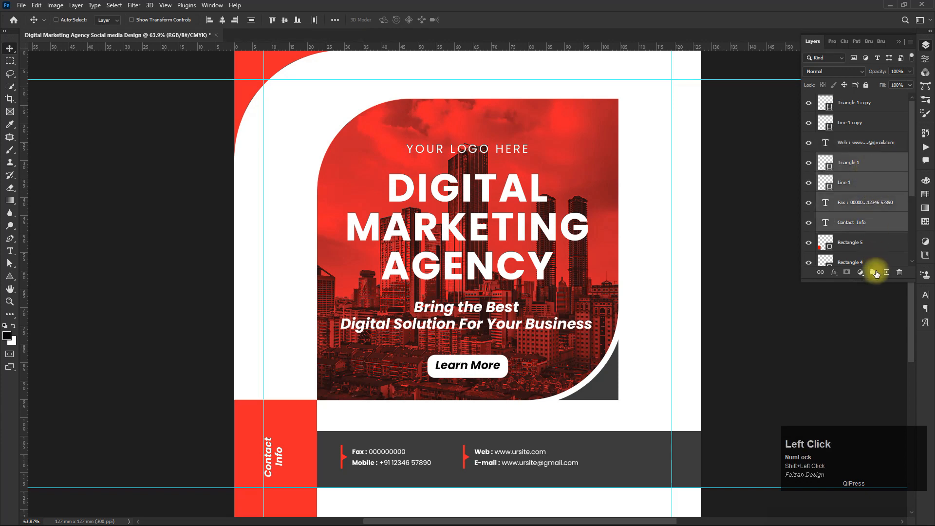
{"action": "left_click", "coordinate": [873, 273]}
{"action": "double_click", "coordinate": [845, 159]}
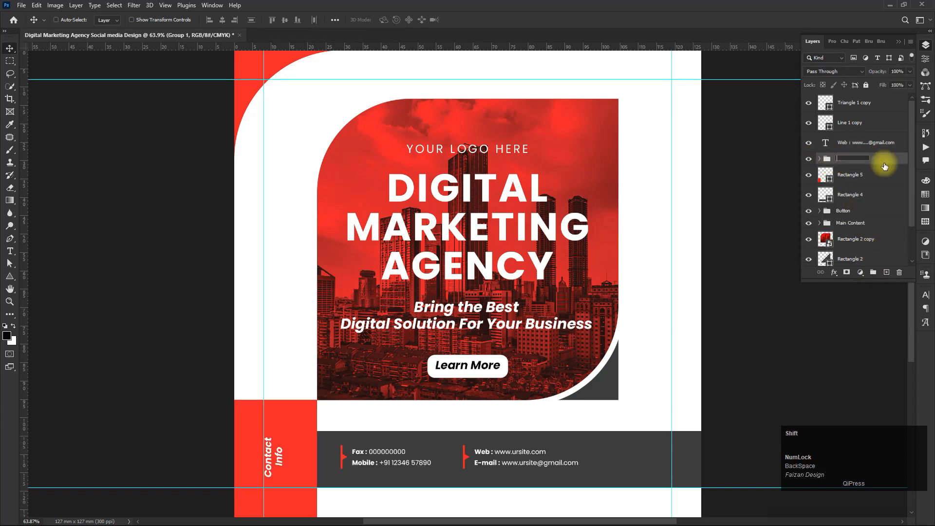
{"action": "left_click", "coordinate": [862, 103], "text": "shift"}
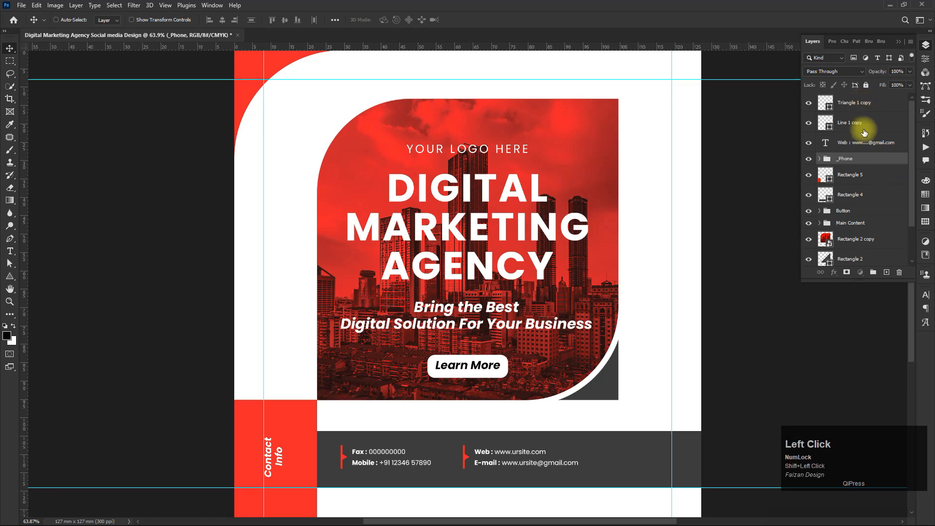
- Group the second block's triangle, line and Web/E-mail text layers into a group named E-mail
{"action": "left_click", "coordinate": [873, 272]}
{"action": "key", "text": "ctrl+z"}
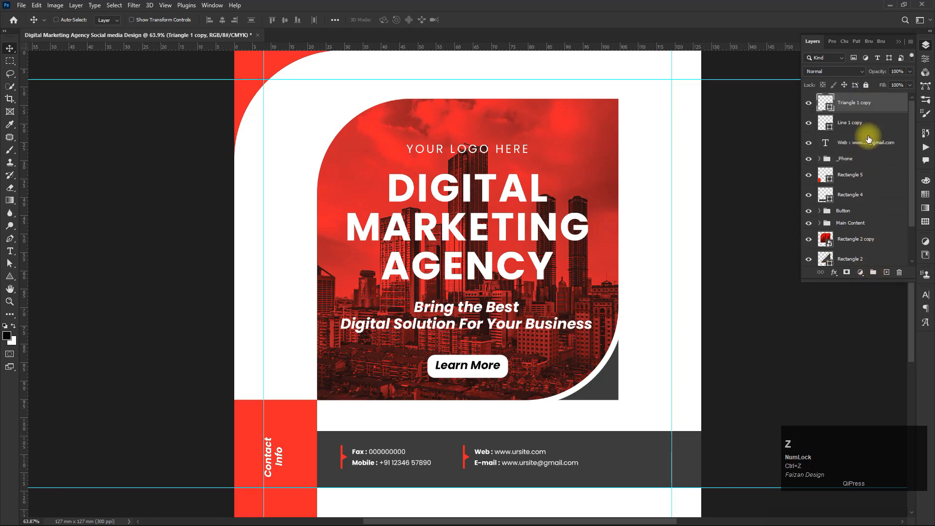
{"action": "left_click", "coordinate": [862, 101], "text": "shift"}
{"action": "left_click", "coordinate": [873, 145]}
{"action": "left_click", "coordinate": [865, 102], "text": "shift"}
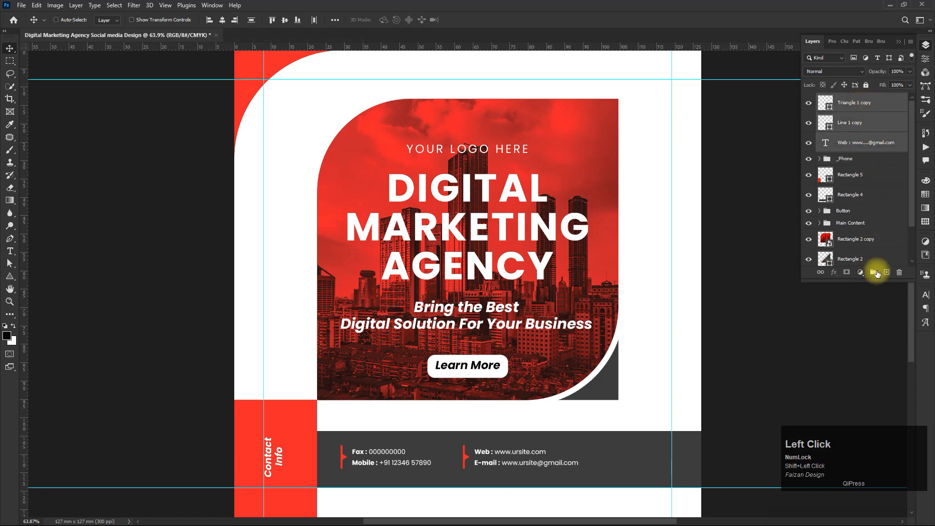
{"action": "left_click", "coordinate": [873, 272]}
{"action": "double_click", "coordinate": [847, 98]}
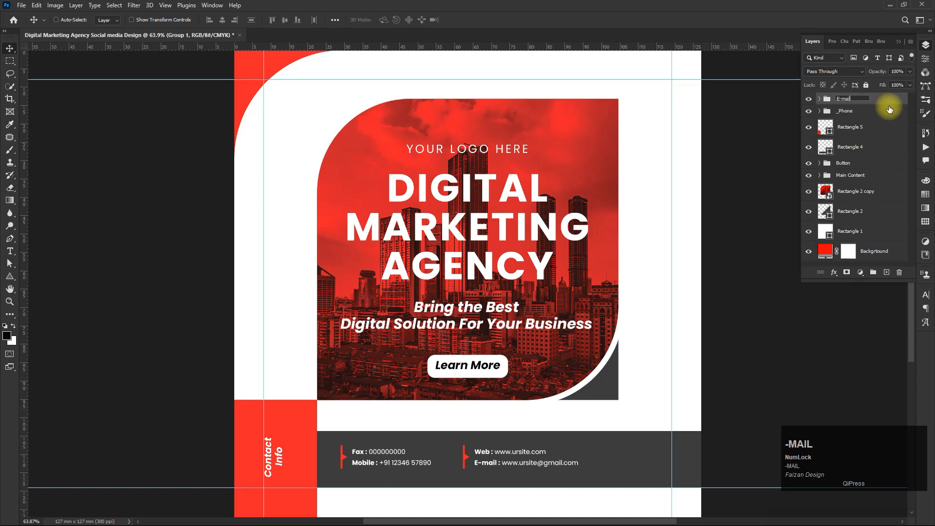
{"action": "left_click", "coordinate": [889, 109], "text": "shift"}
- Group the _Phone and E-mail groups together into a group named Contact
{"action": "left_click", "coordinate": [873, 272]}
{"action": "double_click", "coordinate": [842, 98]}
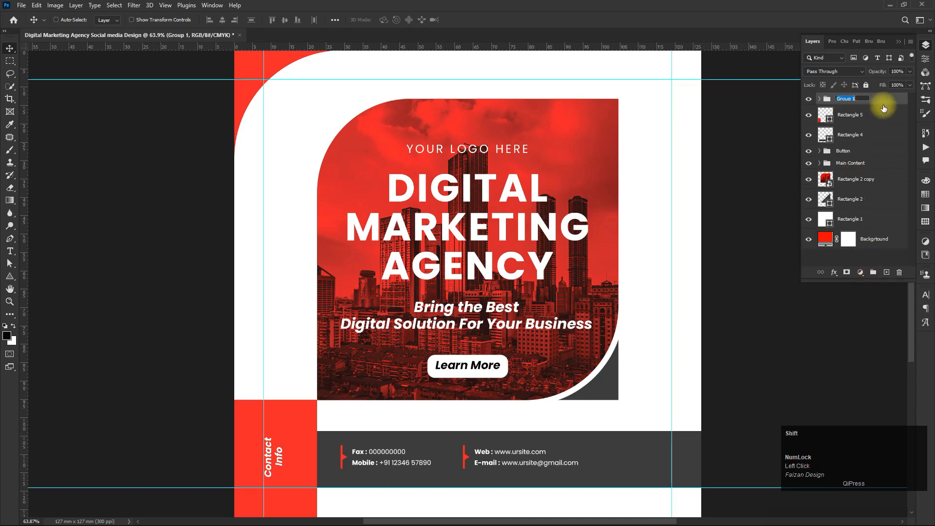
{"action": "left_click_drag", "start_coordinate": [518, 300], "coordinate": [427, 310]}
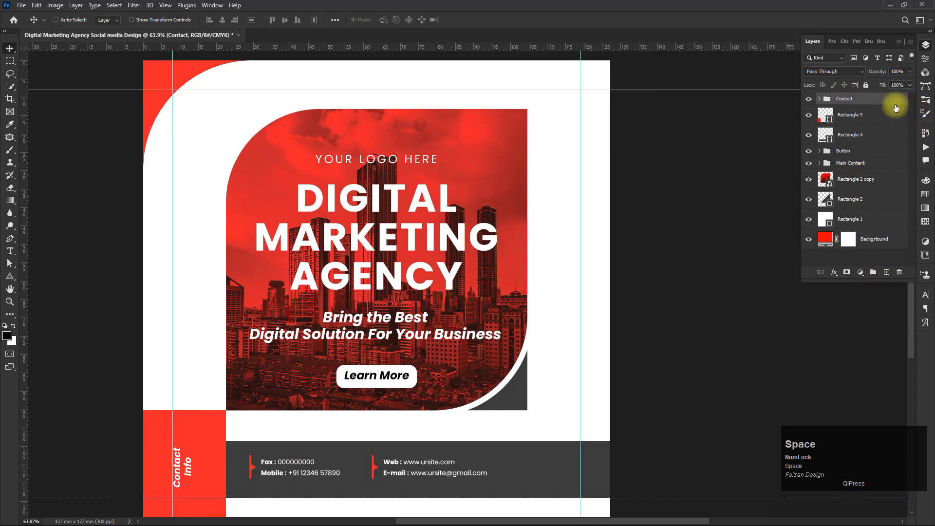
- Nudge the E-mail and _Phone groups to fine-tune their positions inside the gray band
{"action": "left_click", "coordinate": [820, 99]}
{"action": "left_click", "coordinate": [850, 111]}
{"action": "left_click_drag", "start_coordinate": [399, 462], "coordinate": [409, 465]}
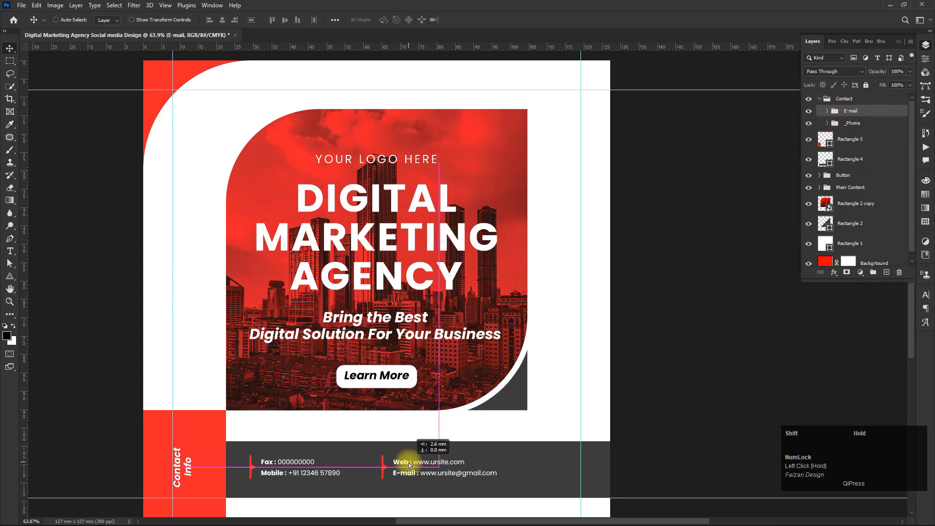
{"action": "left_click", "coordinate": [852, 123]}
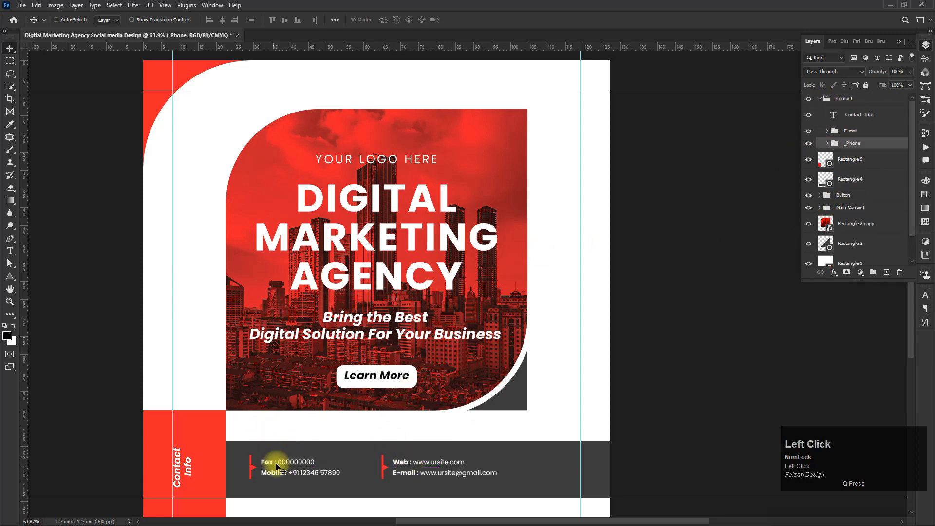
{"action": "left_click_drag", "start_coordinate": [267, 463], "coordinate": [276, 467]}
{"action": "left_click_drag", "start_coordinate": [491, 471], "coordinate": [448, 364]}
{"action": "left_click", "coordinate": [851, 129], "text": "shift"}
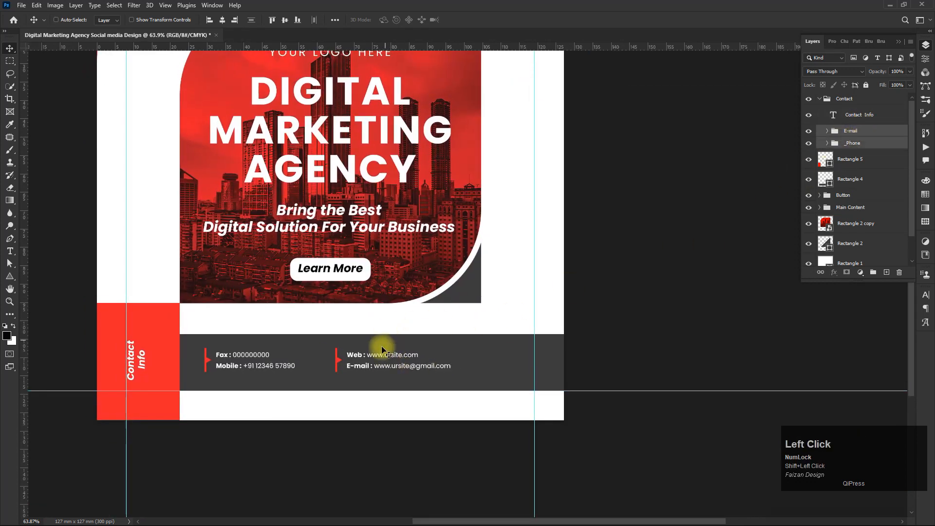
{"action": "left_click_drag", "start_coordinate": [382, 353], "coordinate": [388, 358]}
{"action": "left_click_drag", "start_coordinate": [401, 142], "coordinate": [430, 277]}
{"action": "left_click", "coordinate": [899, 42]}
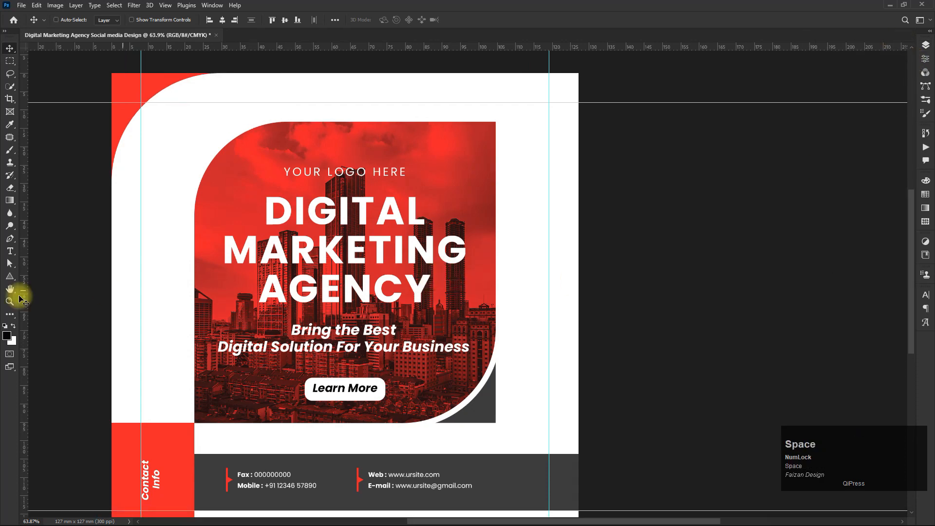
- Add a black Poppins 15 pt text line reading 'Accelerate Your Online Business Today' above the image
{"action": "left_click", "coordinate": [10, 251]}
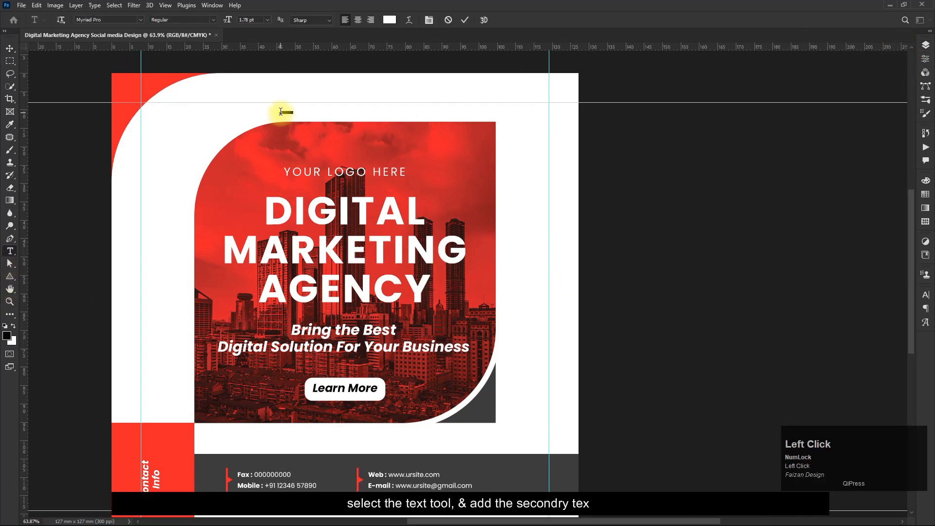
{"action": "left_click", "coordinate": [250, 20]}
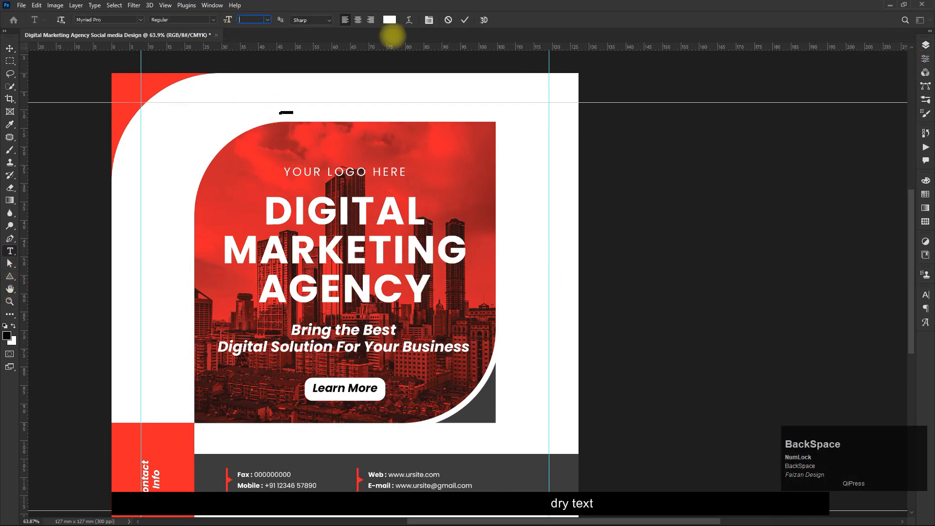
{"action": "type", "text": "15"}
{"action": "key", "text": "Return"}
{"action": "left_click", "coordinate": [140, 19]}
{"action": "type", "text": "poppins"}
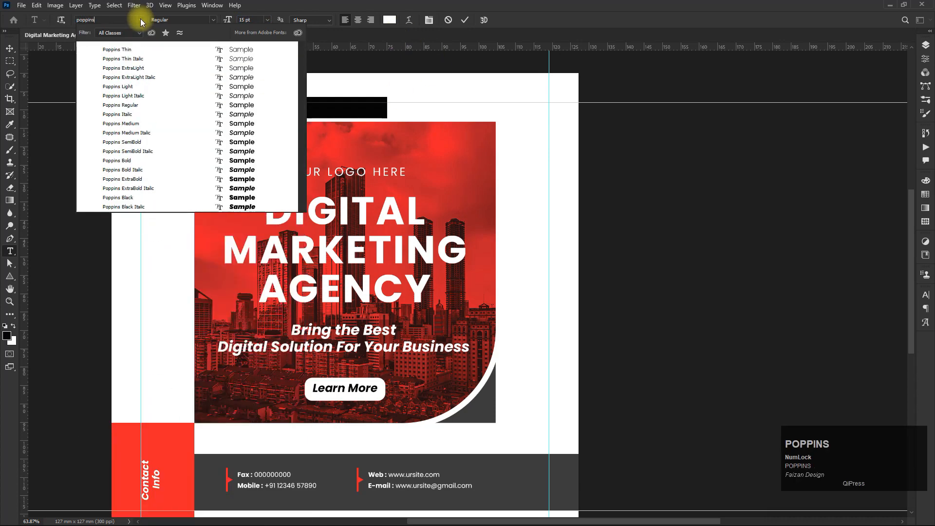
{"action": "left_click", "coordinate": [133, 104]}
{"action": "left_click", "coordinate": [317, 116]}
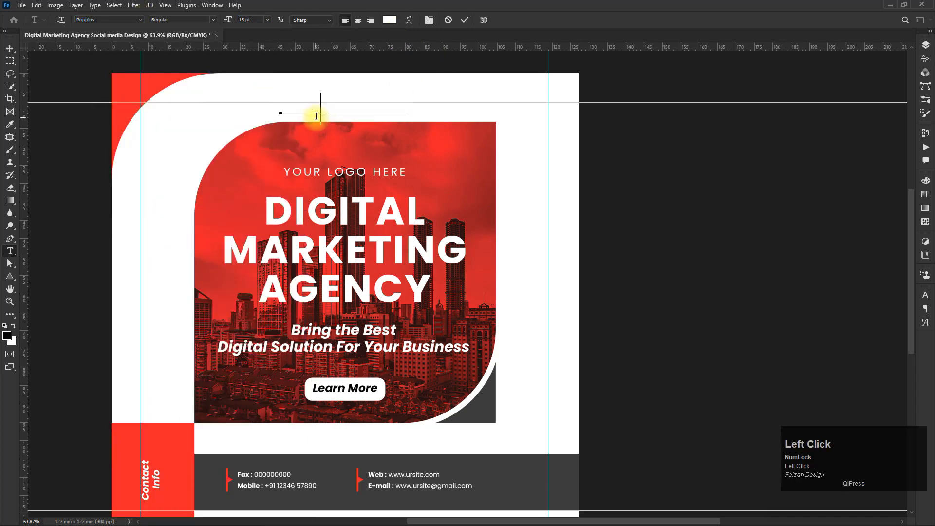
{"action": "key", "text": "shift+End"}
{"action": "left_click", "coordinate": [388, 20]}
{"action": "left_click_drag", "start_coordinate": [240, 288], "coordinate": [350, 388]}
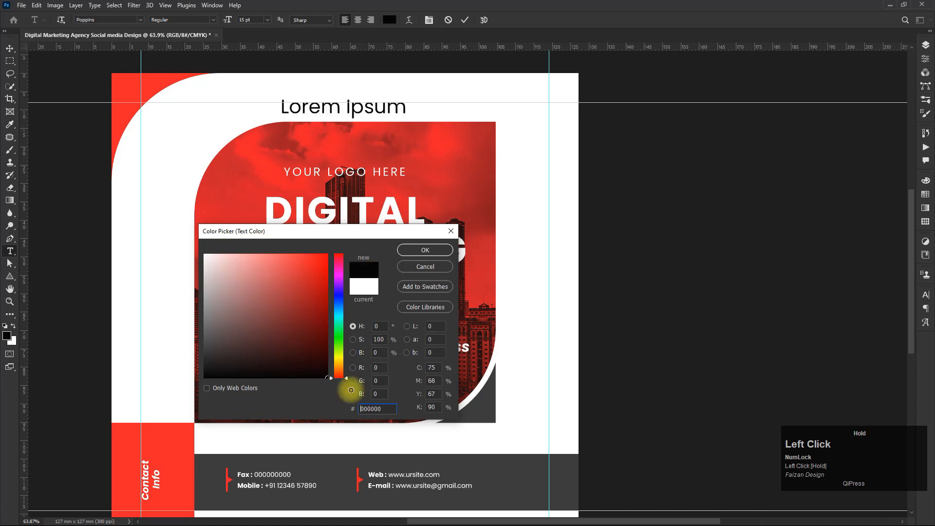
{"action": "left_click", "coordinate": [427, 247]}
{"action": "type", "text": "Accelerate Your Onlin"}
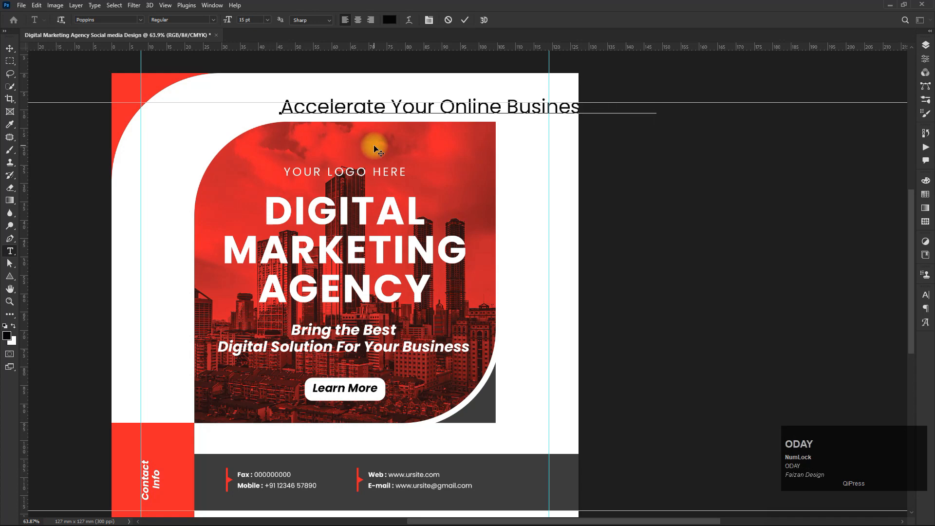
- Set the new text line's font style to Bold
{"action": "left_click", "coordinate": [10, 48]}
{"action": "left_click", "coordinate": [298, 116]}
{"action": "double_click", "coordinate": [296, 109]}
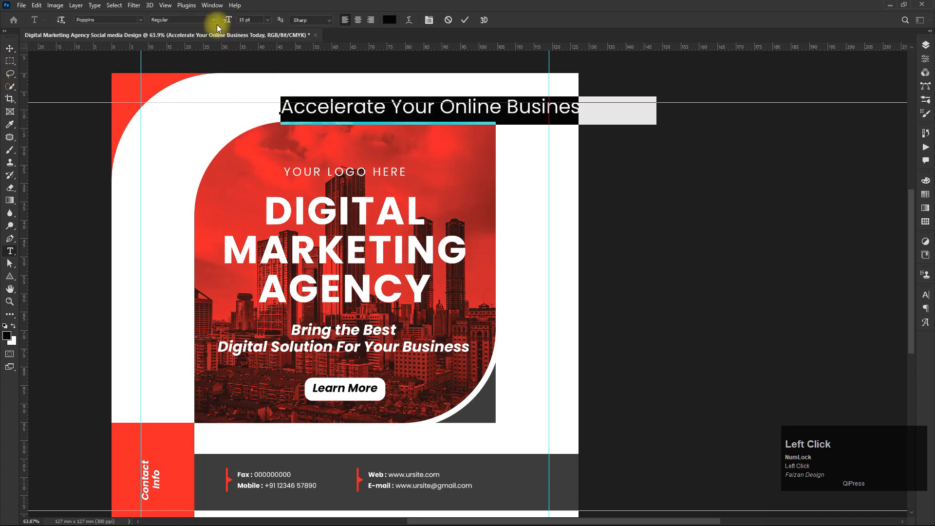
{"action": "left_click", "coordinate": [213, 19]}
{"action": "left_click", "coordinate": [168, 122]}
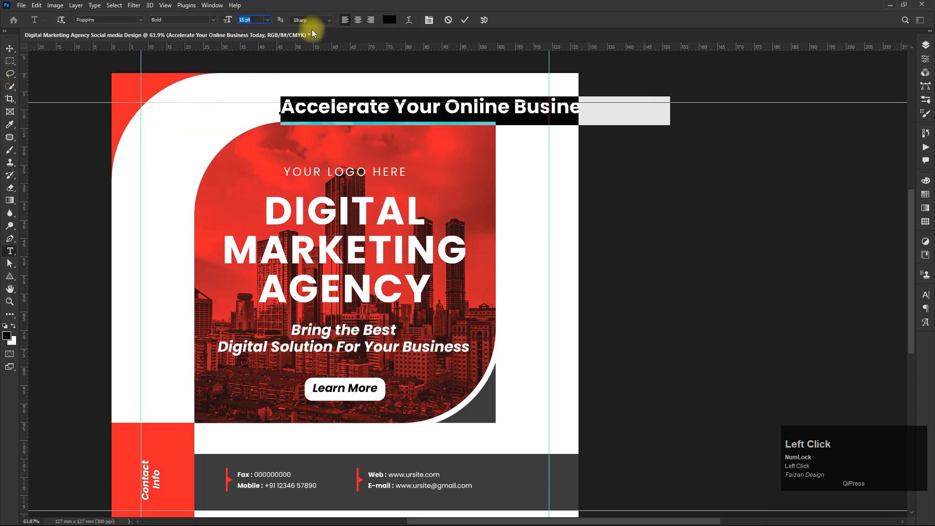
- Rotate the text -90° and place it vertically along the white strip at the left edge
{"action": "left_click", "coordinate": [10, 48]}
{"action": "key", "text": "ctrl+t"}
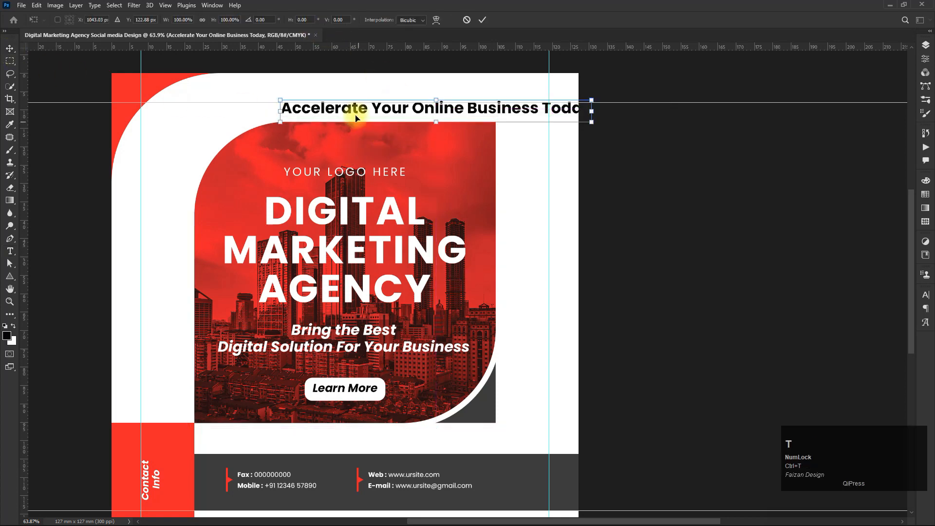
{"action": "left_click_drag", "start_coordinate": [275, 126], "coordinate": [450, 270]}
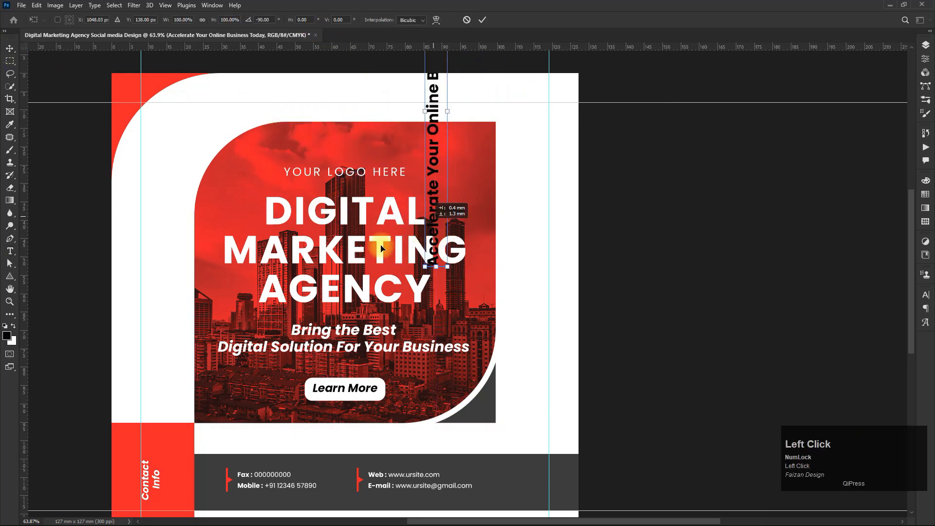
{"action": "left_click_drag", "start_coordinate": [436, 220], "coordinate": [152, 358]}
{"action": "double_click", "coordinate": [152, 357]}
{"action": "double_click", "coordinate": [153, 356]}
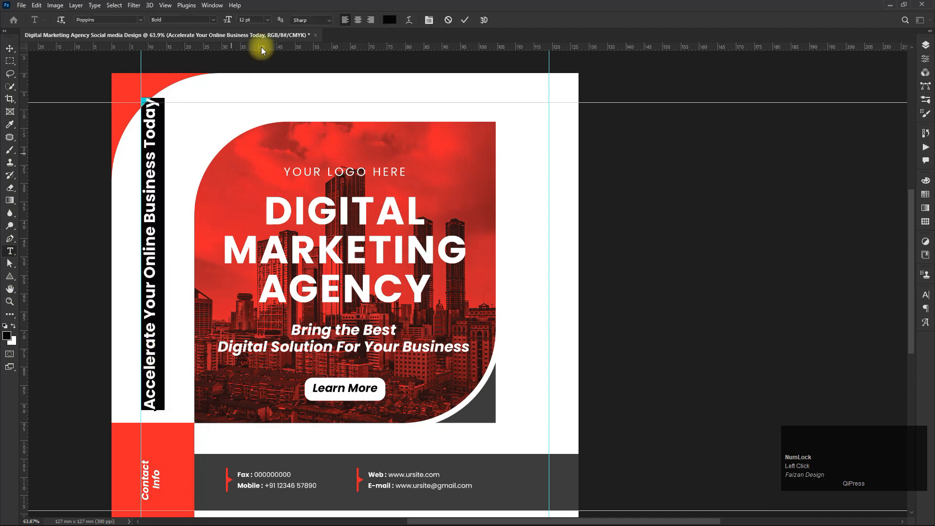
- Reduce the vertical text's font size to 8 pt
{"action": "left_click", "coordinate": [258, 20]}
{"action": "left_click_drag", "start_coordinate": [296, 25], "coordinate": [200, 19]}
{"action": "left_click", "coordinate": [9, 50]}
{"action": "scroll", "coordinate": [147, 302], "scroll_direction": "up", "scroll_amount": 4}
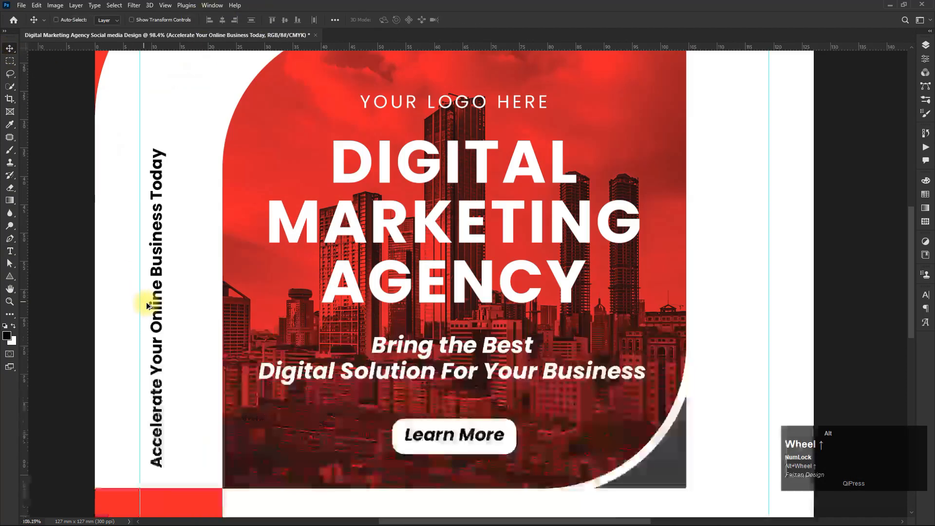
- Set the whole vertical slogan's font style to Regular
{"action": "left_click_drag", "start_coordinate": [153, 300], "coordinate": [146, 278]}
{"action": "double_click", "coordinate": [146, 278]}
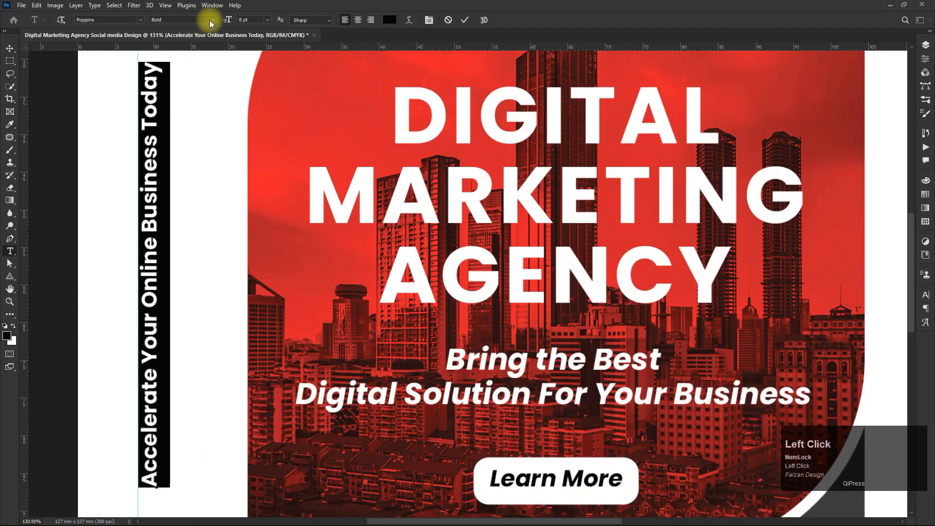
{"action": "left_click", "coordinate": [209, 19]}
{"action": "left_click", "coordinate": [179, 77]}
- Make the words 'Online Business' in the slogan Bold and red (ff0000)
{"action": "left_click_drag", "start_coordinate": [150, 143], "coordinate": [149, 314]}
{"action": "left_click", "coordinate": [213, 19]}
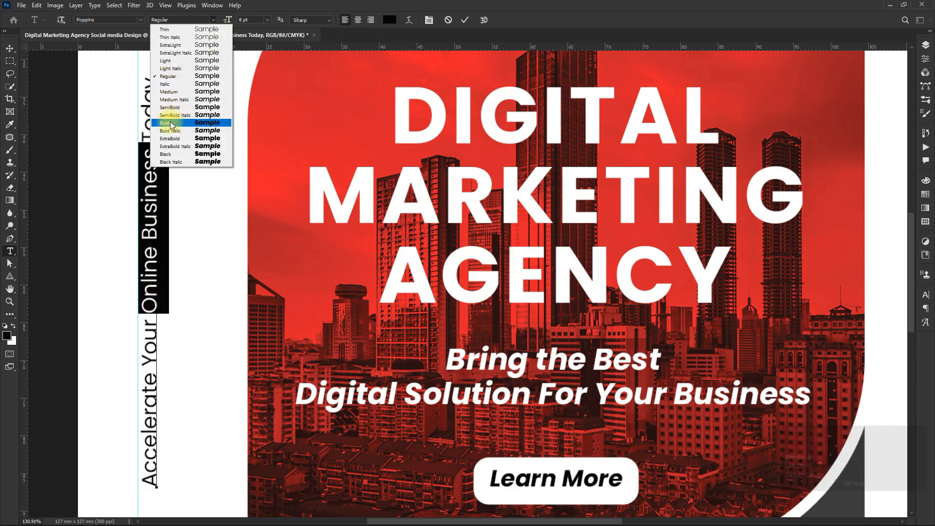
{"action": "left_click", "coordinate": [185, 122]}
{"action": "left_click", "coordinate": [389, 20]}
{"action": "left_click", "coordinate": [313, 271]}
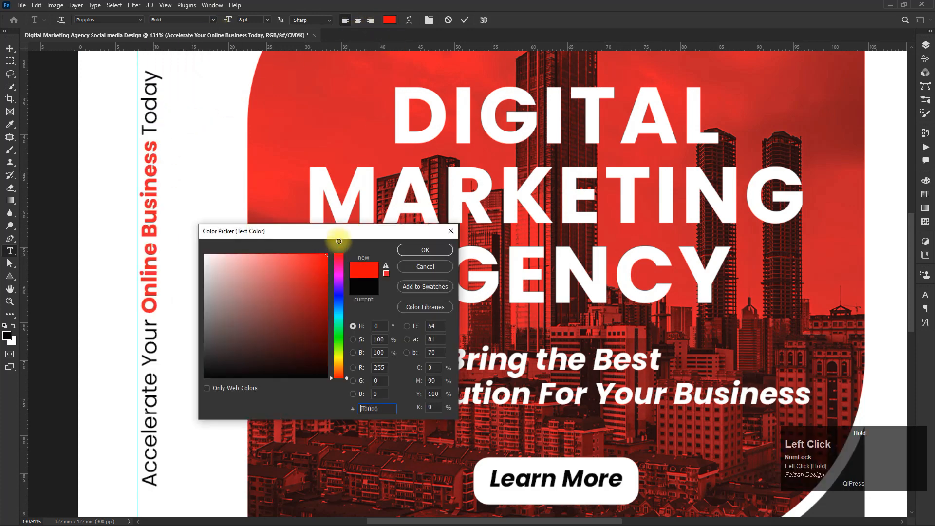
{"action": "left_click", "coordinate": [423, 248]}
- Add quotation marks around the vertical slogan text
{"action": "double_click", "coordinate": [154, 78]}
{"action": "key", "text": "End"}
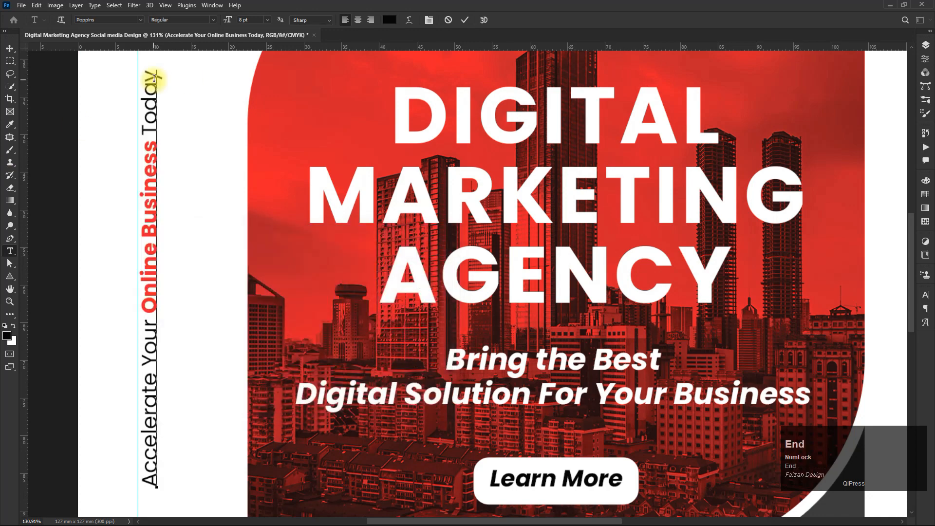
{"action": "type", "text": "\""}
{"action": "left_click", "coordinate": [178, 69]}
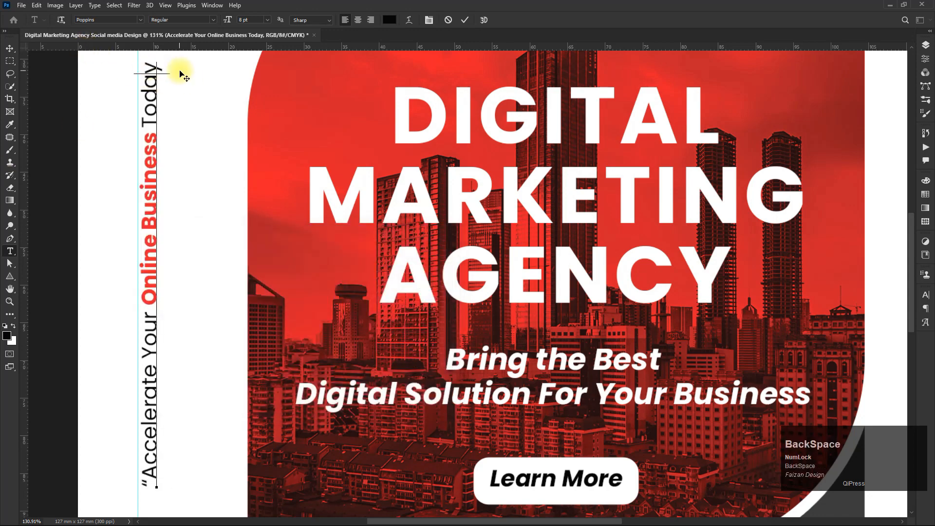
- Move the vertical slogan slightly upward
{"action": "left_click", "coordinate": [9, 49]}
{"action": "scroll", "coordinate": [199, 193], "scroll_direction": "down", "scroll_amount": 4}
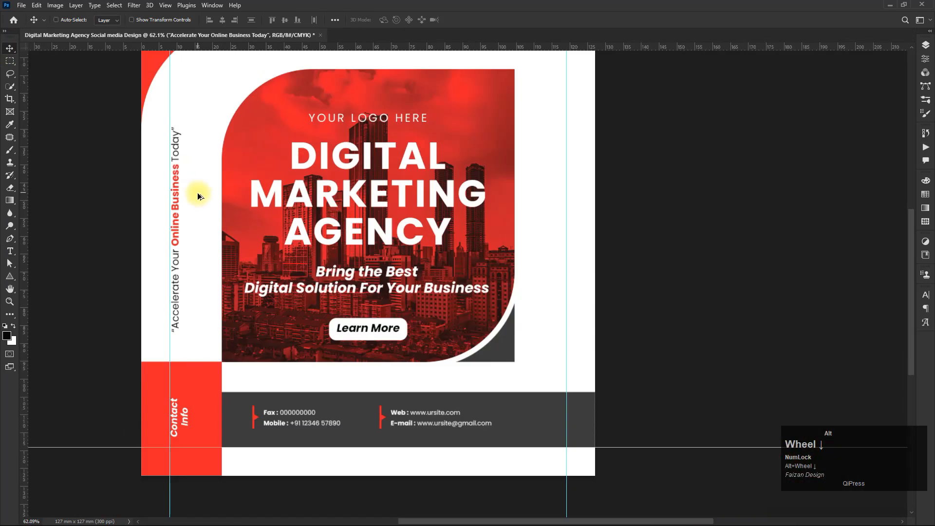
{"action": "left_click_drag", "start_coordinate": [176, 190], "coordinate": [176, 170]}
- Draw a vertical line below the slogan with a 5 px dark stroke and no fill
{"action": "scroll", "coordinate": [184, 236], "scroll_direction": "up", "scroll_amount": 3}
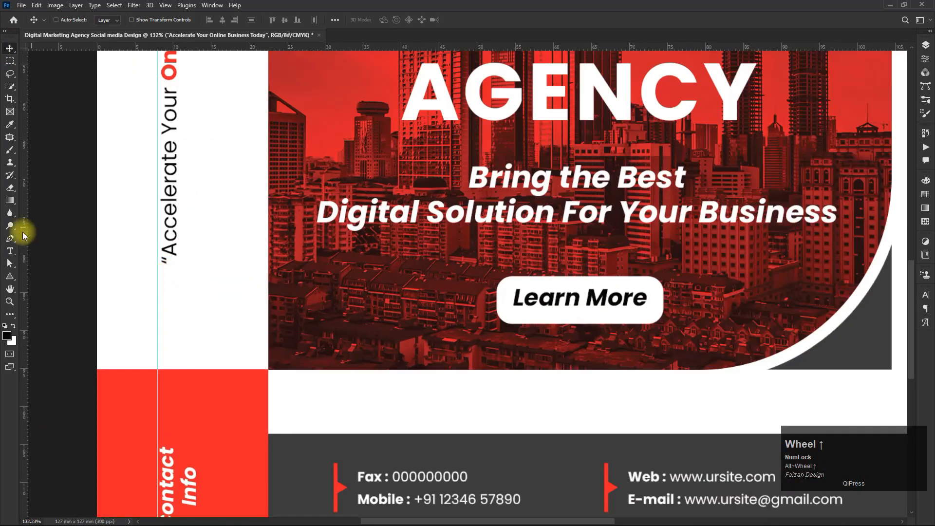
{"action": "left_click", "coordinate": [10, 276]}
{"action": "left_click", "coordinate": [47, 313]}
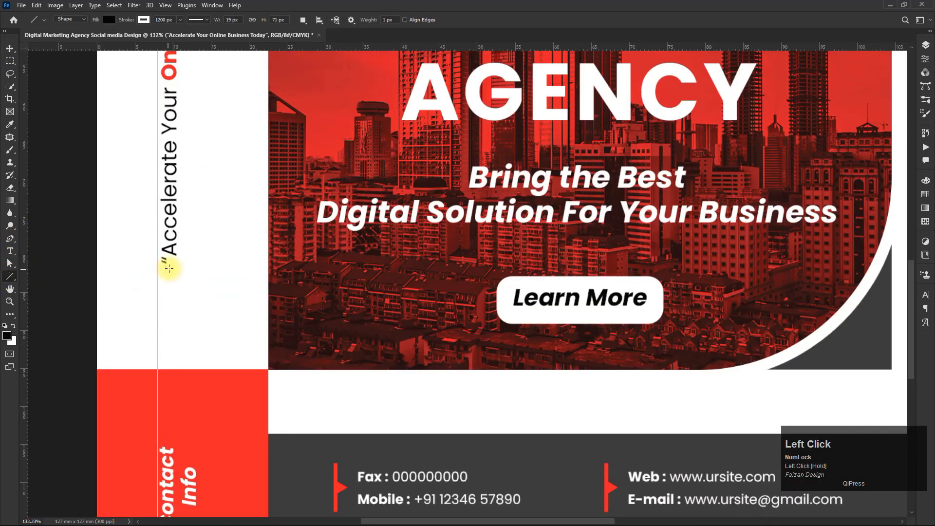
{"action": "left_click_drag", "start_coordinate": [169, 267], "coordinate": [169, 368]}
{"action": "left_click", "coordinate": [144, 20]}
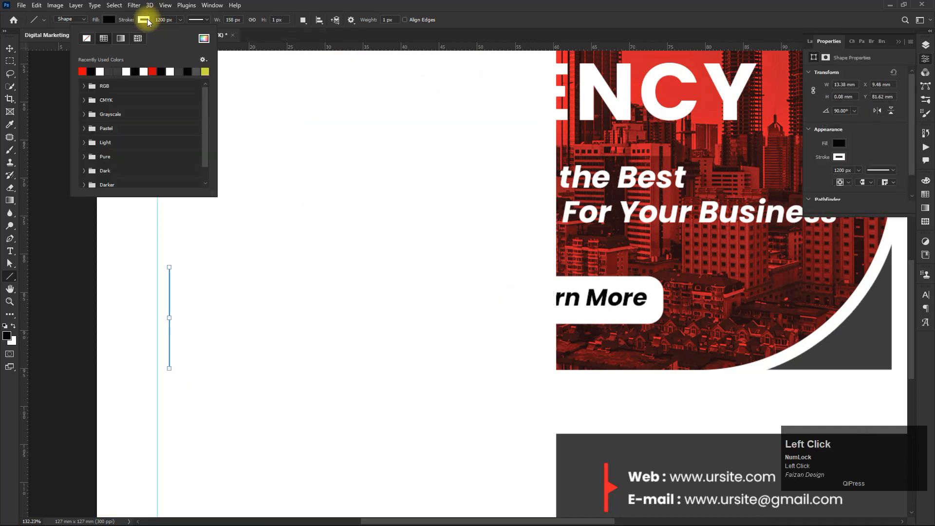
{"action": "double_click", "coordinate": [114, 72]}
{"action": "left_click", "coordinate": [109, 20]}
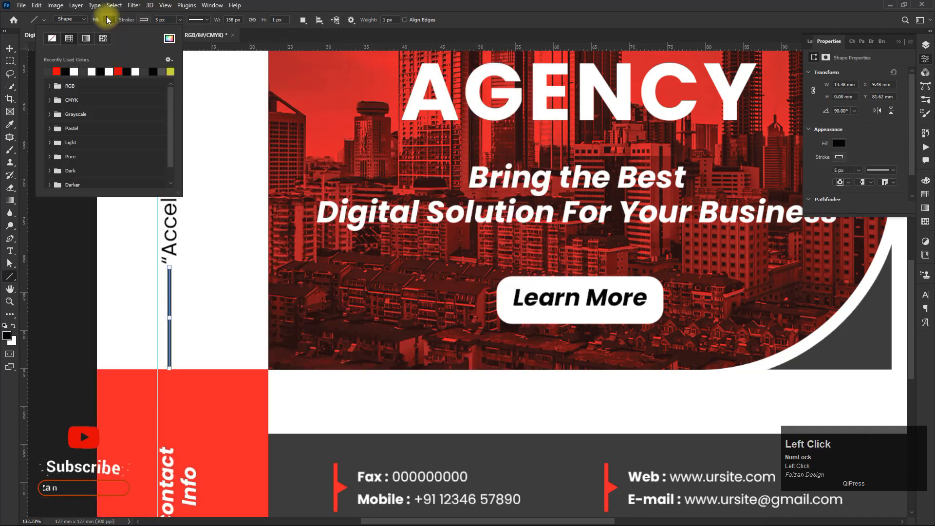
{"action": "left_click", "coordinate": [52, 39]}
- Nudge the line up so it sits just below the slogan
{"action": "left_click", "coordinate": [12, 45]}
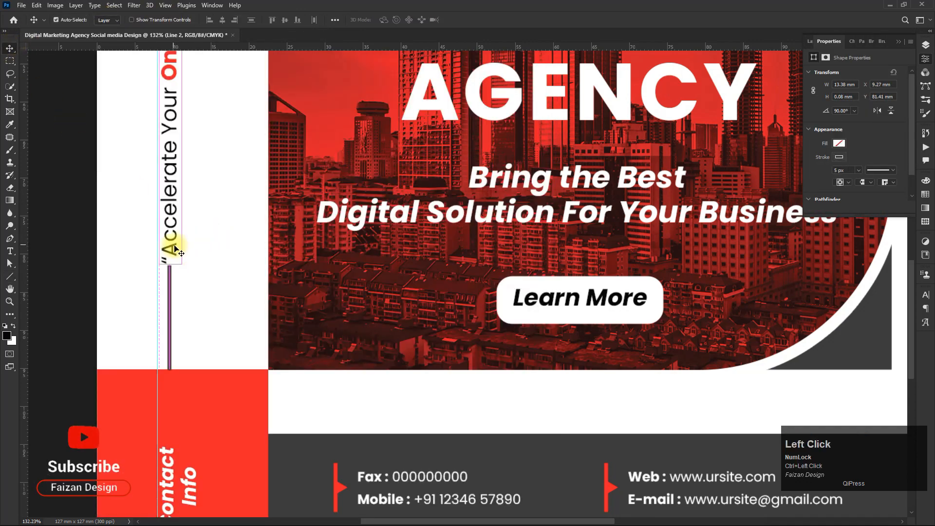
{"action": "left_click_drag", "start_coordinate": [174, 247], "coordinate": [173, 229]}
{"action": "scroll", "coordinate": [174, 316], "scroll_direction": "up", "scroll_amount": 3}
{"action": "scroll", "coordinate": [175, 320], "scroll_direction": "up", "scroll_amount": 2, "text": "alt"}
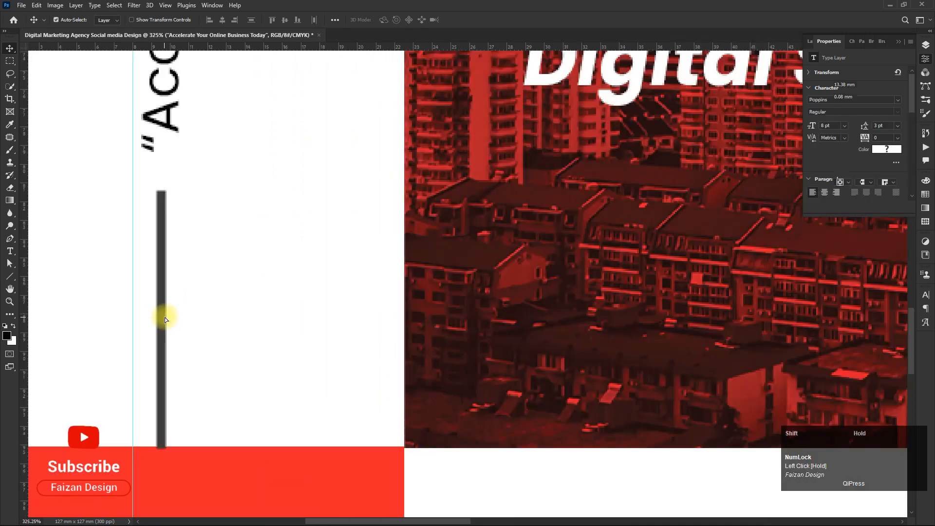
{"action": "left_click_drag", "start_coordinate": [164, 316], "coordinate": [163, 308]}
{"action": "scroll", "coordinate": [164, 307], "scroll_direction": "down", "scroll_amount": 6, "text": "alt"}
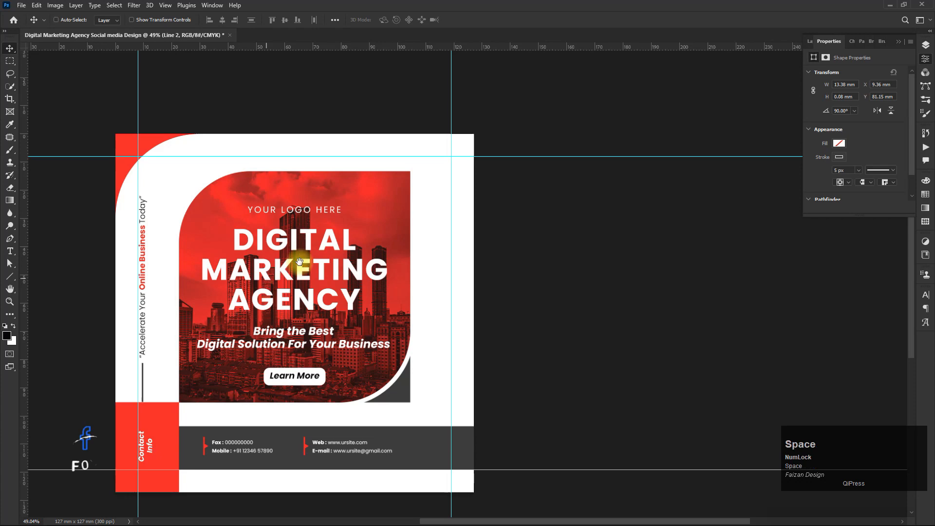
- Move the line and slogan layers out of the Contact group to the top of the layer stack
{"action": "left_click_drag", "start_coordinate": [299, 262], "coordinate": [268, 260]}
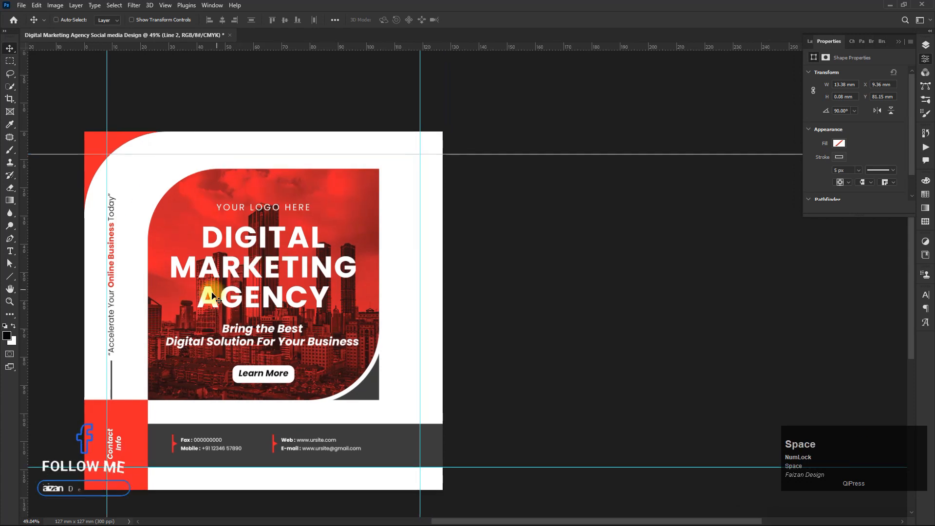
{"action": "left_click", "coordinate": [809, 42]}
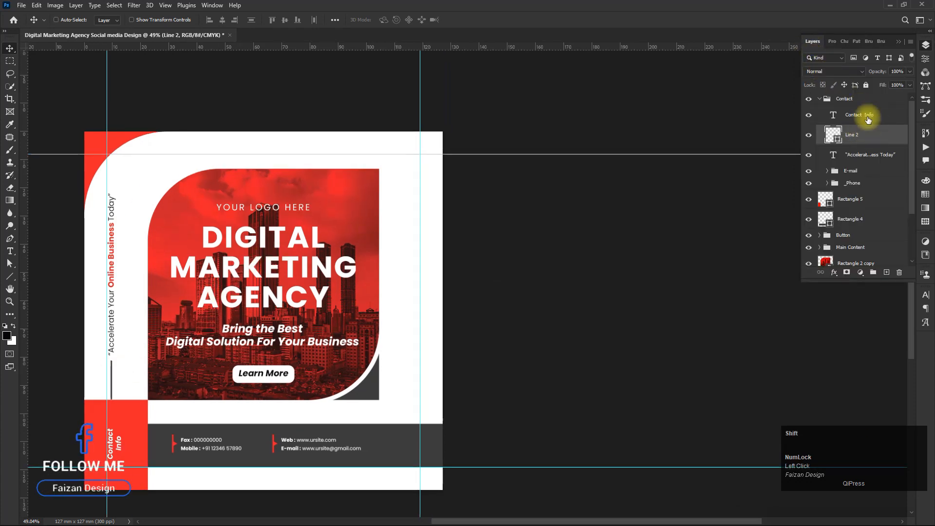
{"action": "left_click", "coordinate": [865, 155], "text": "shift"}
{"action": "left_click_drag", "start_coordinate": [860, 138], "coordinate": [857, 96]}
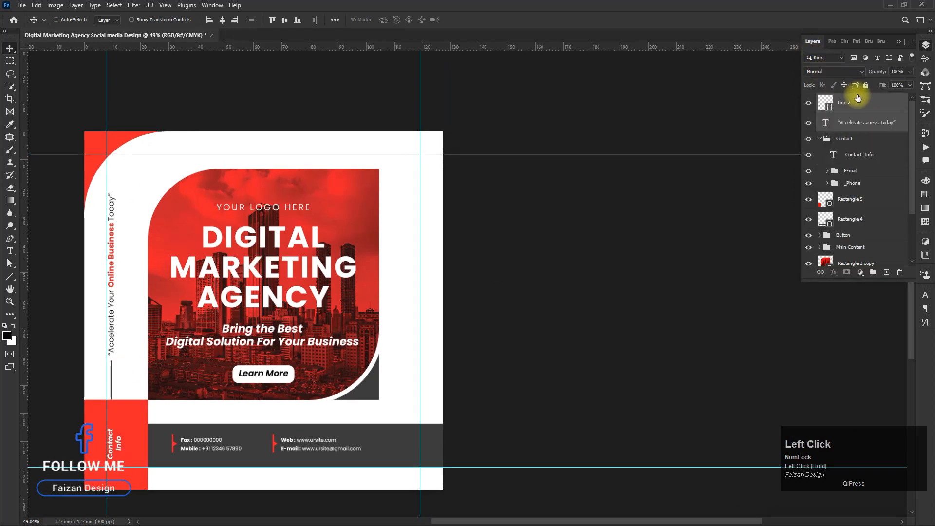
- Group the line and slogan into a new group named 'Secondary Content'
{"action": "left_click", "coordinate": [873, 272]}
{"action": "double_click", "coordinate": [845, 99]}
{"action": "type", "text": "Secon"}
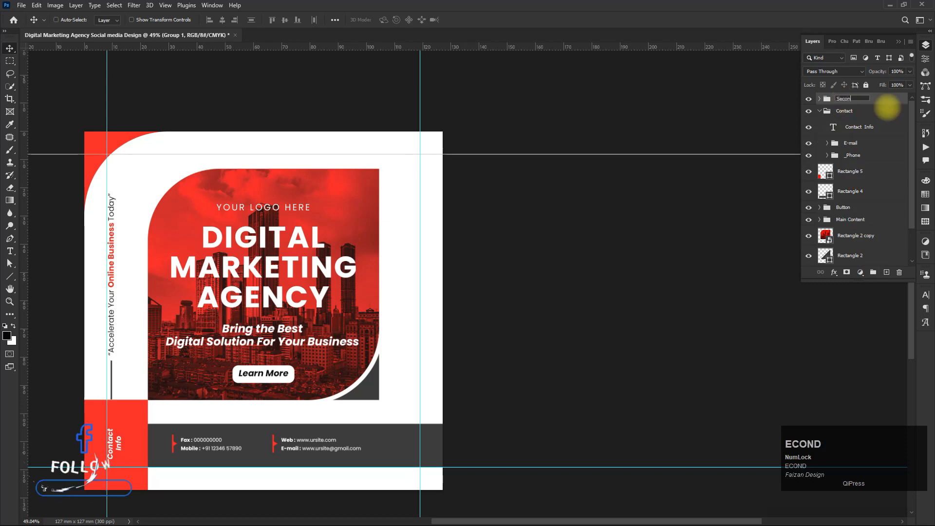
{"action": "type", "text": "dary Content"}
{"action": "key", "text": "Return"}
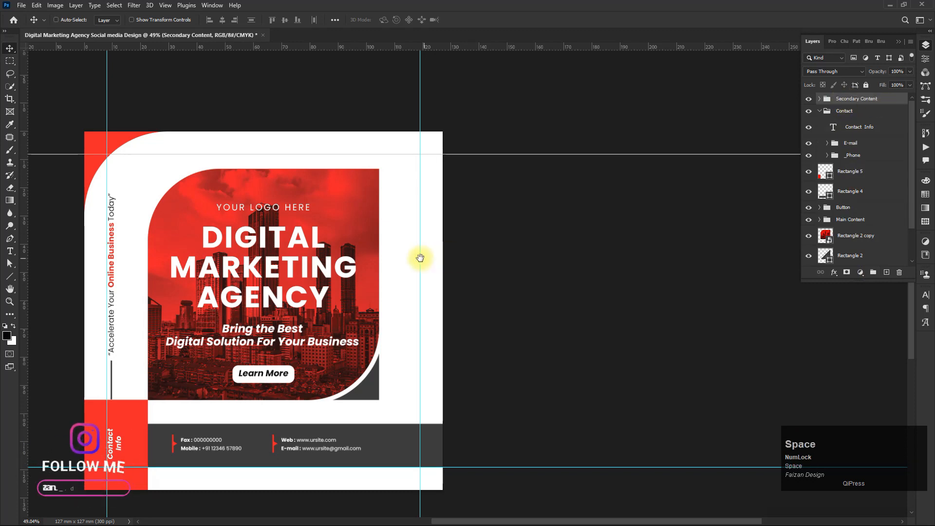
- Duplicate the vertical line onto the design's right edge near the top
{"action": "left_click_drag", "start_coordinate": [419, 257], "coordinate": [409, 255]}
{"action": "left_click", "coordinate": [820, 112]}
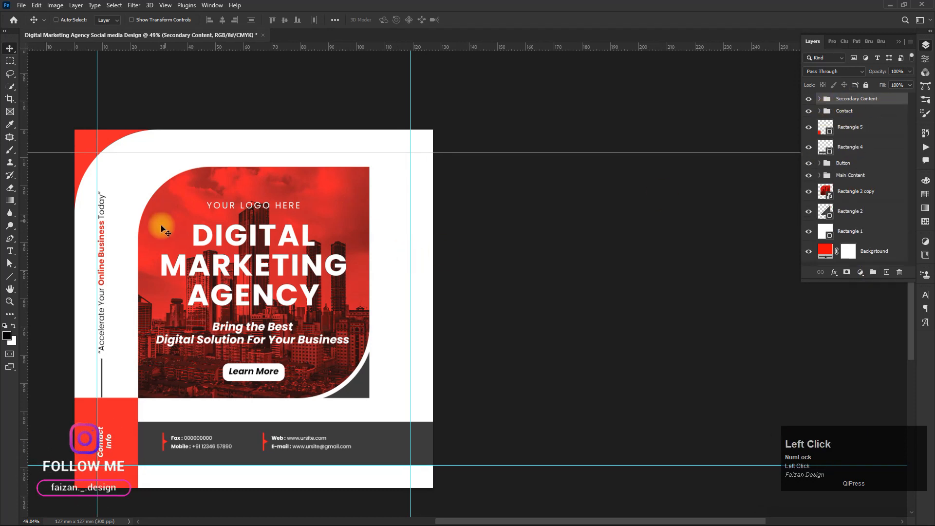
{"action": "left_click", "coordinate": [101, 366], "text": "ctrl"}
{"action": "left_click_drag", "start_coordinate": [101, 366], "coordinate": [405, 137]}
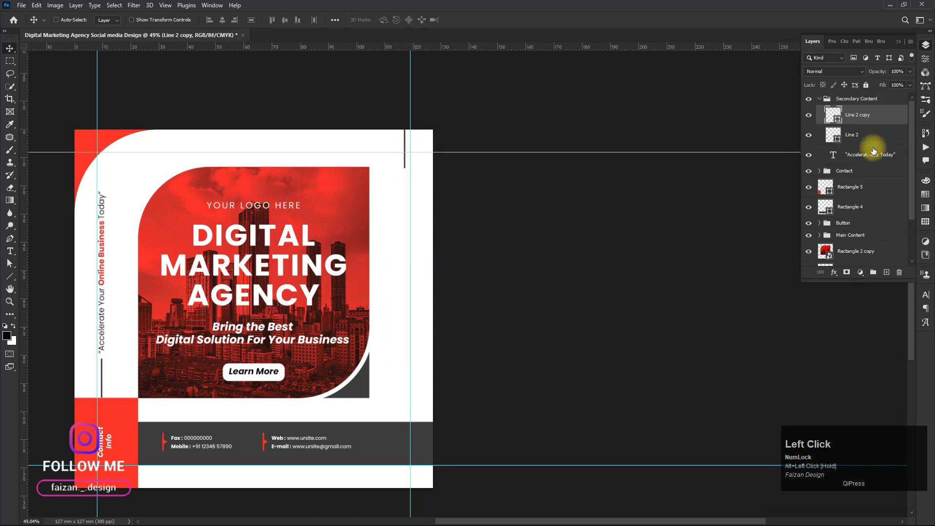
- Place the line copy in a new top-level group named 'Socail Media'
{"action": "left_click_drag", "start_coordinate": [870, 114], "coordinate": [864, 92]}
{"action": "left_click", "coordinate": [873, 273]}
{"action": "double_click", "coordinate": [845, 99]}
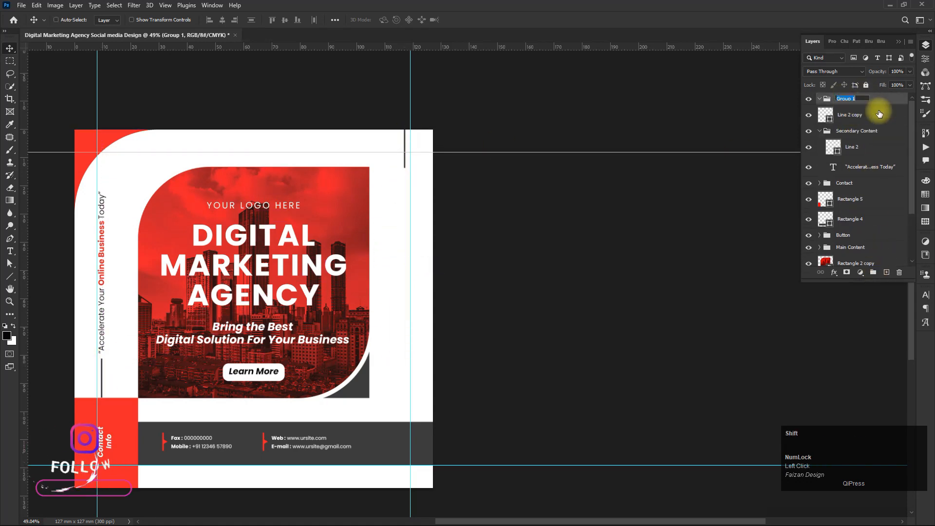
{"action": "type", "text": "Socail Media"}
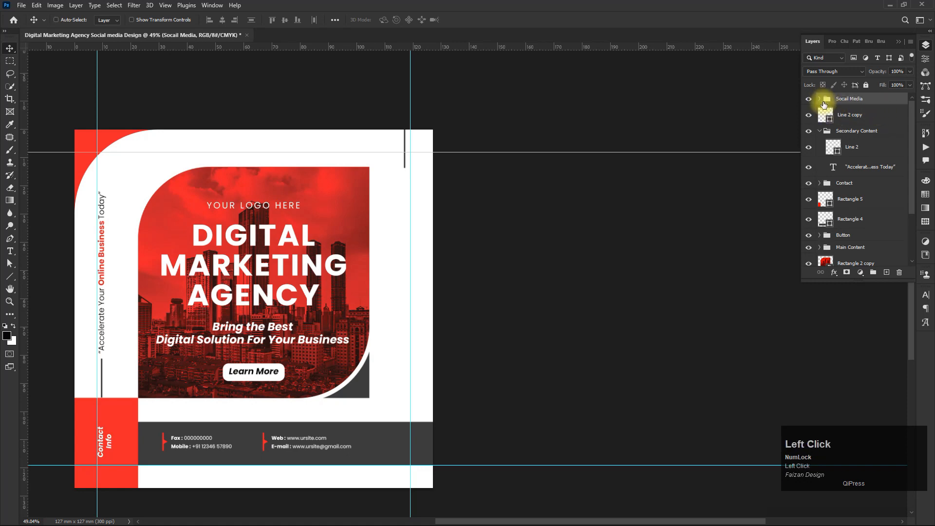
{"action": "left_click_drag", "start_coordinate": [834, 114], "coordinate": [844, 99]}
- Shorten the copied line with Free Transform
{"action": "scroll", "coordinate": [404, 148], "scroll_direction": "up", "scroll_amount": 10}
{"action": "left_click", "coordinate": [403, 140], "text": "ctrl"}
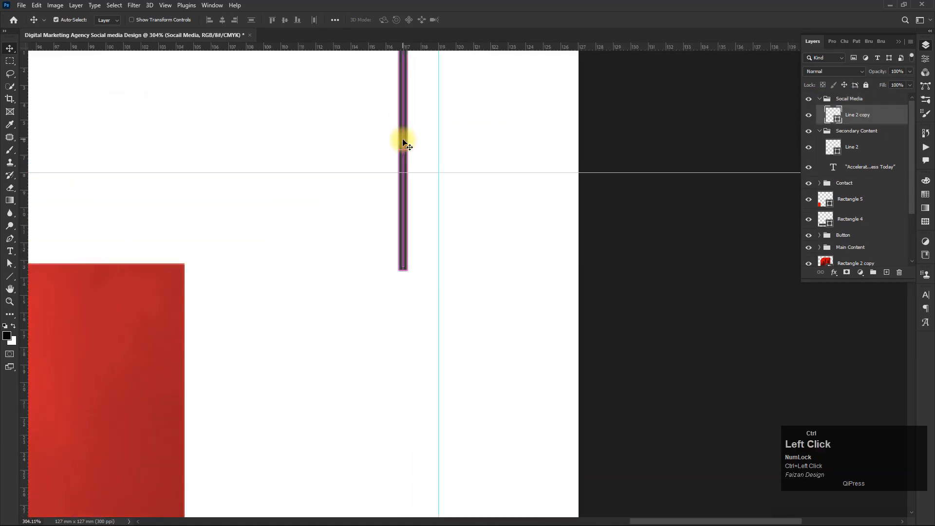
{"action": "key", "text": "ctrl+t"}
{"action": "left_click_drag", "start_coordinate": [404, 267], "coordinate": [406, 204]}
{"action": "double_click", "coordinate": [403, 163]}
- Create a fontello text layer with YouTube, Facebook, Twitter and Instagram icon glyphs stacked on separate lines
{"action": "left_click_drag", "start_coordinate": [333, 261], "coordinate": [357, 227]}
{"action": "left_click", "coordinate": [11, 252]}
{"action": "scroll", "coordinate": [237, 236], "scroll_direction": "down", "scroll_amount": 3}
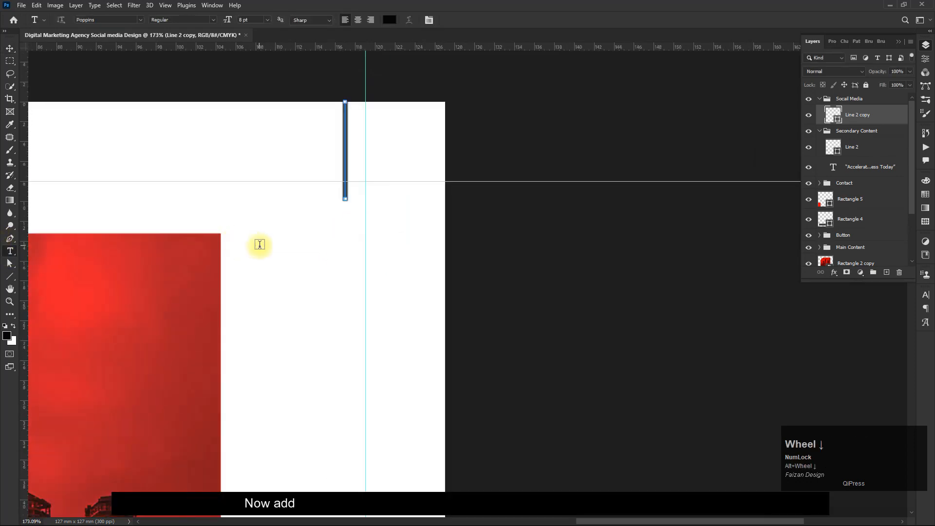
{"action": "left_click", "coordinate": [260, 244]}
{"action": "left_click", "coordinate": [92, 19]}
{"action": "type", "text": "fontello"}
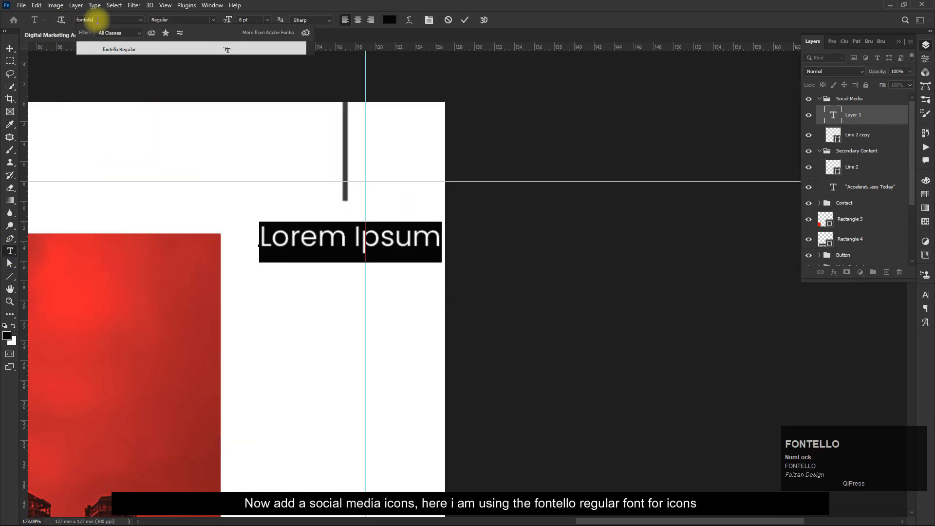
{"action": "key", "text": "Return"}
{"action": "left_click", "coordinate": [924, 295]}
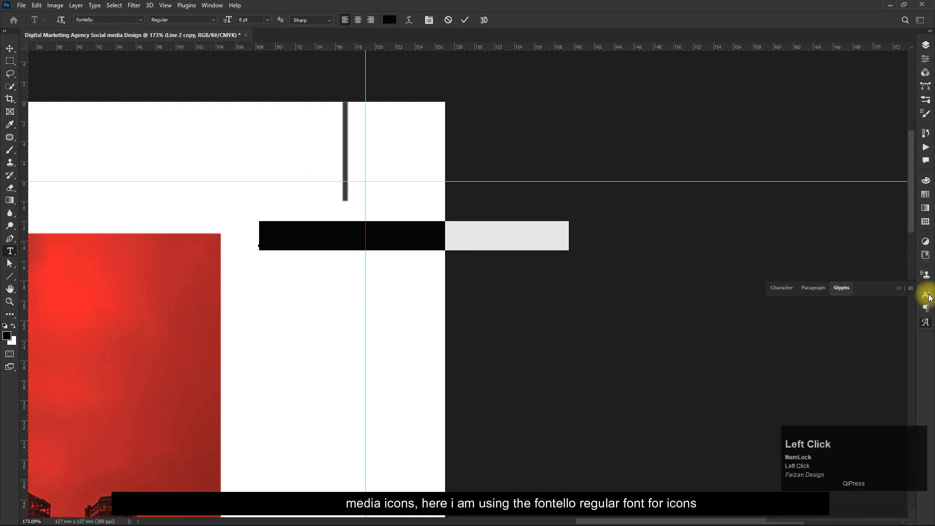
{"action": "double_click", "coordinate": [774, 305]}
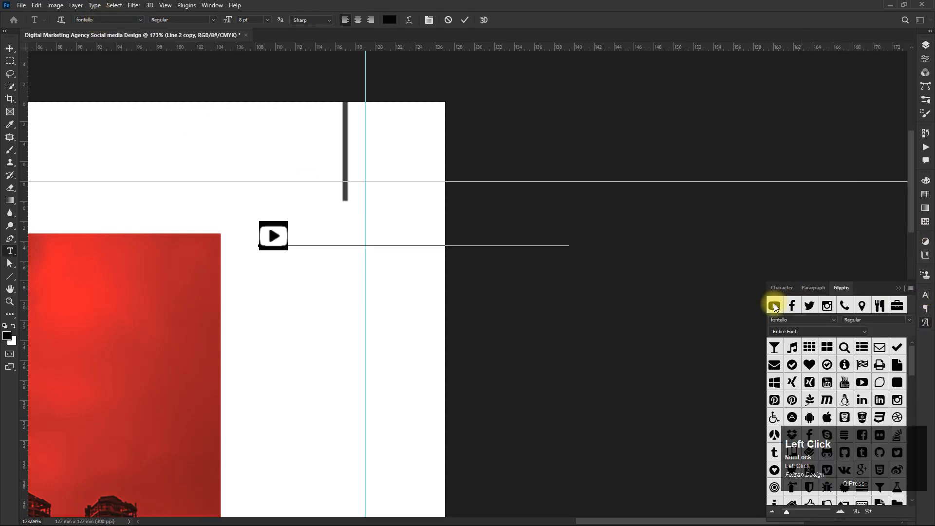
{"action": "key", "text": "End"}
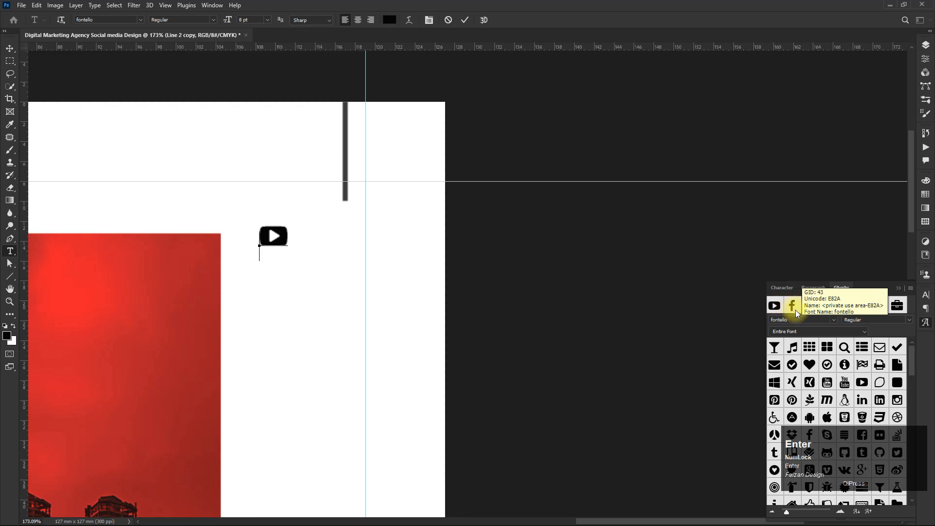
{"action": "left_click", "coordinate": [792, 306]}
{"action": "double_click", "coordinate": [809, 306]}
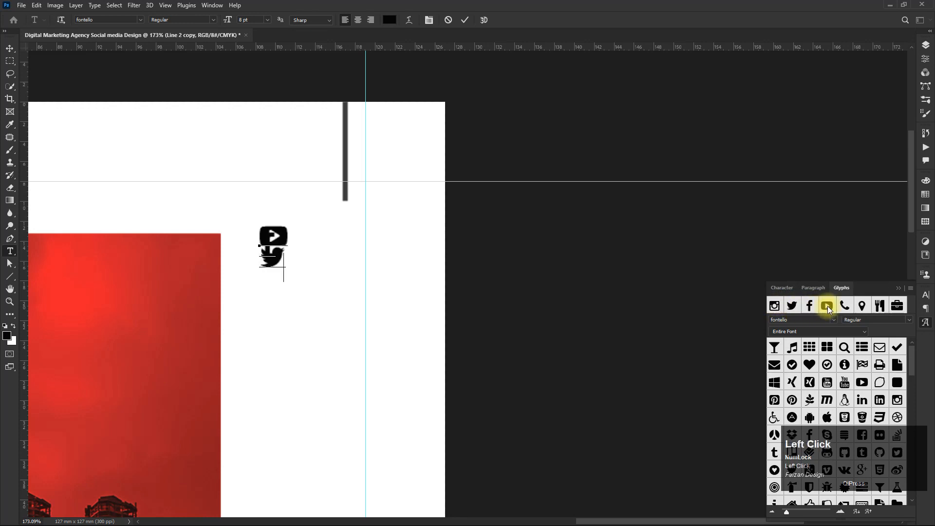
{"action": "left_click", "coordinate": [898, 290]}
- Color all the icons with the line's gray, sampled with the eyedropper
{"action": "key", "text": "ctrl+a"}
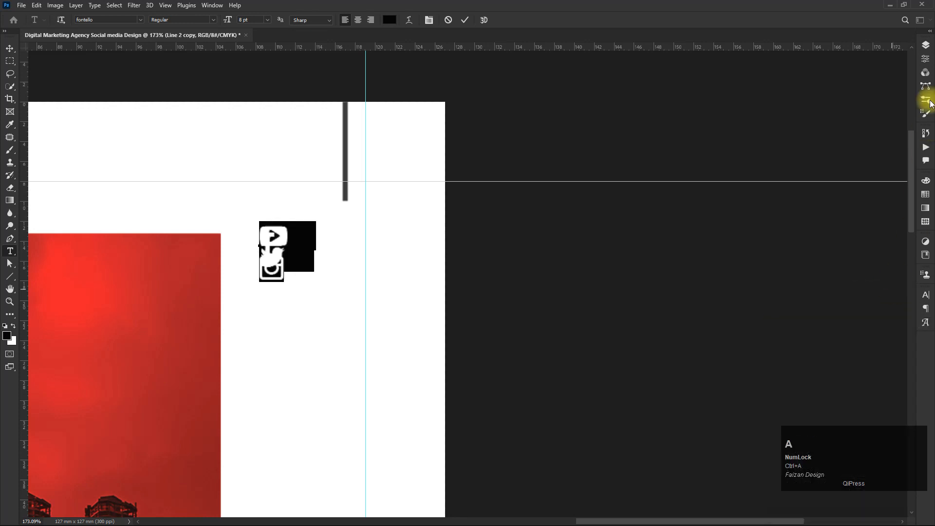
{"action": "left_click", "coordinate": [926, 295]}
{"action": "left_click", "coordinate": [904, 352]}
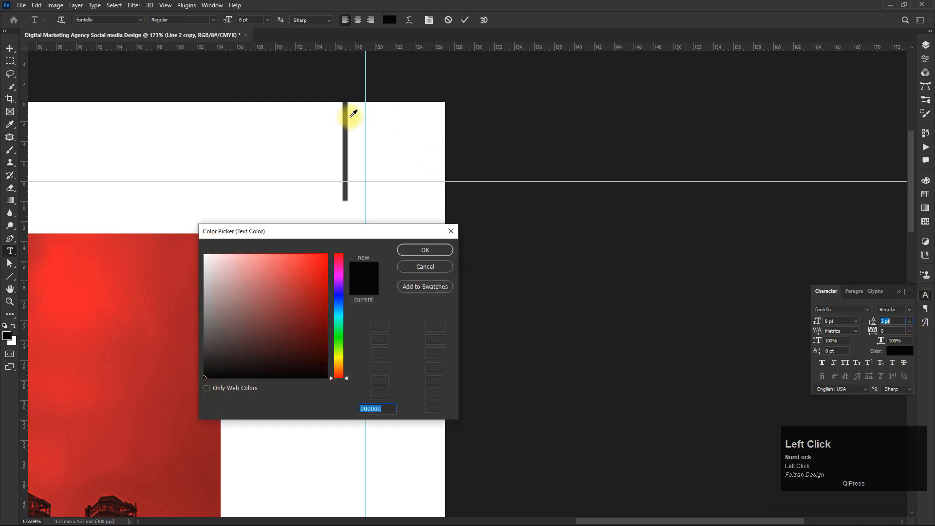
{"action": "left_click", "coordinate": [354, 128]}
{"action": "left_click", "coordinate": [425, 249]}
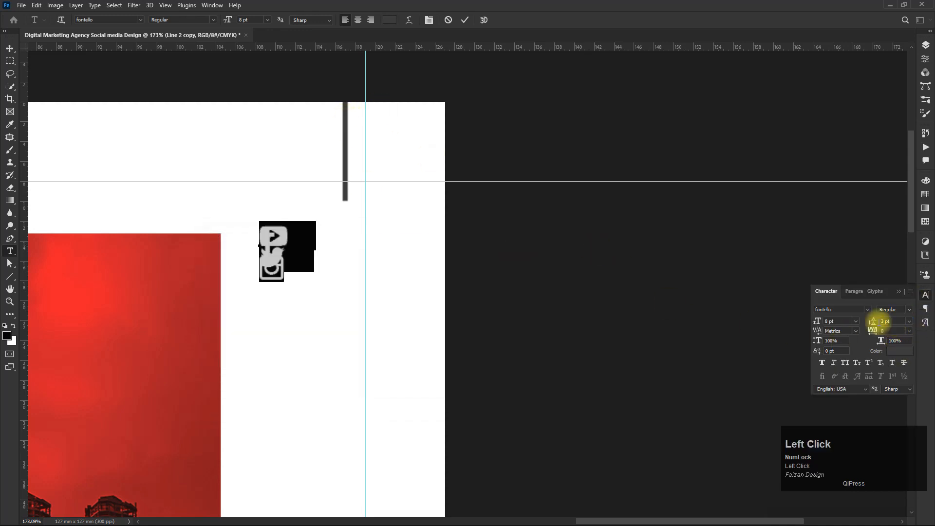
- Set the icons' character size and spacing values to 20, 12 and 10 pt
{"action": "left_click_drag", "start_coordinate": [894, 321], "coordinate": [860, 321]}
{"action": "type", "text": "20"}
{"action": "key", "text": "Tab"}
{"action": "type", "text": "12"}
{"action": "key", "text": "Tab"}
{"action": "type", "text": "10"}
{"action": "key", "text": "Tab"}
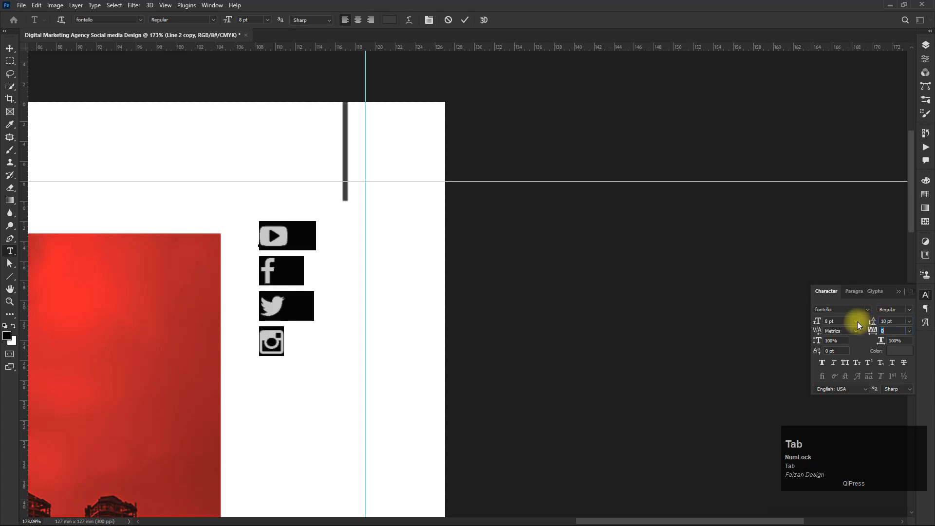
- Center-align the icon lines
{"action": "left_click", "coordinate": [853, 292]}
{"action": "left_click", "coordinate": [835, 309]}
{"action": "left_click", "coordinate": [898, 292]}
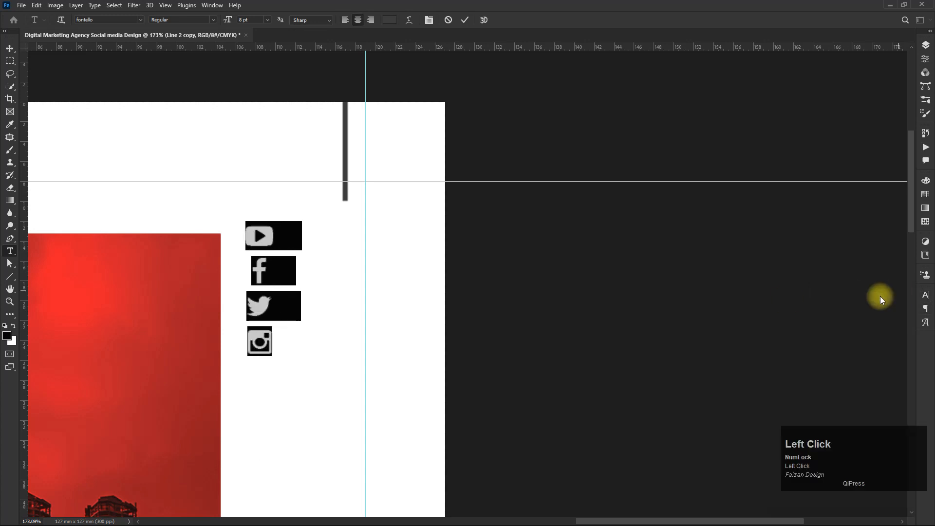
- Move the icon column beneath the short line at the right edge
{"action": "left_click", "coordinate": [11, 47]}
{"action": "left_click_drag", "start_coordinate": [271, 241], "coordinate": [351, 241]}
{"action": "scroll", "coordinate": [373, 239], "scroll_direction": "up", "scroll_amount": 5}
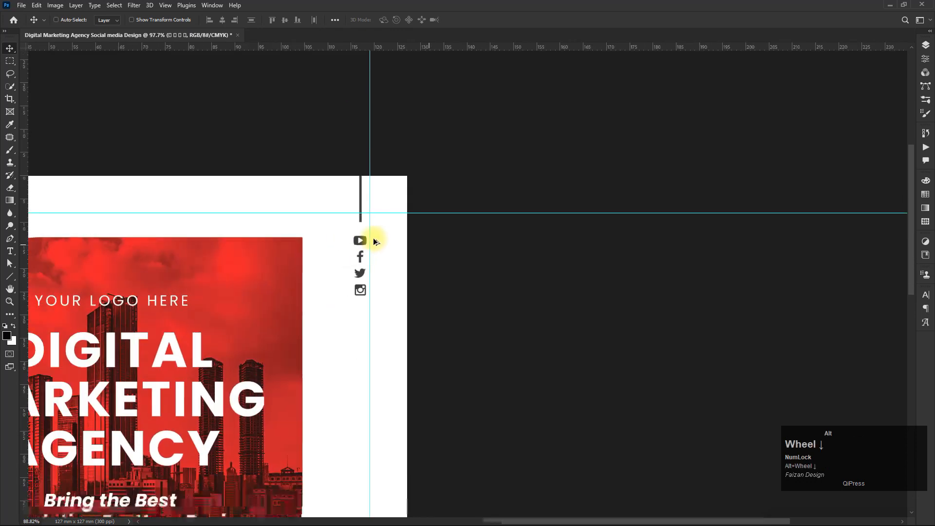
- Paste the dummy text 'Lorem Ipsum is simply dummy text of the printing and typesetting industry.' as a new text layer near the icons
{"action": "scroll", "coordinate": [451, 252], "scroll_direction": "down", "scroll_amount": 1}
{"action": "left_click_drag", "start_coordinate": [451, 252], "coordinate": [453, 175]}
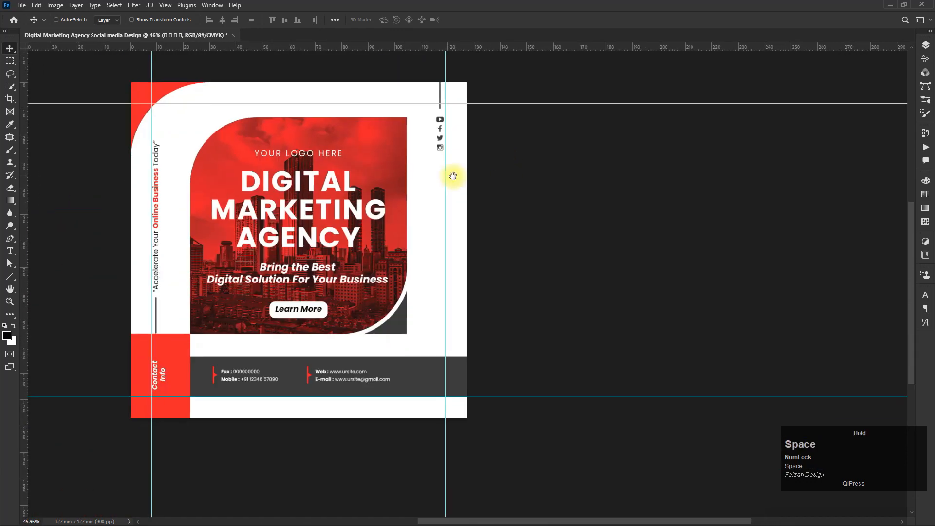
{"action": "scroll", "coordinate": [453, 177], "scroll_direction": "up", "scroll_amount": 6}
{"action": "left_click_drag", "start_coordinate": [458, 234], "coordinate": [409, 230]}
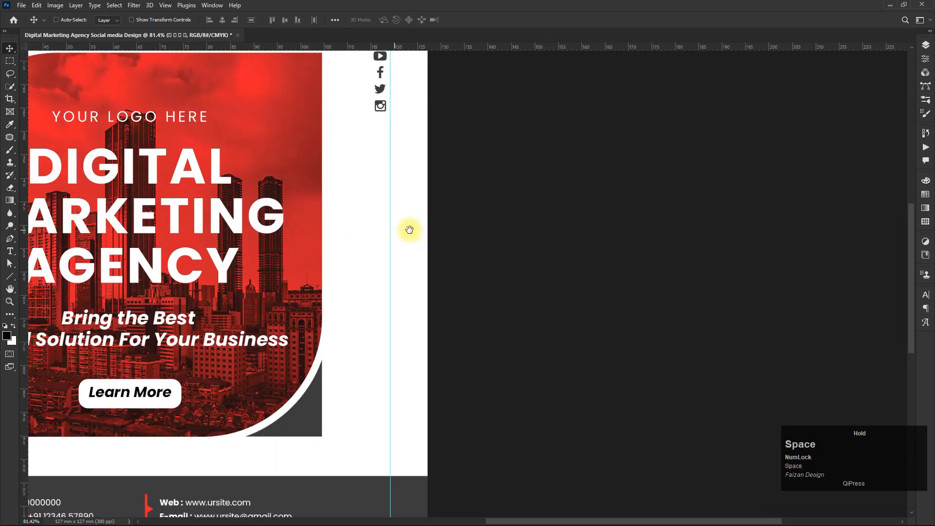
{"action": "scroll", "coordinate": [408, 229], "scroll_direction": "down", "scroll_amount": 2}
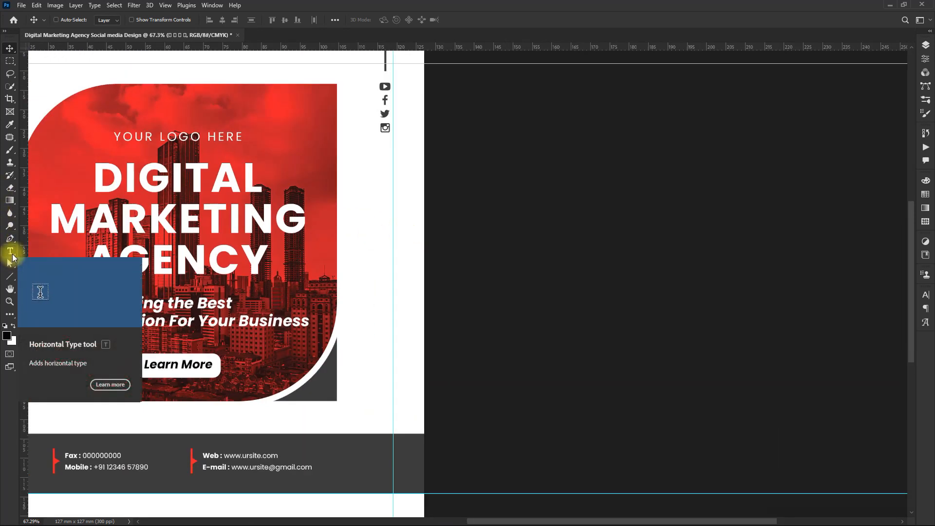
{"action": "left_click", "coordinate": [9, 251]}
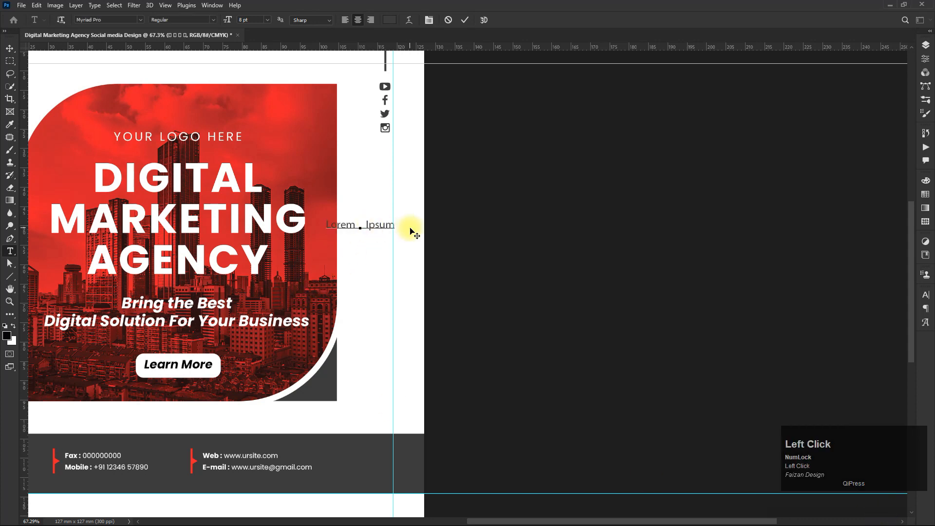
{"action": "key", "text": "ctrl+v"}
{"action": "left_click", "coordinate": [10, 48]}
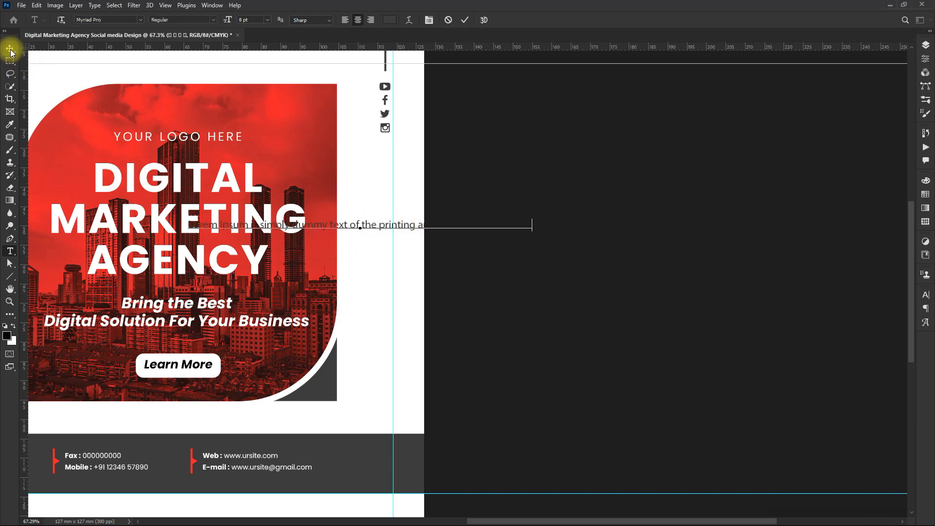
- Rotate the pasted text line 90 degrees so it runs vertically
{"action": "key", "text": "ctrl+t"}
{"action": "left_click_drag", "start_coordinate": [542, 215], "coordinate": [360, 158]}
{"action": "double_click", "coordinate": [361, 137]}
{"action": "double_click", "coordinate": [361, 137]}
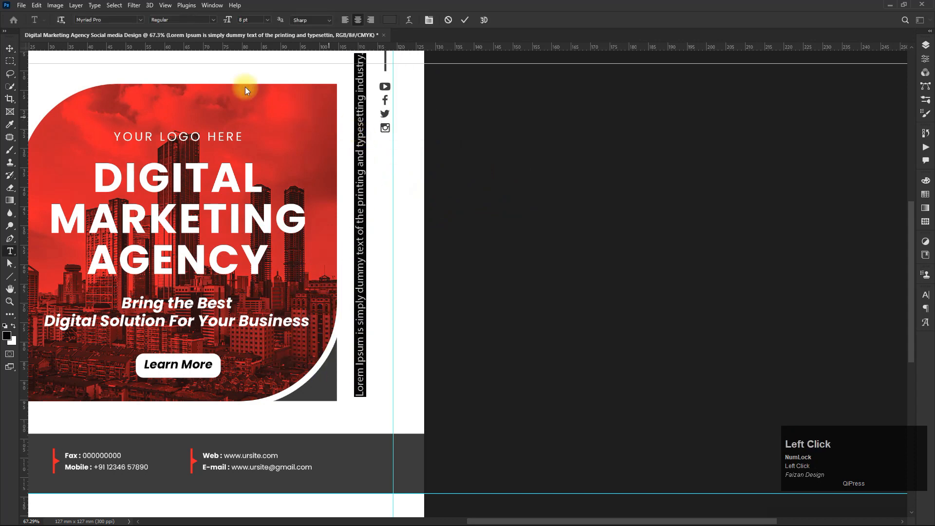
{"action": "key", "text": "Return"}
- Move the vertical dummy text beneath the social media icons along the right edge
{"action": "left_click", "coordinate": [9, 48]}
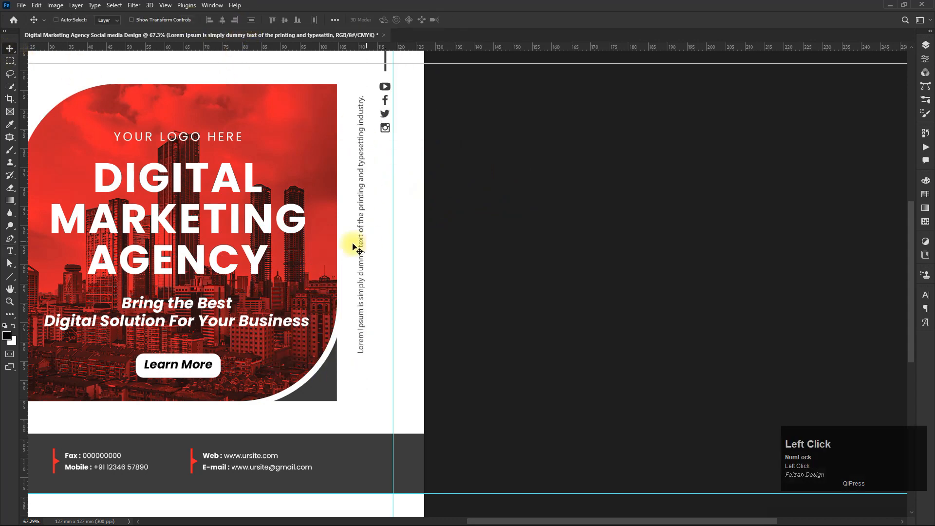
{"action": "left_click_drag", "start_coordinate": [362, 243], "coordinate": [388, 283]}
{"action": "scroll", "coordinate": [455, 265], "scroll_direction": "down", "scroll_amount": 5}
{"action": "scroll", "coordinate": [462, 272], "scroll_direction": "up", "scroll_amount": 4}
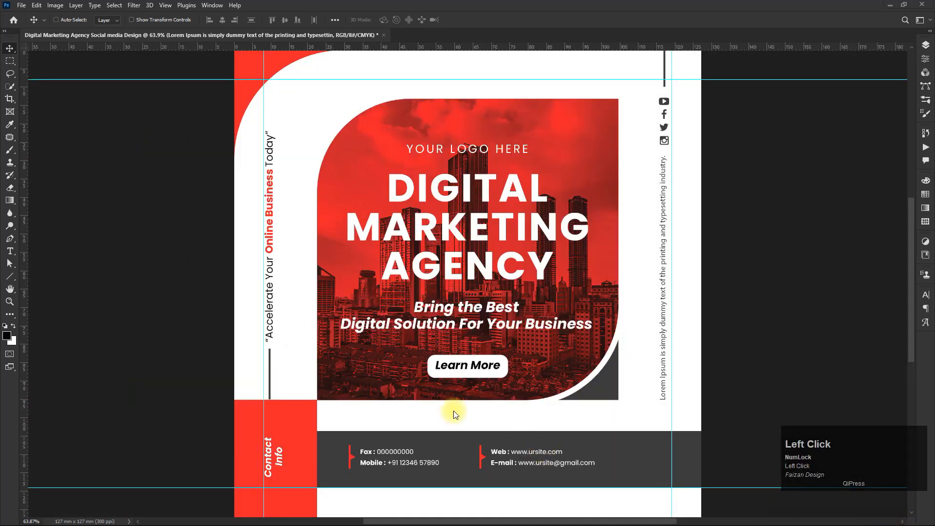
{"action": "key", "text": "space"}
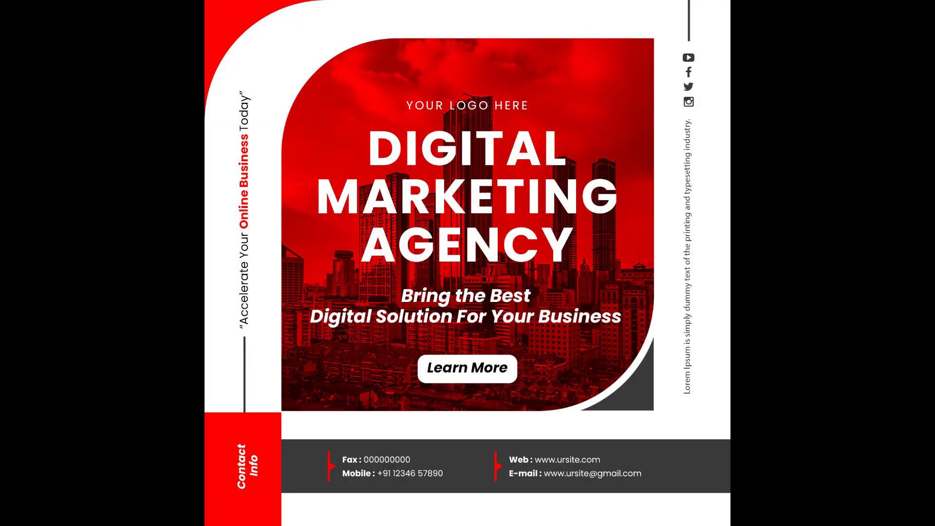